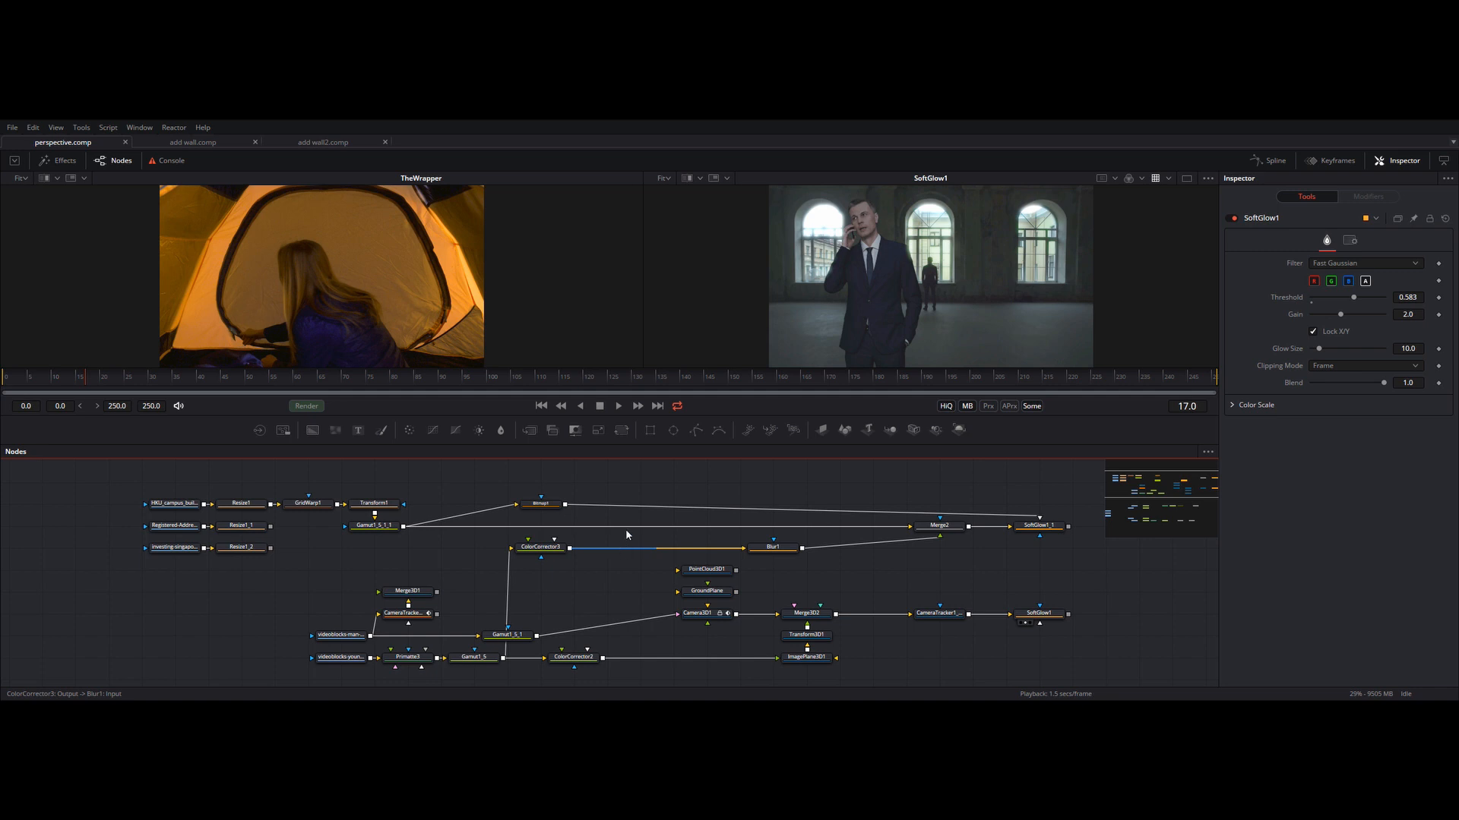
Step: Switch to add wall.comp, load the Man Sitting On a Bench source clip in the first viewer, and scrub its early frames
left_click(211, 146)
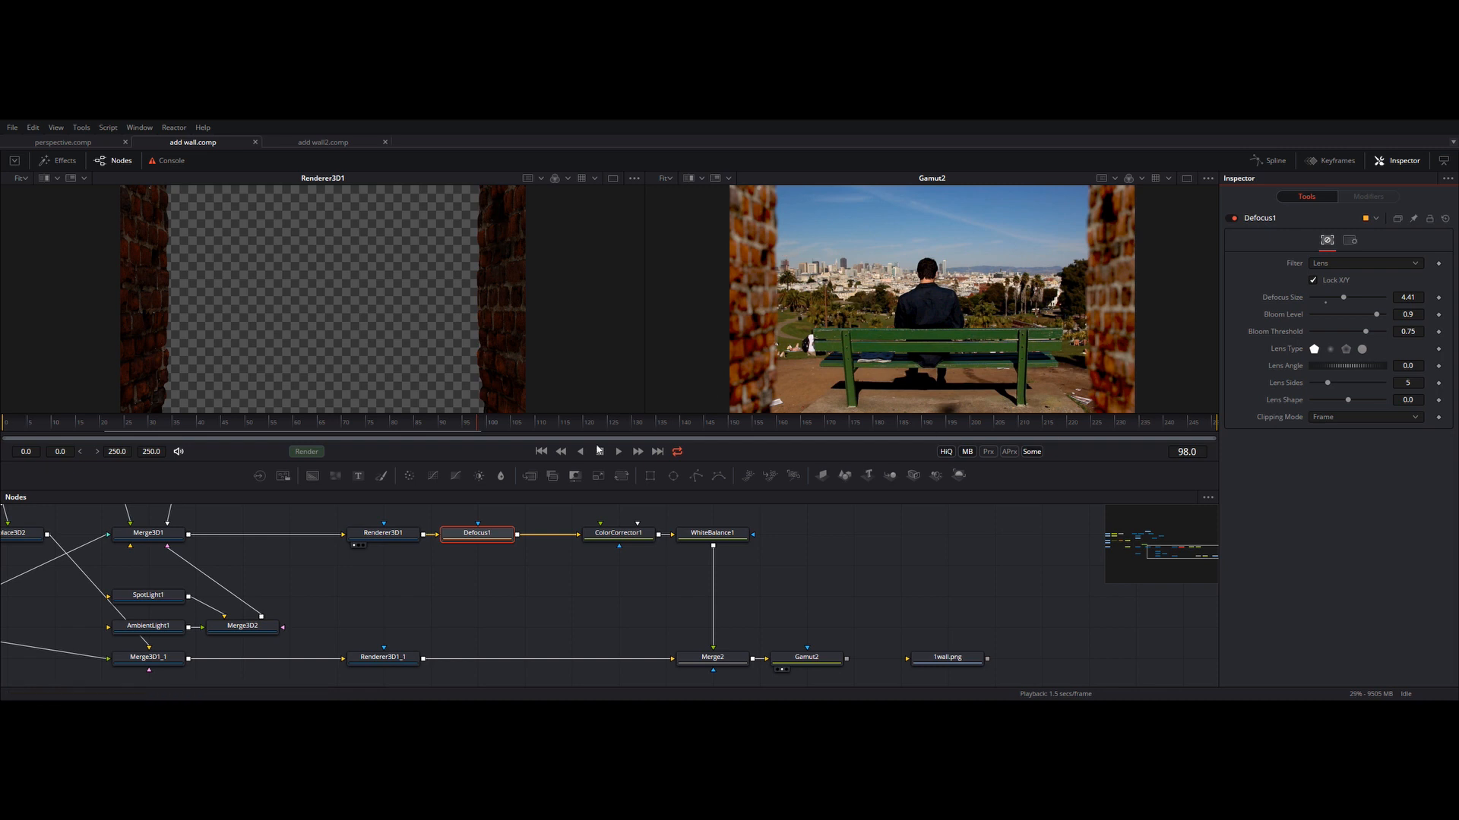
left_click_drag(502, 596, 904, 654)
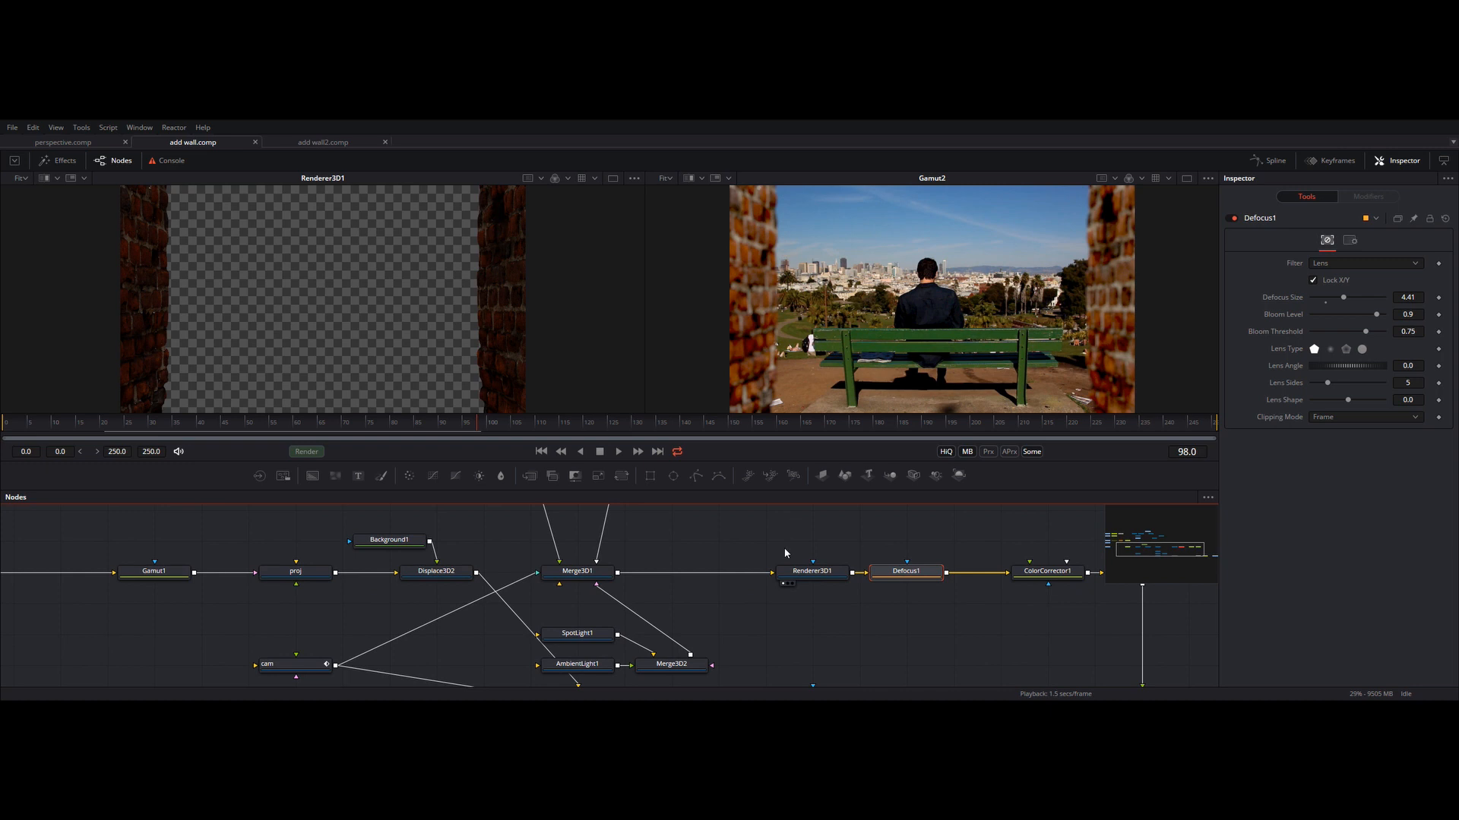
scroll(783, 550, "down", 3)
scroll(681, 550, "up", 2)
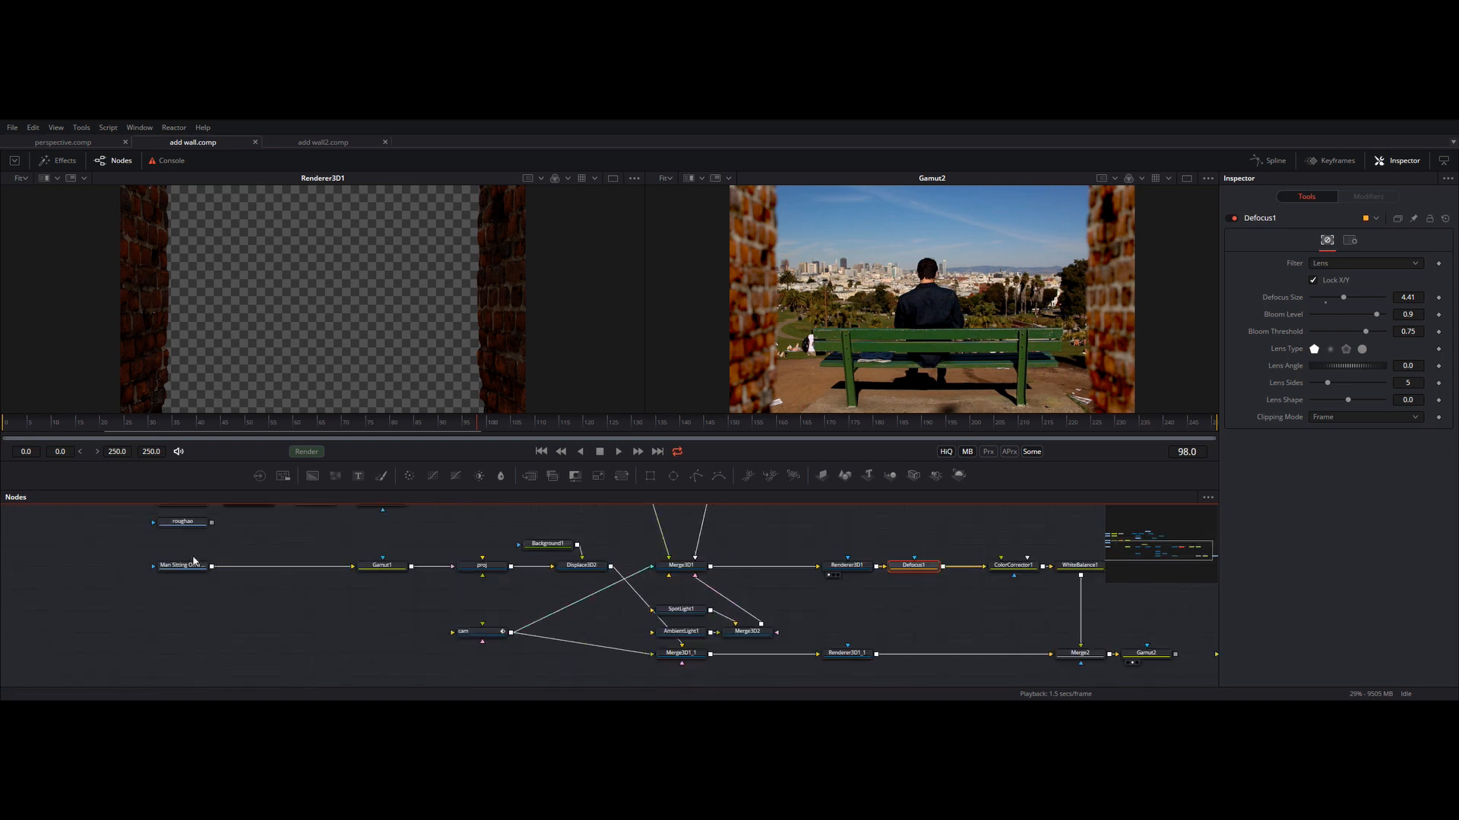
left_click_drag(177, 566, 240, 345)
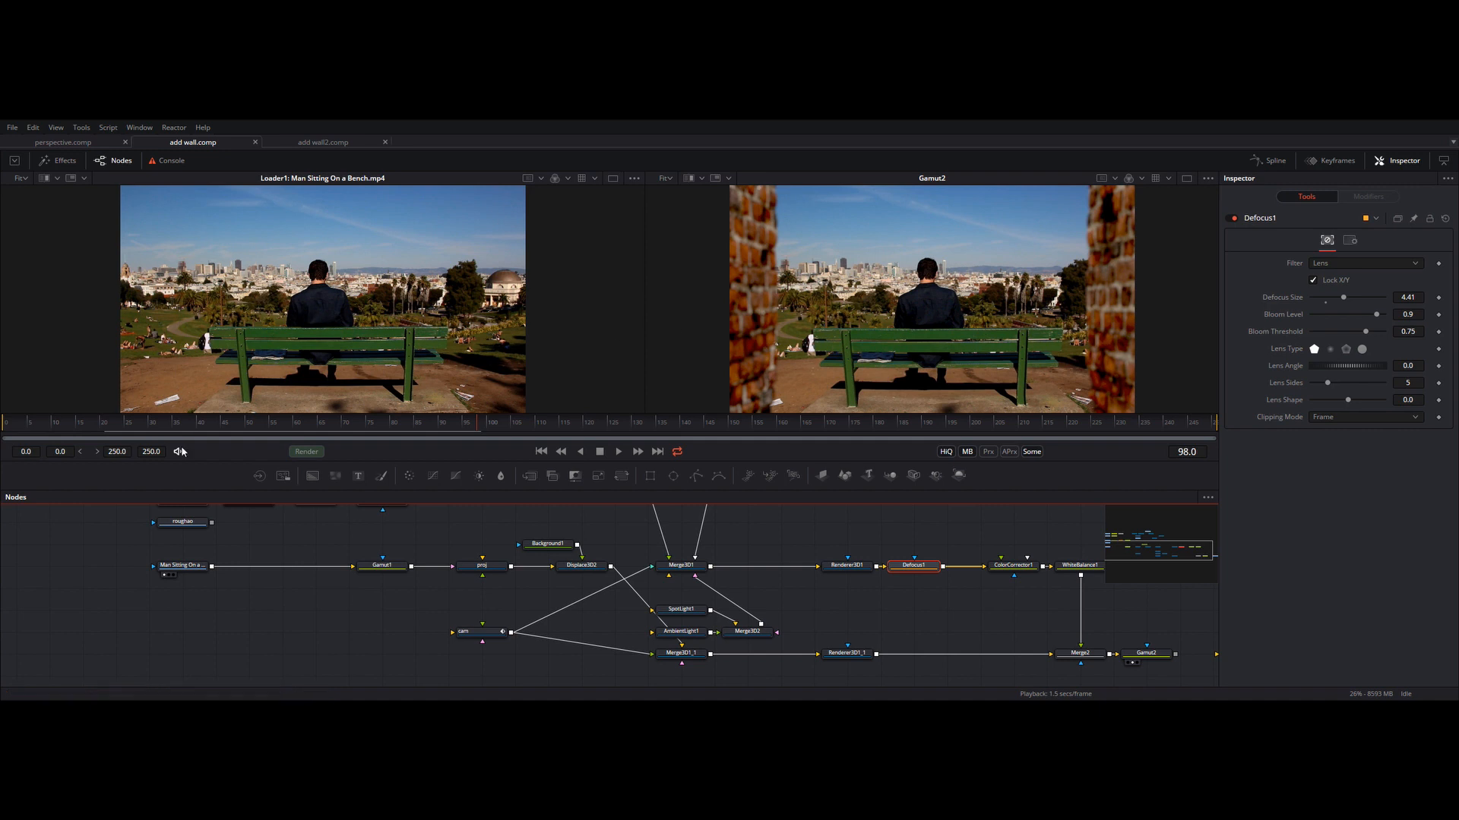
left_click_drag(107, 429, 244, 424)
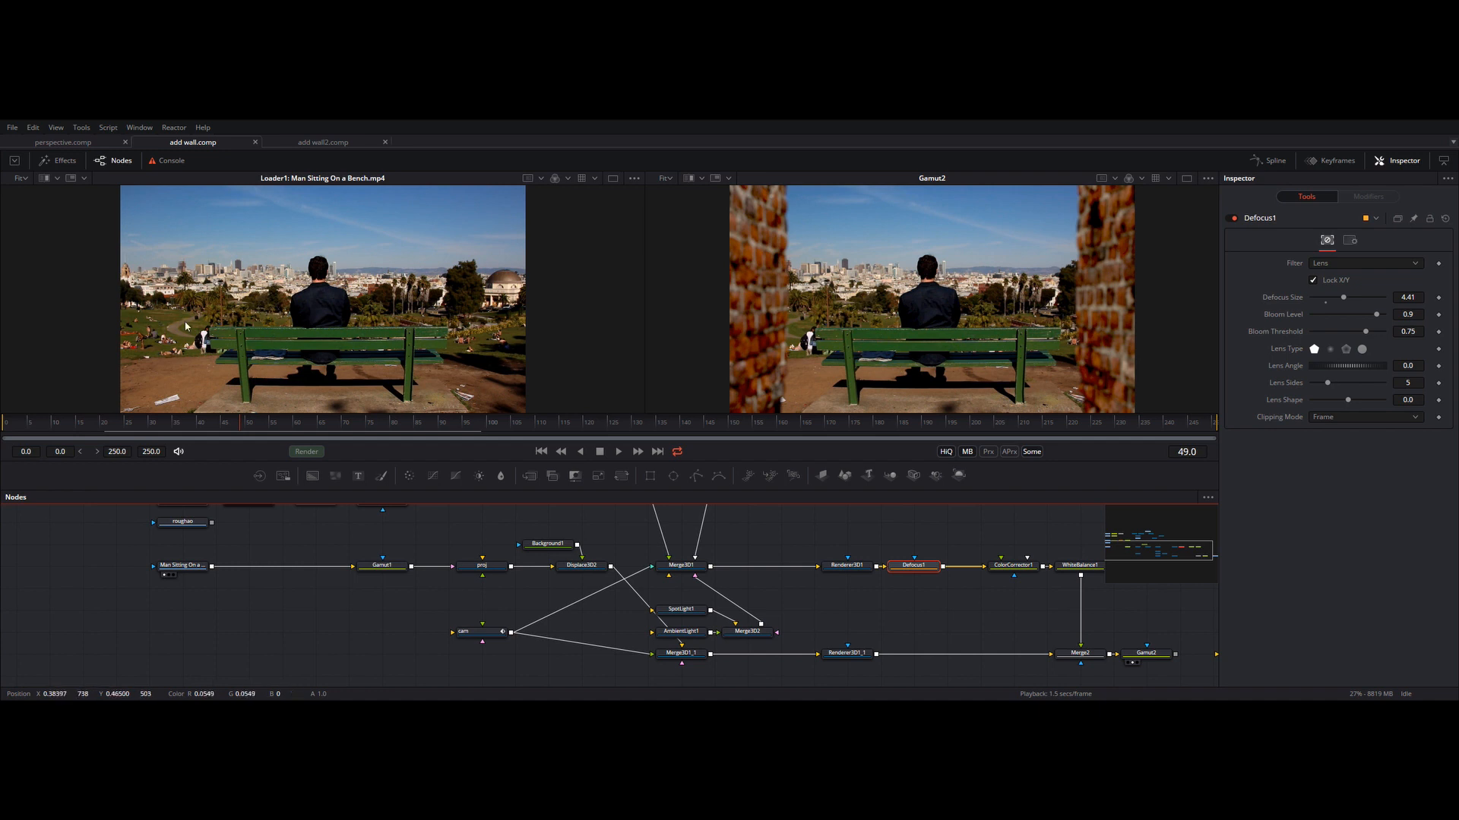
left_click(117, 425)
left_click_drag(117, 426, 177, 423)
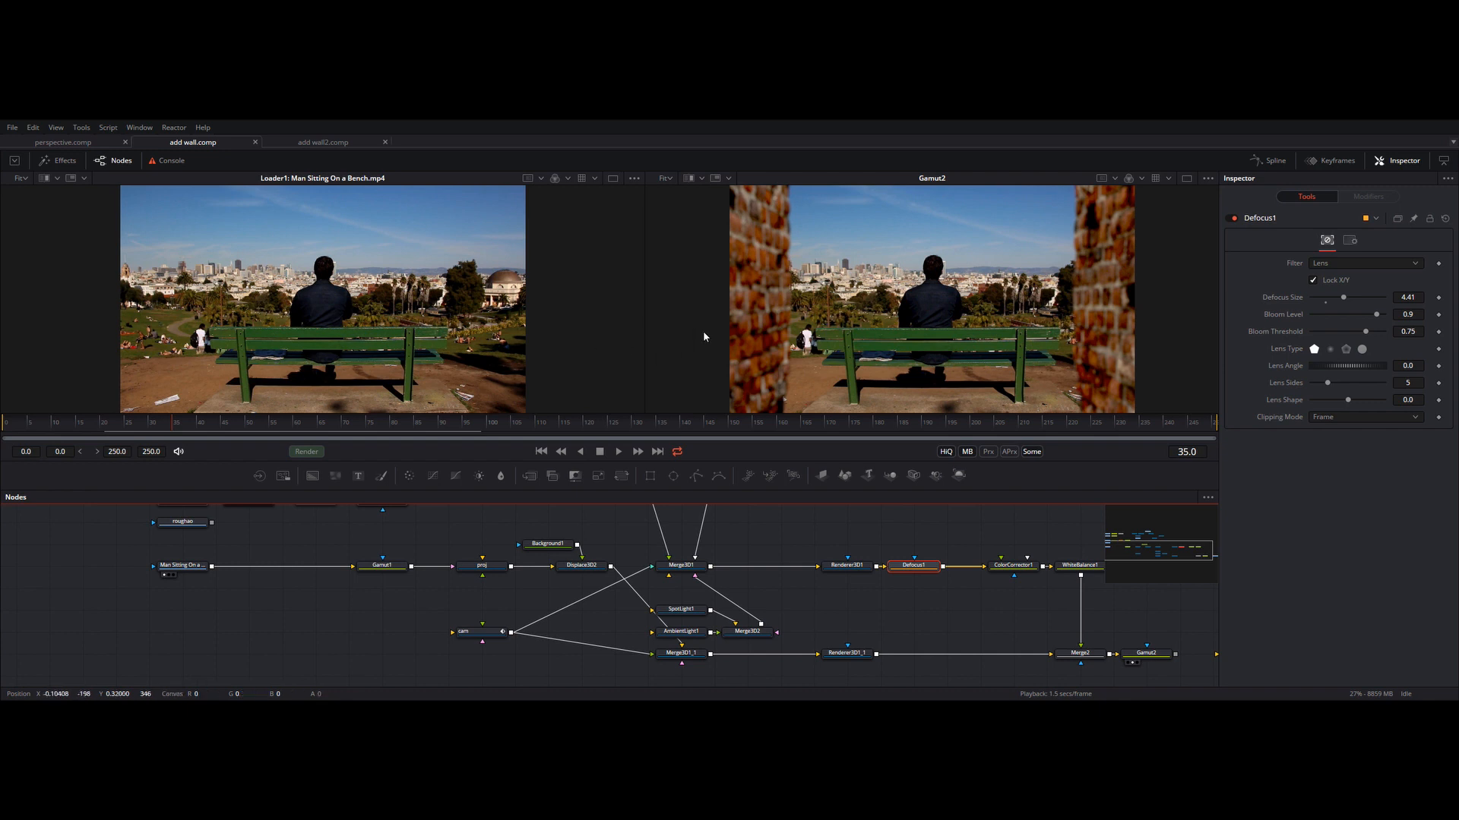
Step: View the Merge3D1 scene in the first viewer and scrub through the frames to examine the camera's motion between the brick walls
left_click_drag(769, 521, 704, 527)
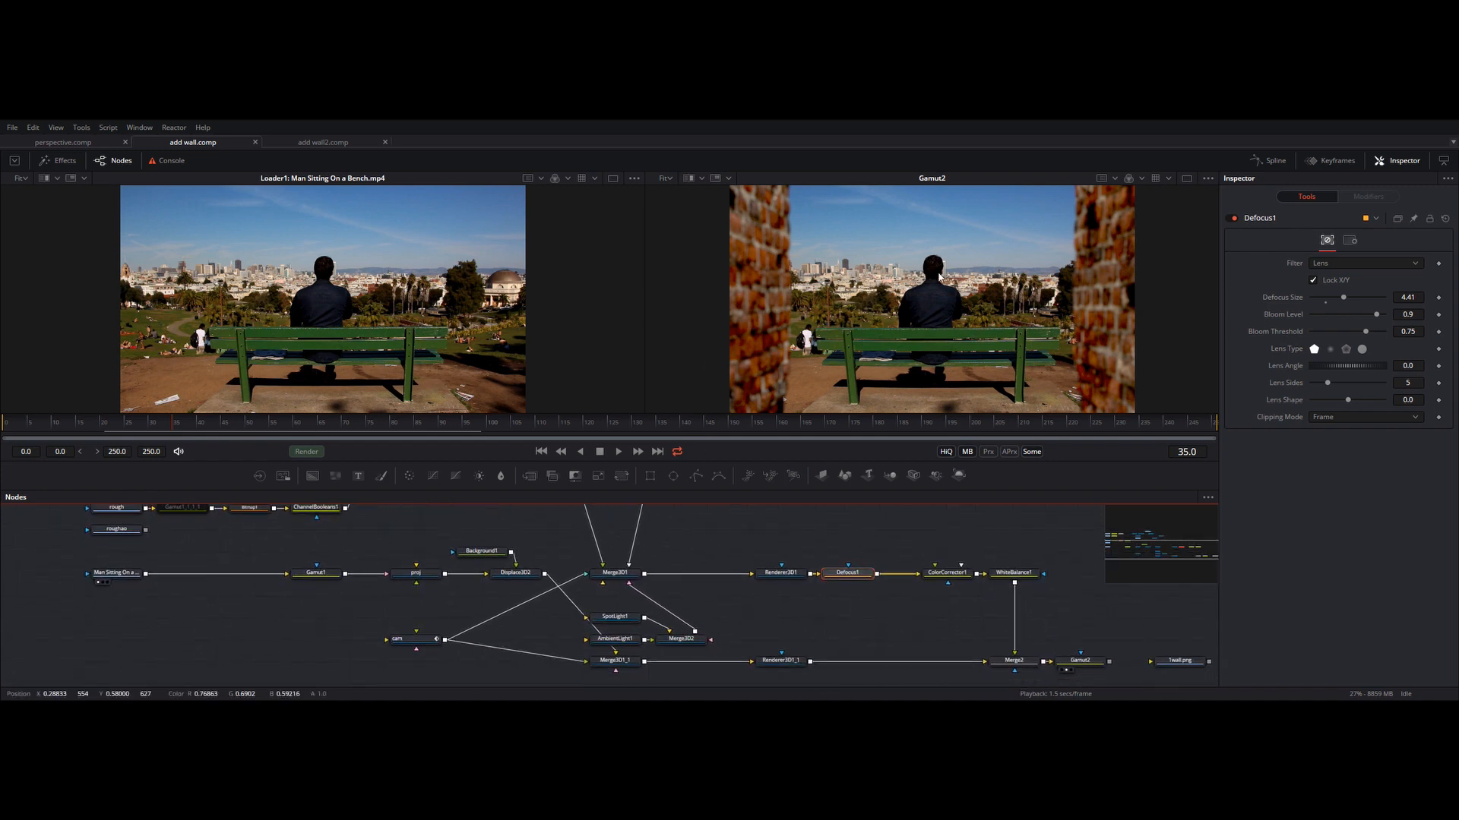
left_click(615, 576)
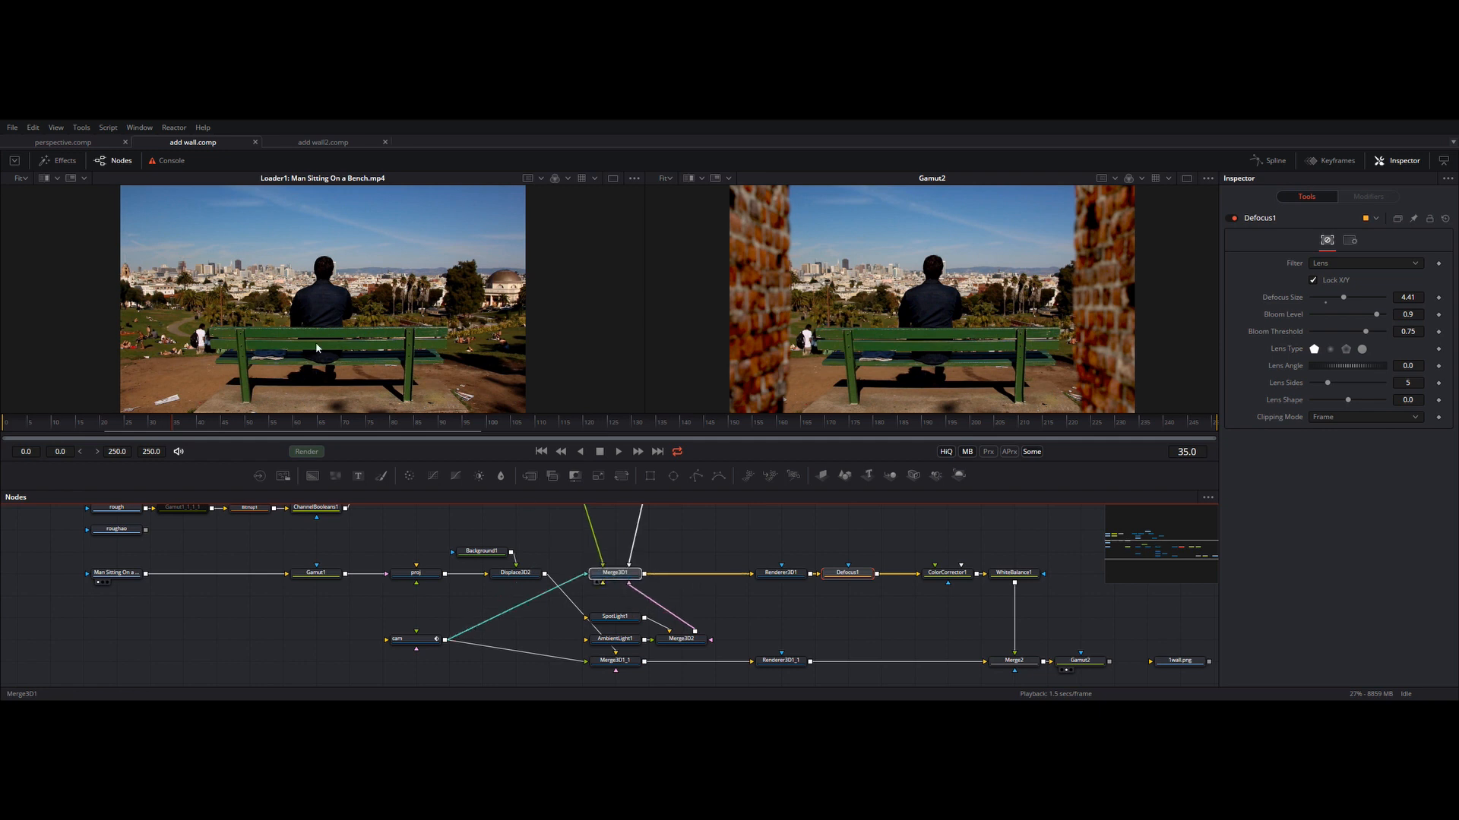
key("1")
left_click_drag(409, 339, 296, 328)
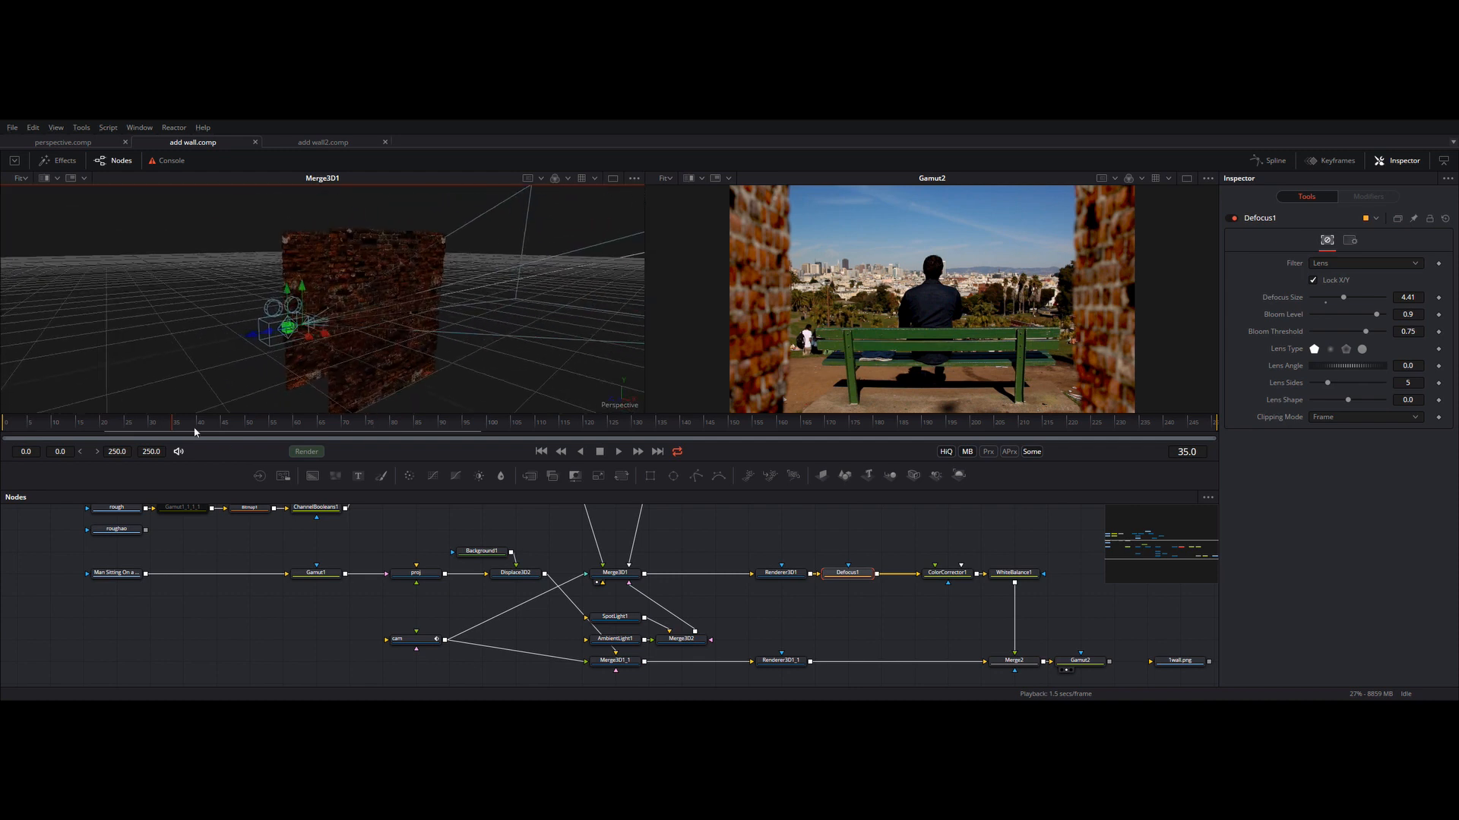
left_click_drag(179, 424, 524, 427)
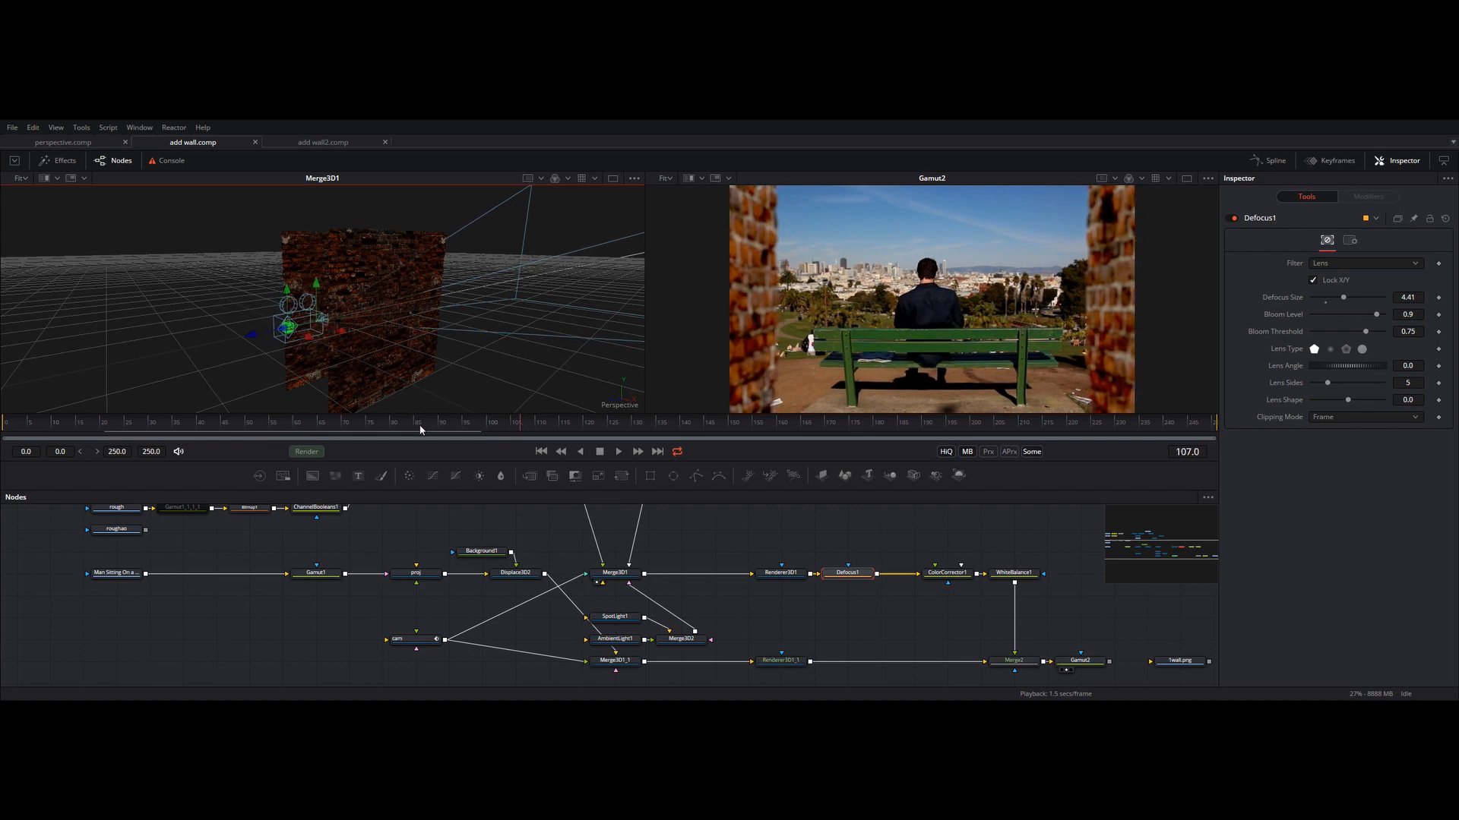
left_click_drag(311, 426, 485, 421)
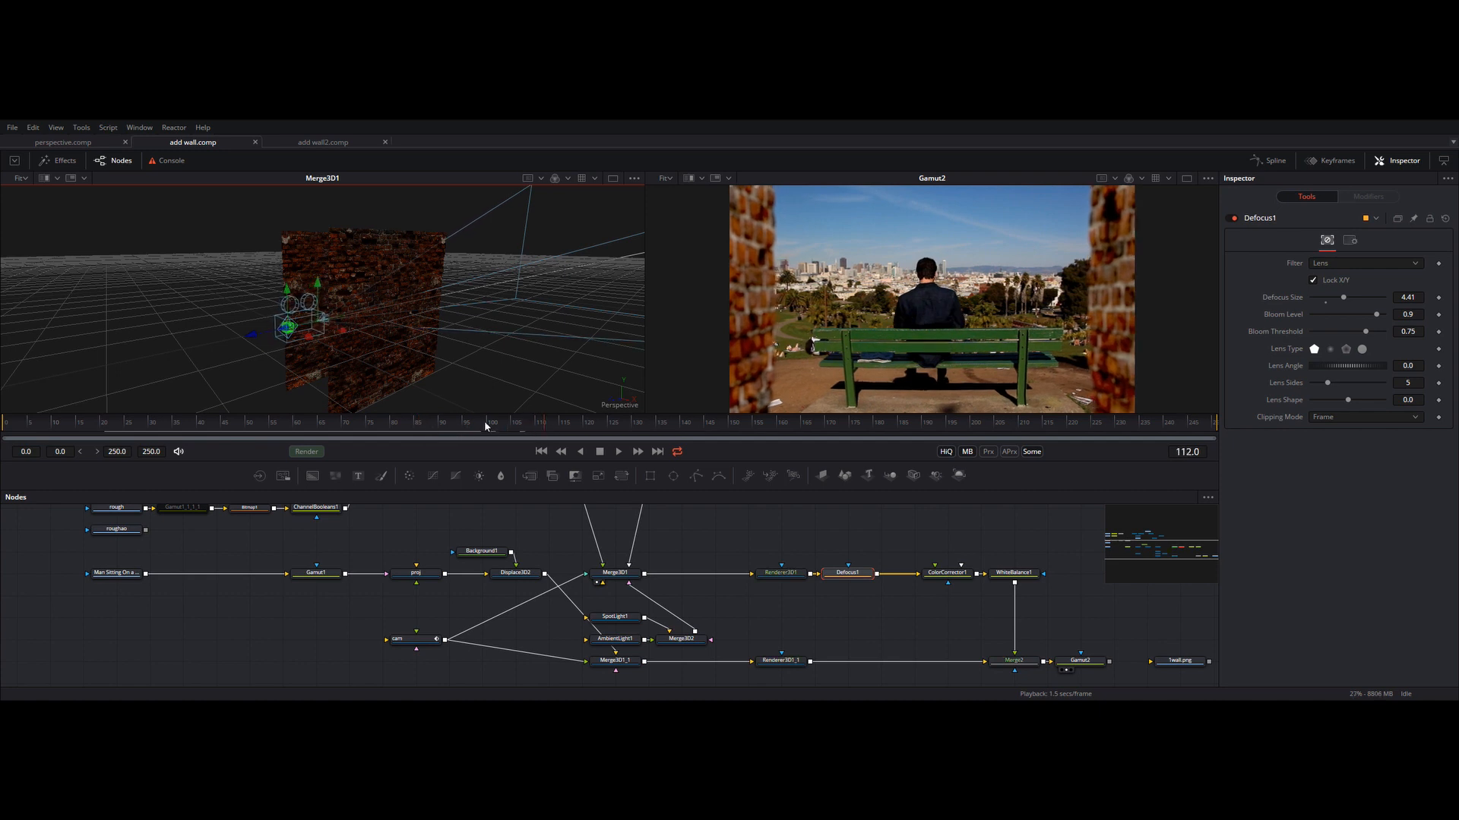
left_click(423, 424)
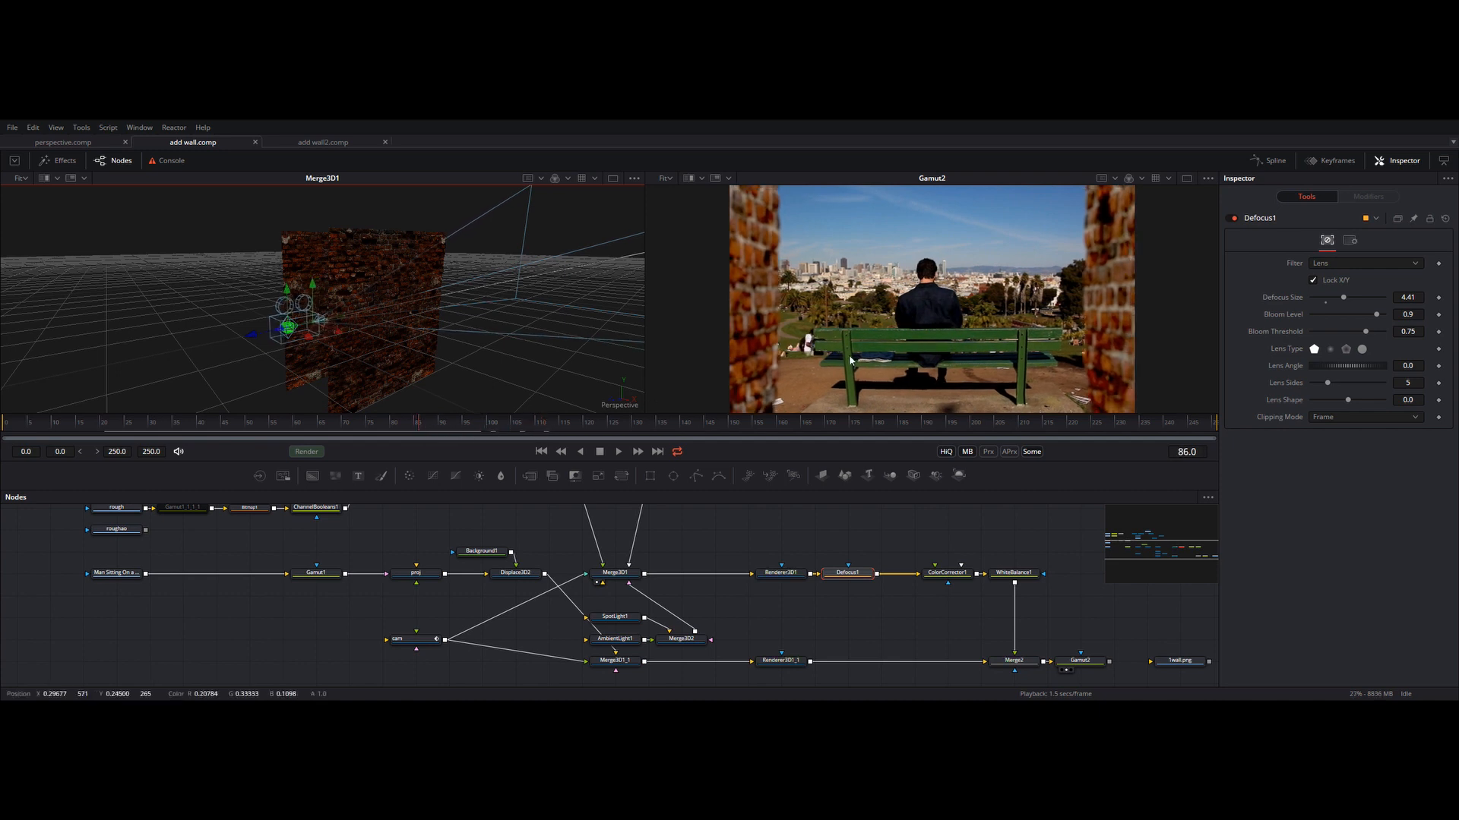
left_click_drag(418, 424, 331, 424)
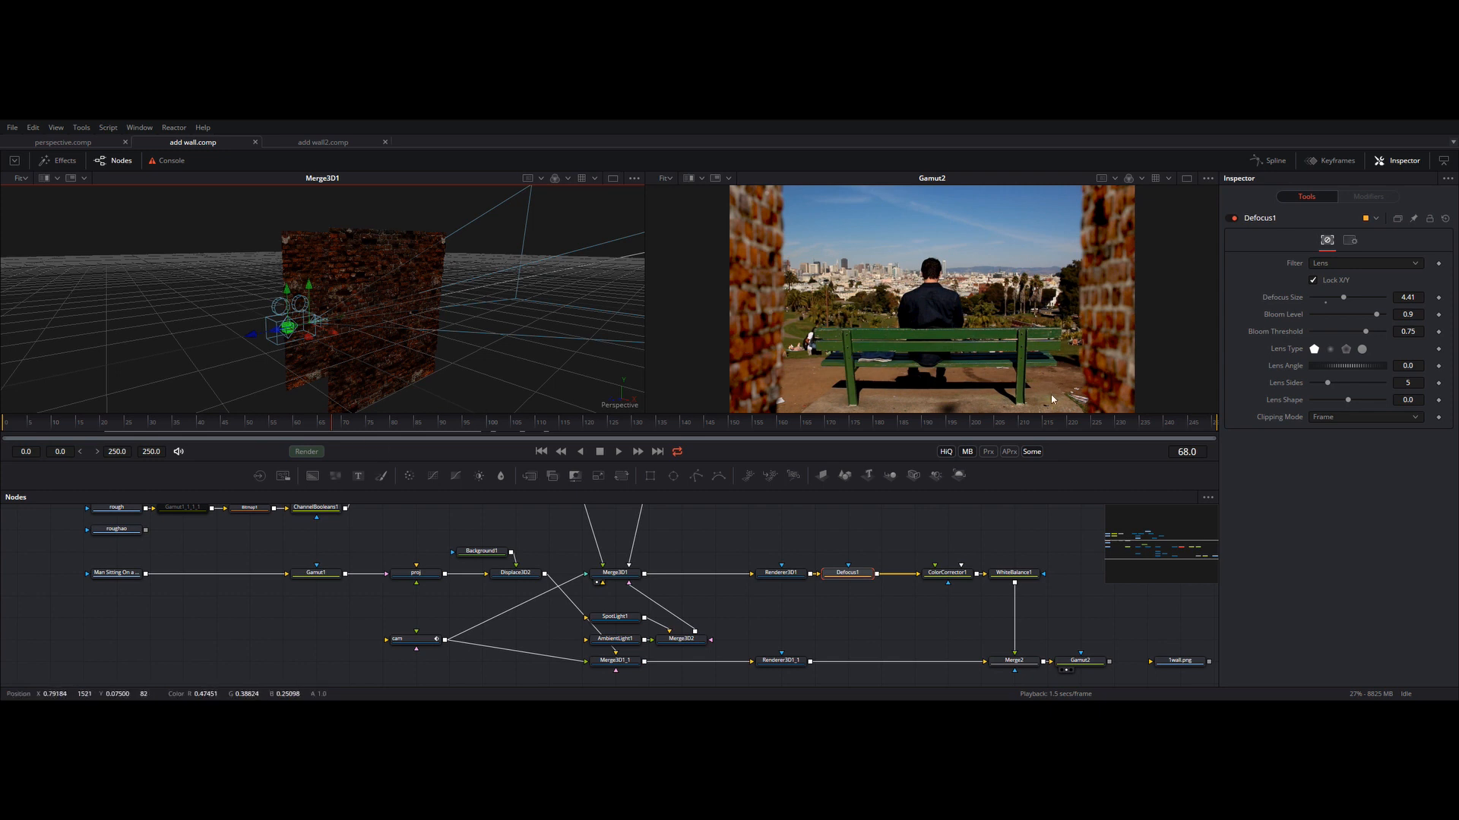
left_click_drag(327, 424, 392, 423)
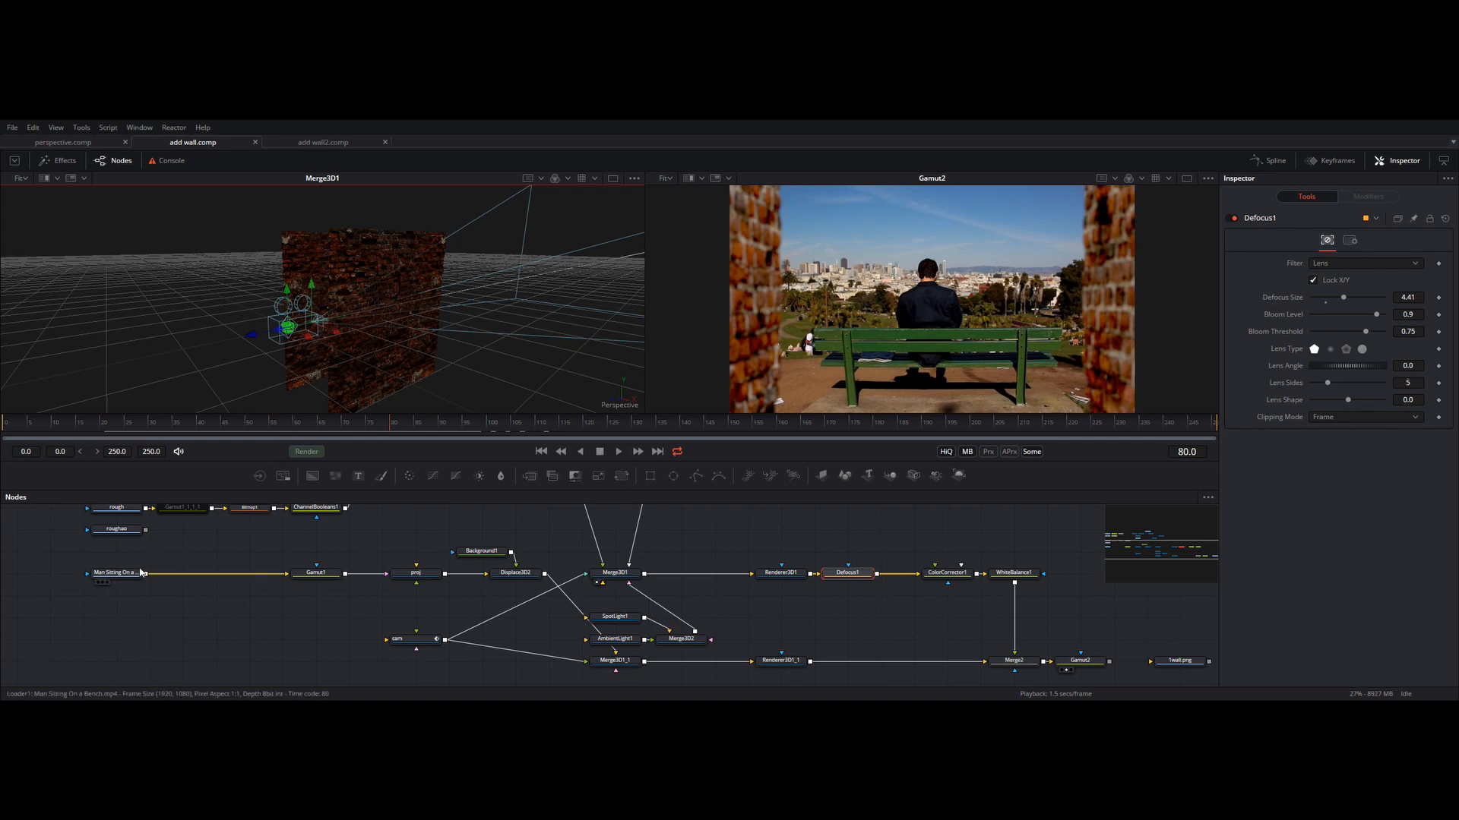
Step: Reload the Man Sitting On a Bench clip in the first viewer and scrub to compare it with the final composite
left_click_drag(110, 582, 296, 370)
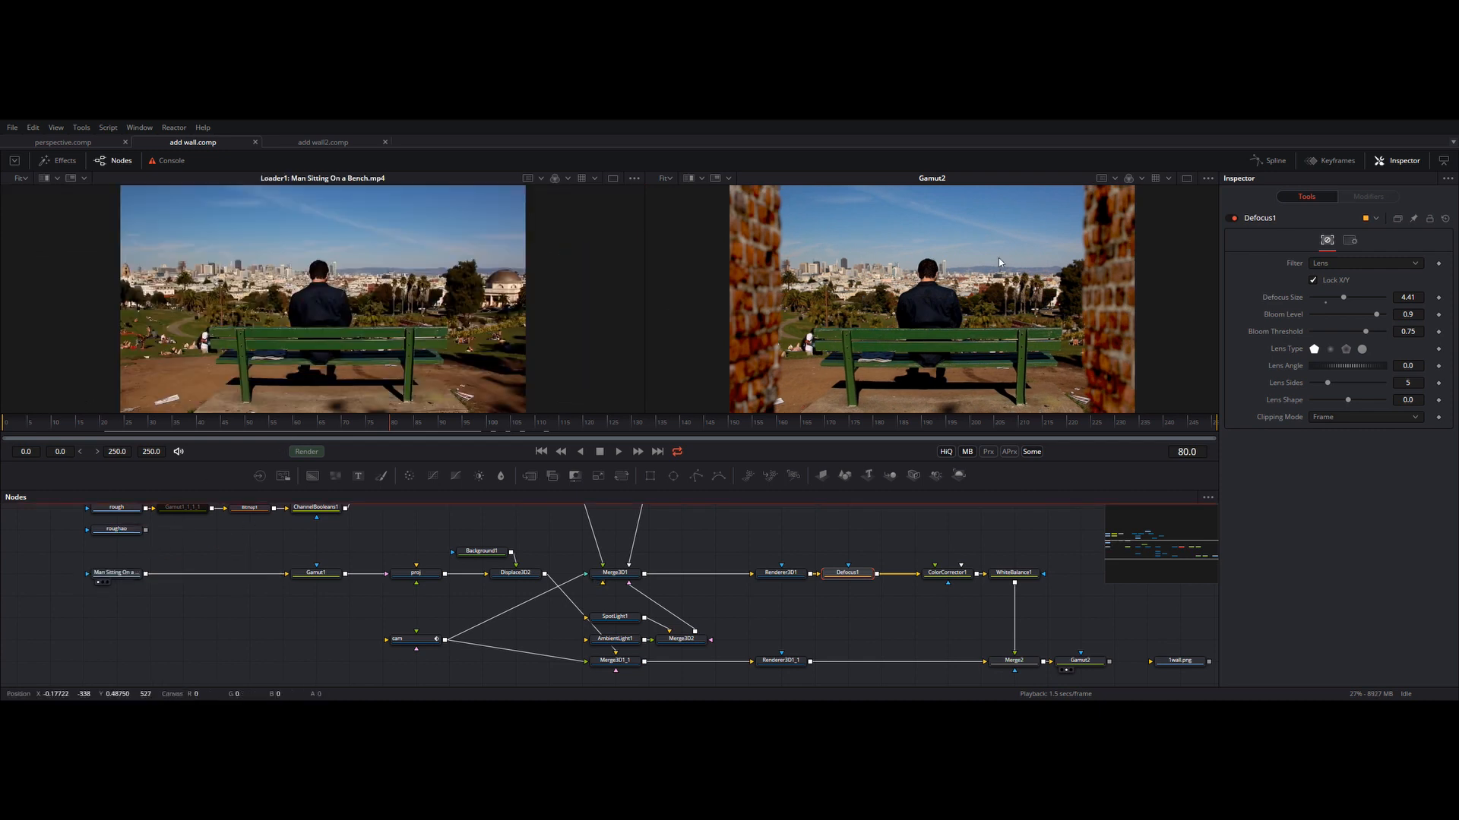
left_click_drag(357, 420, 424, 421)
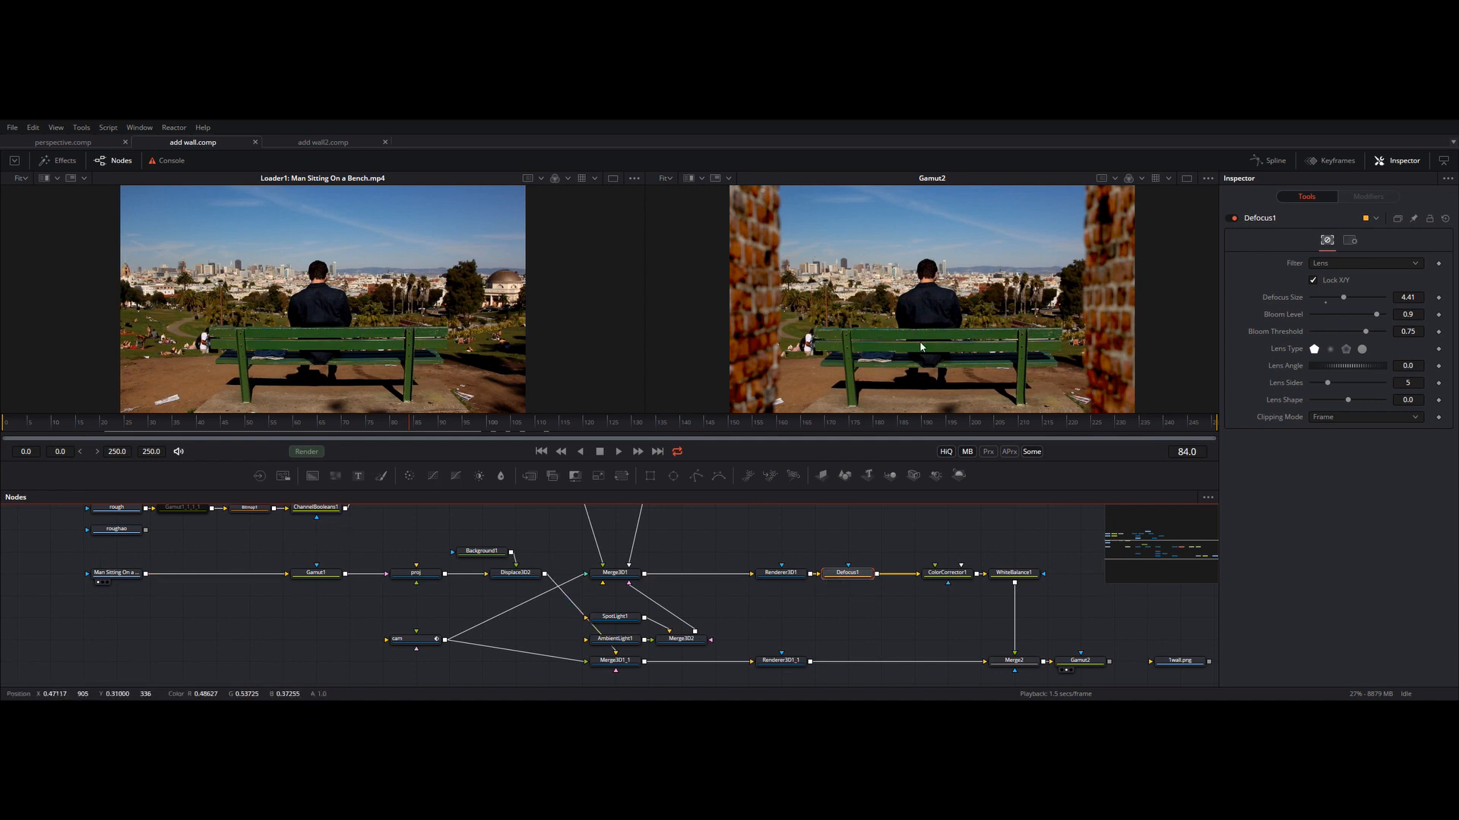
left_click_drag(414, 431, 450, 424)
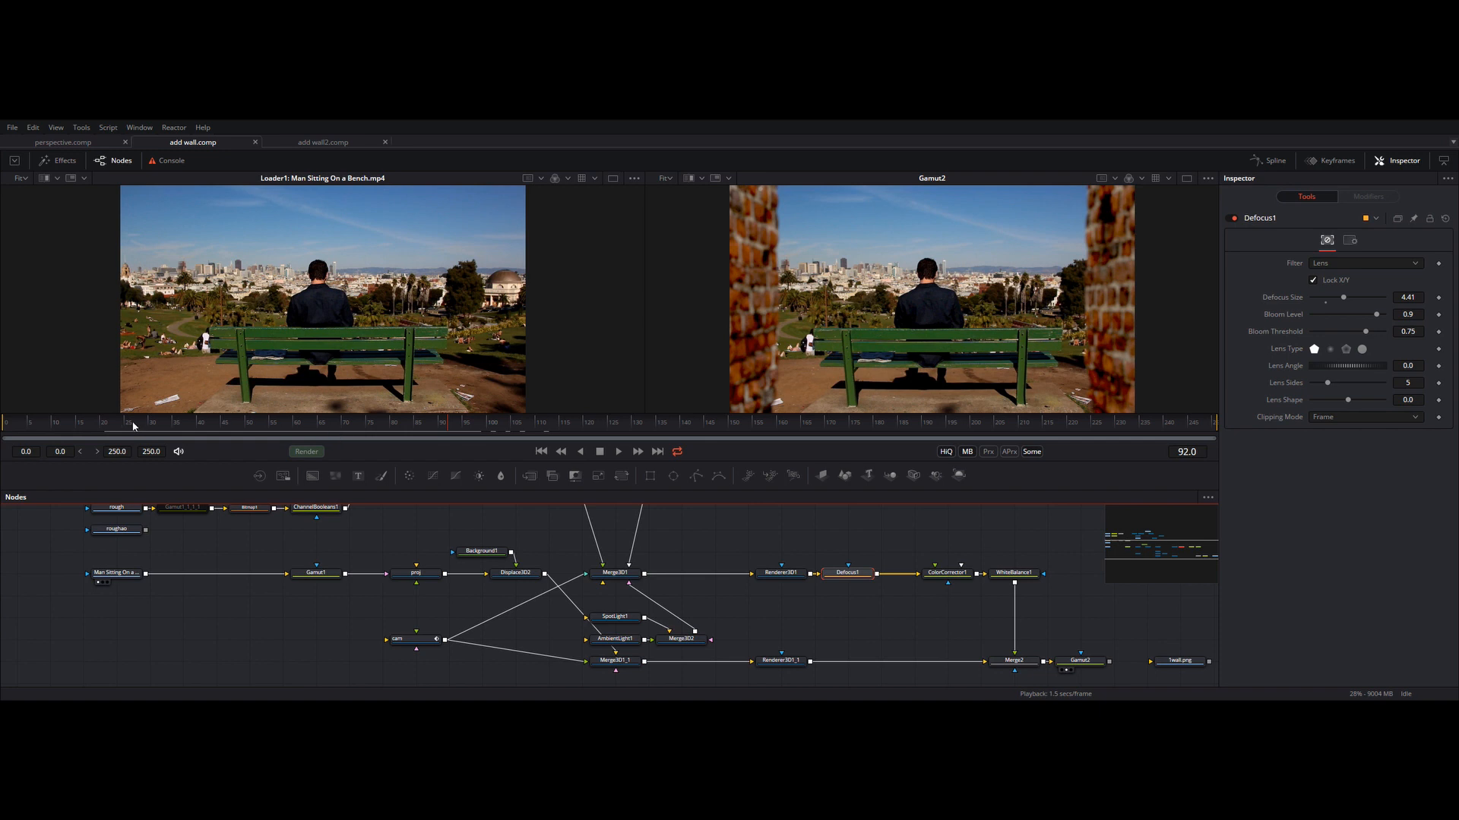
left_click_drag(133, 425, 204, 441)
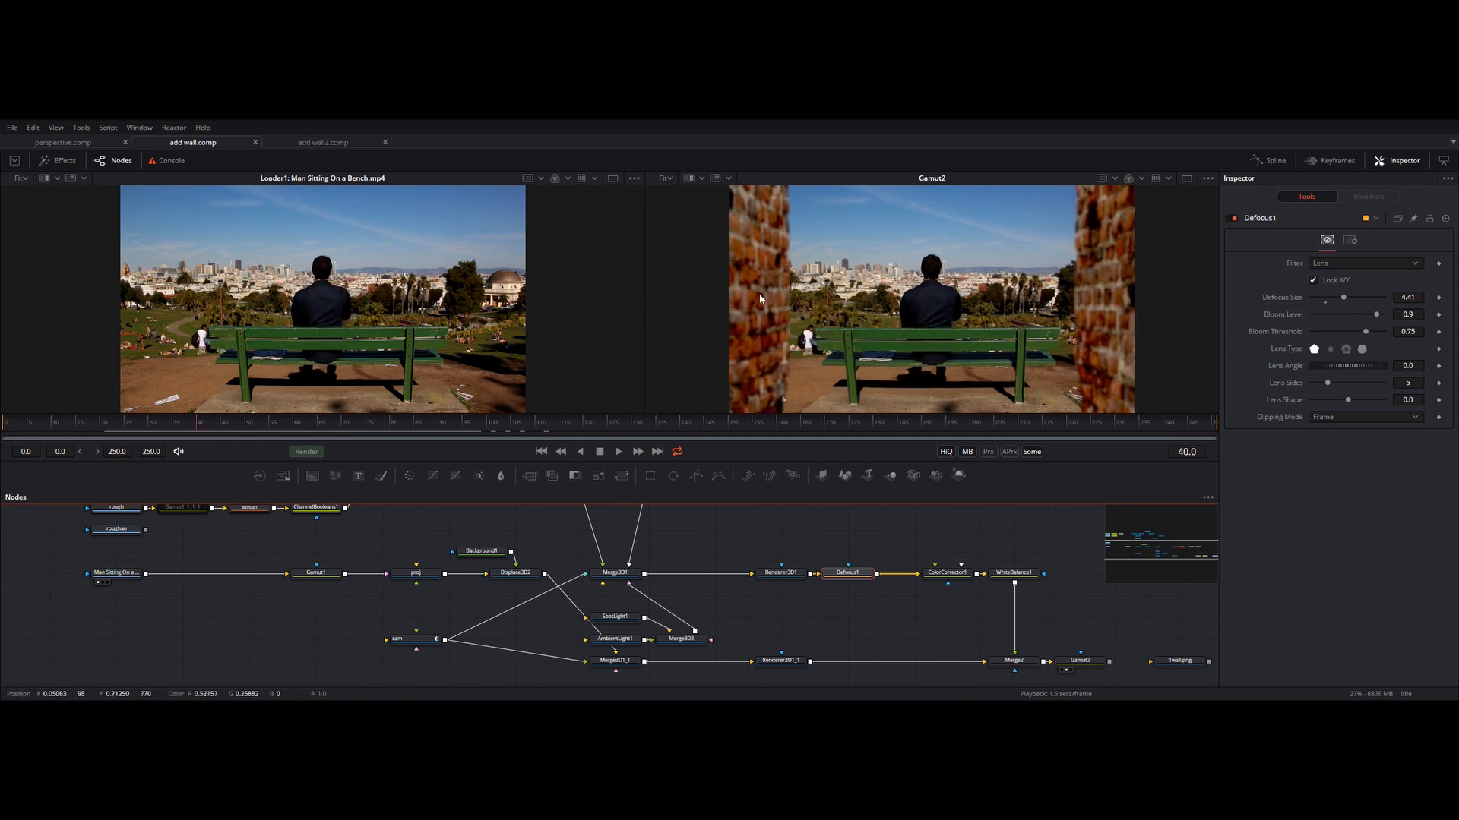
key("space")
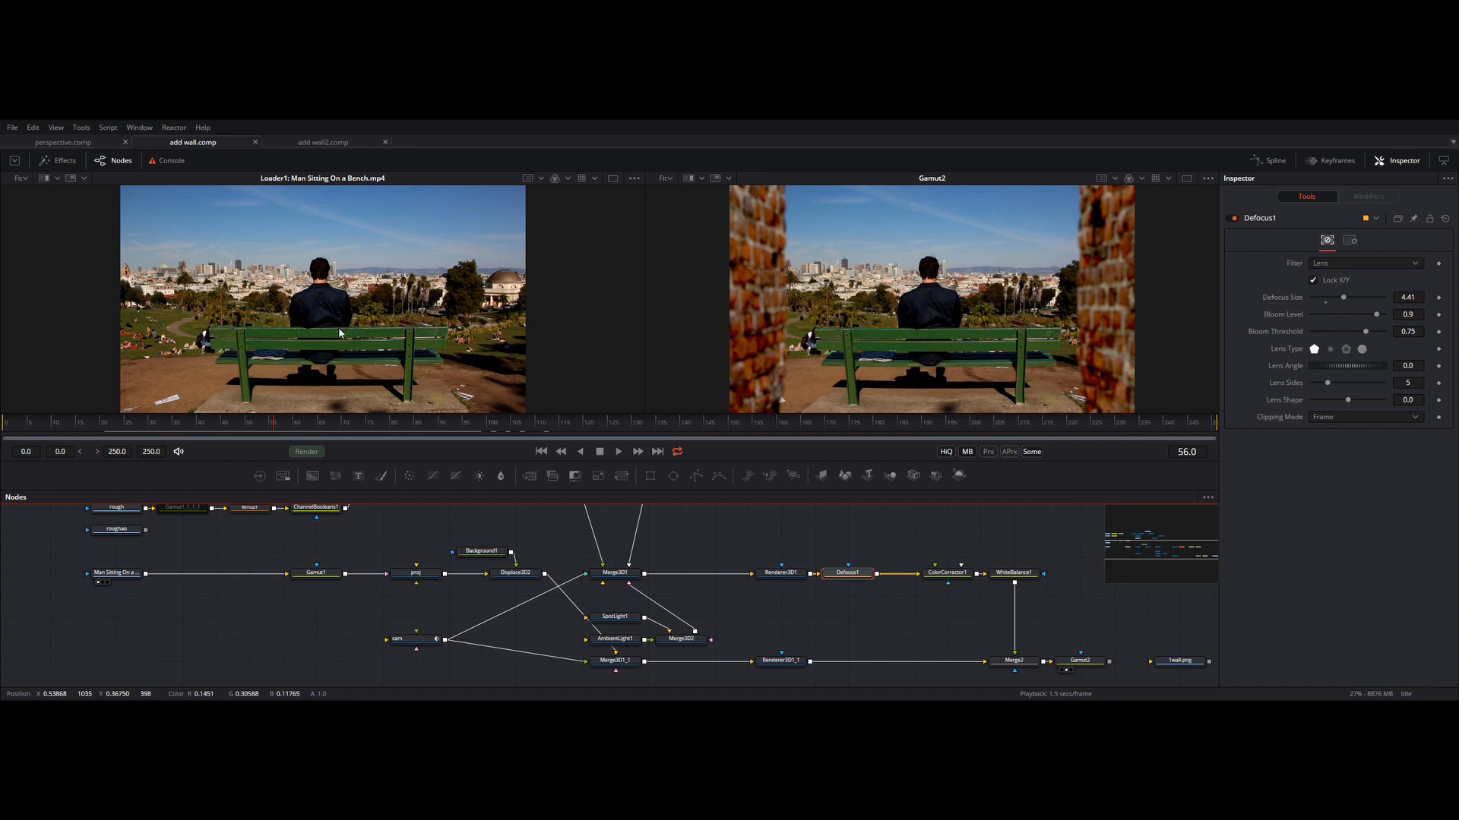
Step: Switch to add wall2.comp, view its Pexels source clip beside the Merge2 composite, and scrub the early frames to compare them
left_click(337, 143)
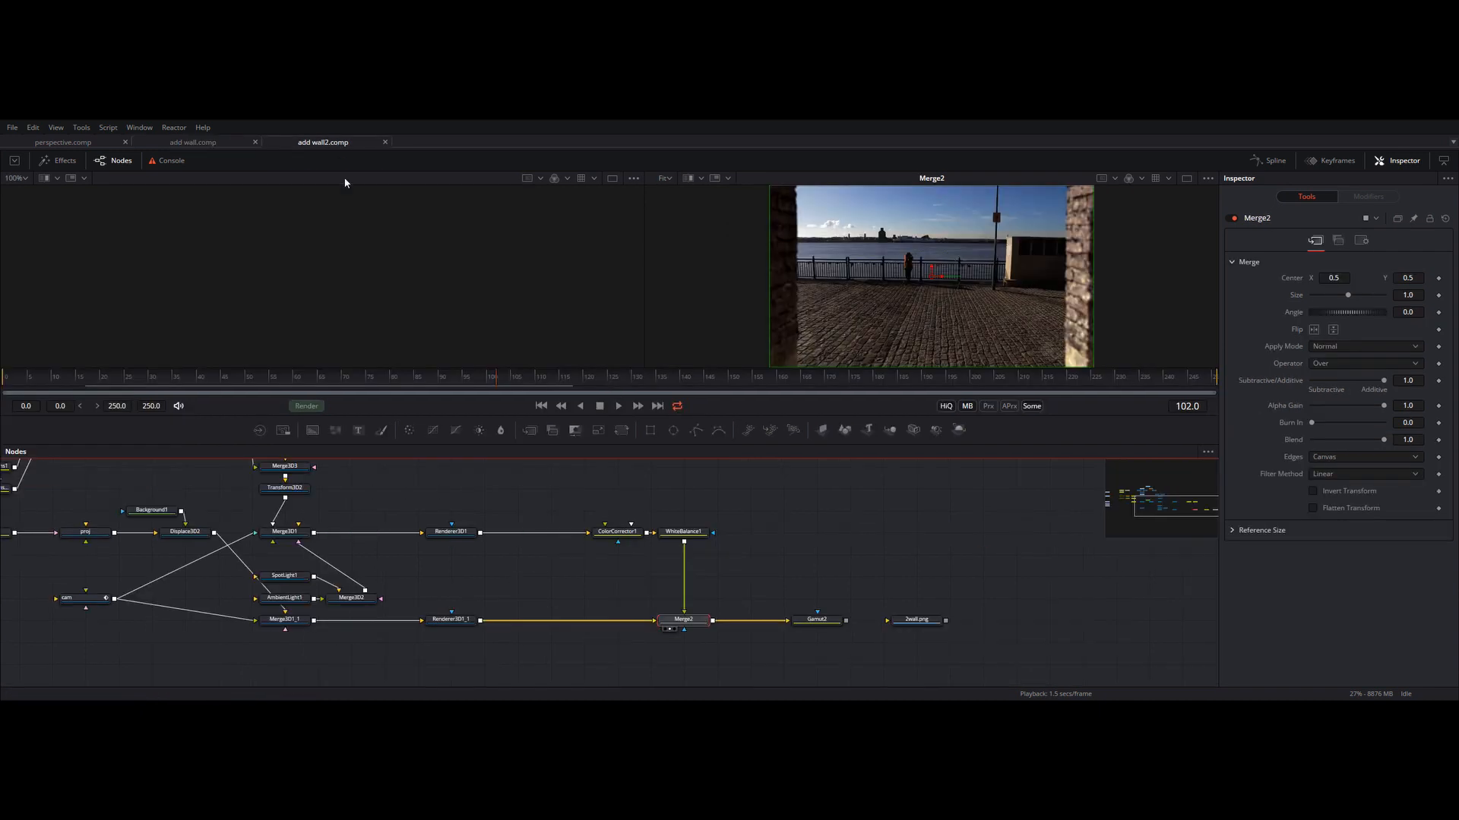
left_click_drag(602, 497, 915, 494)
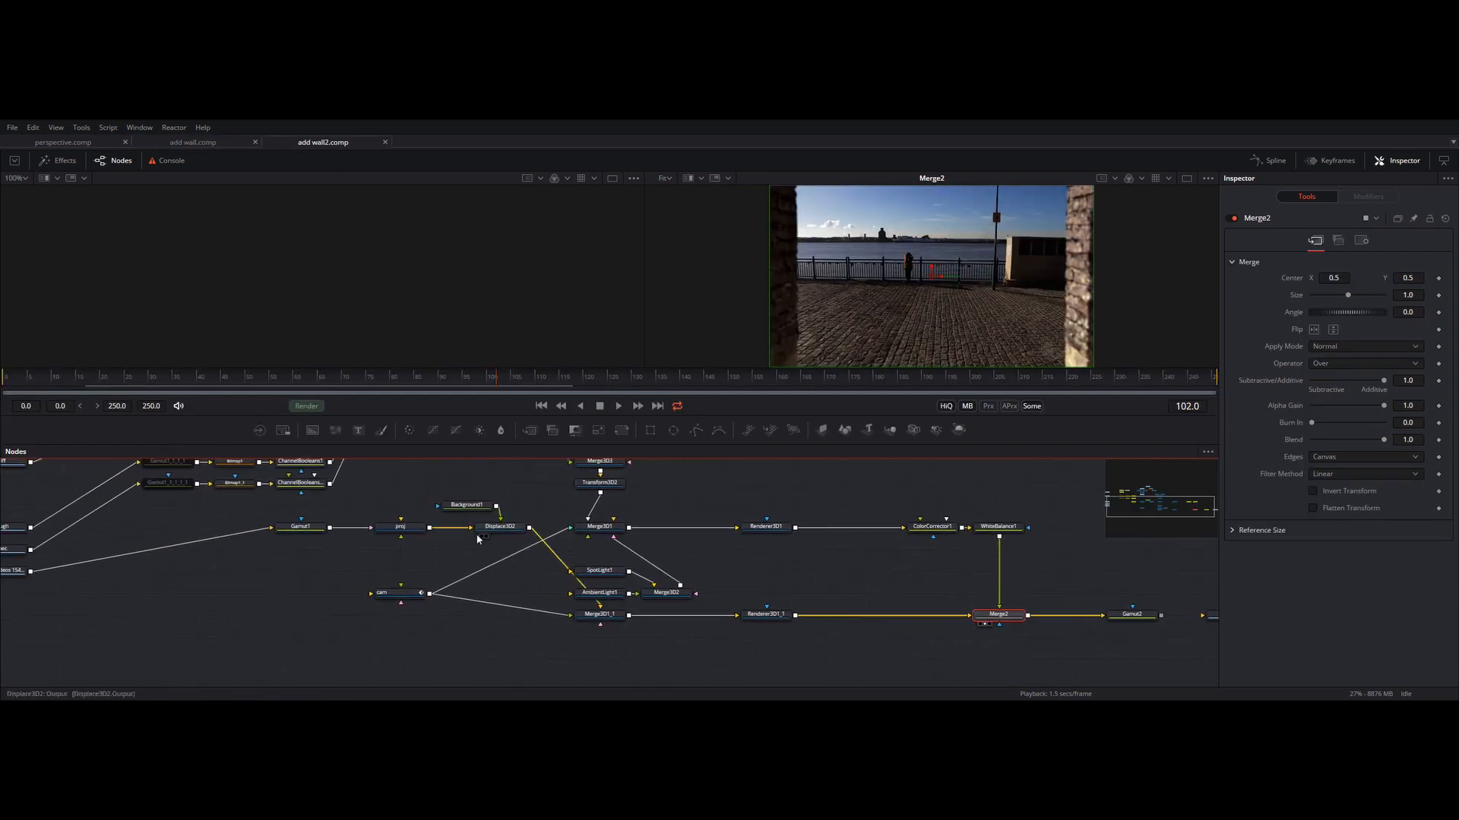
left_click_drag(232, 584, 591, 592)
key("1")
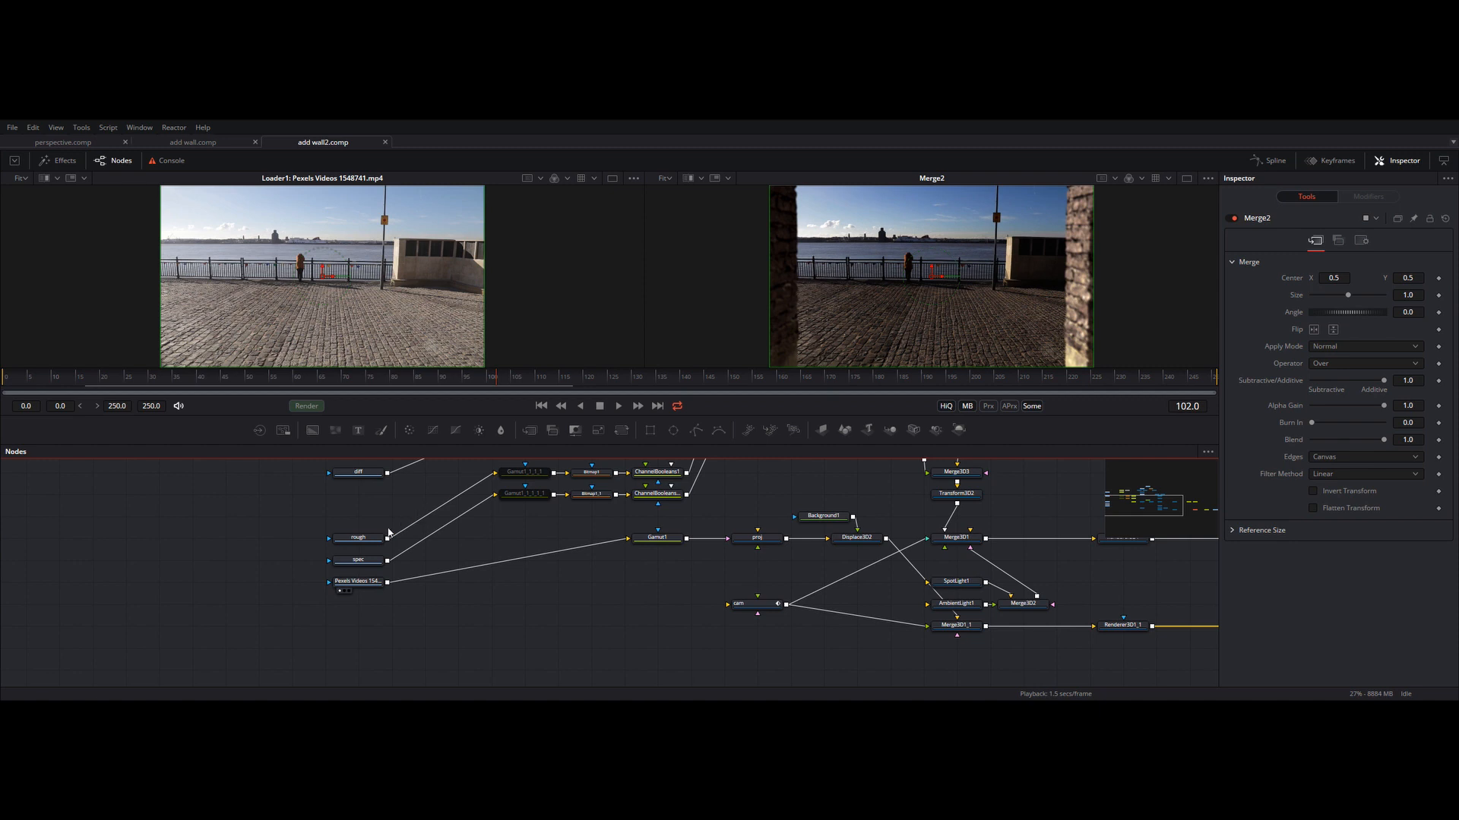
mouse_move(371, 541)
left_click(96, 385)
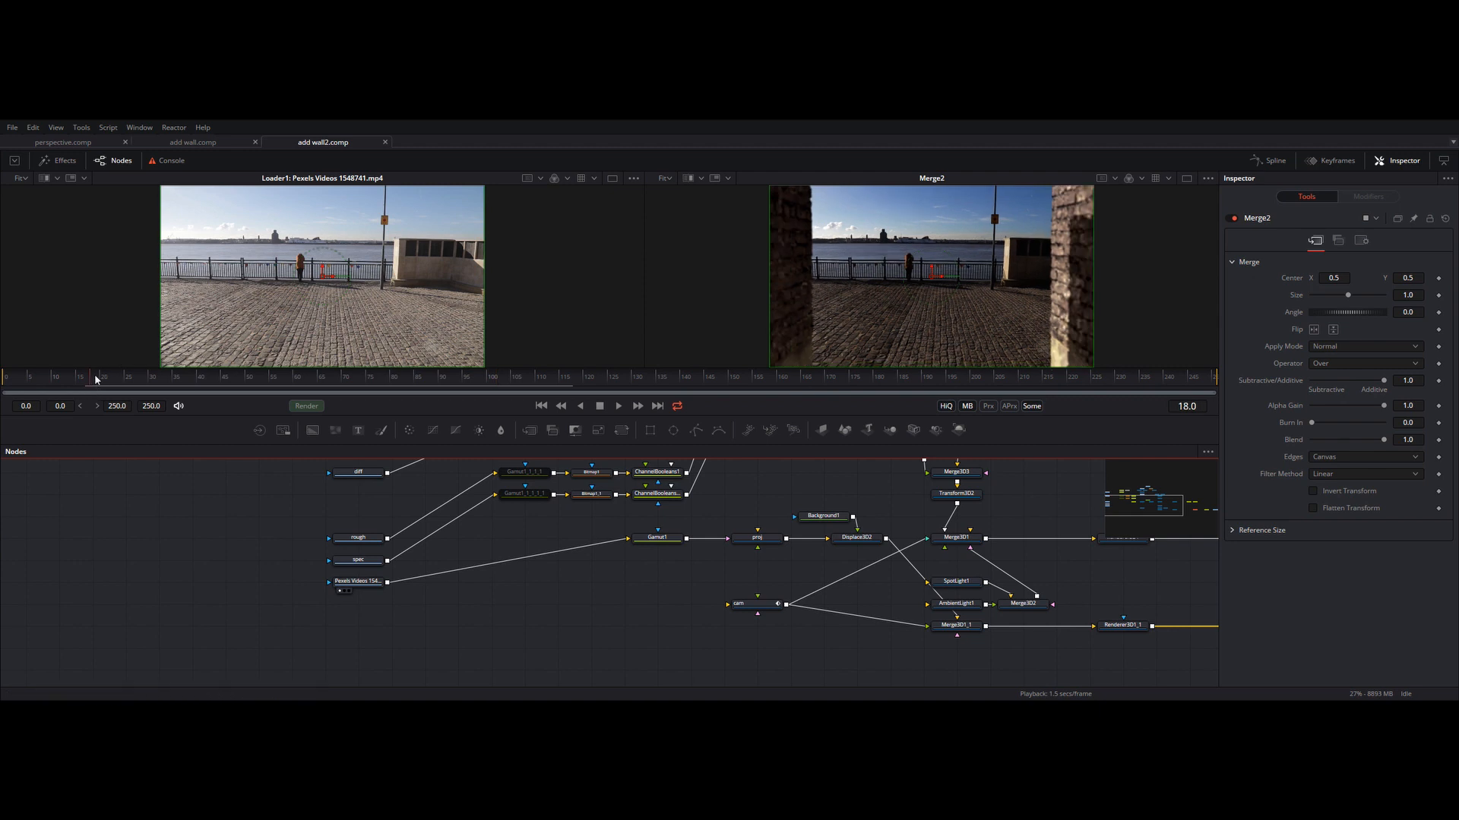
left_click_drag(96, 380, 165, 395)
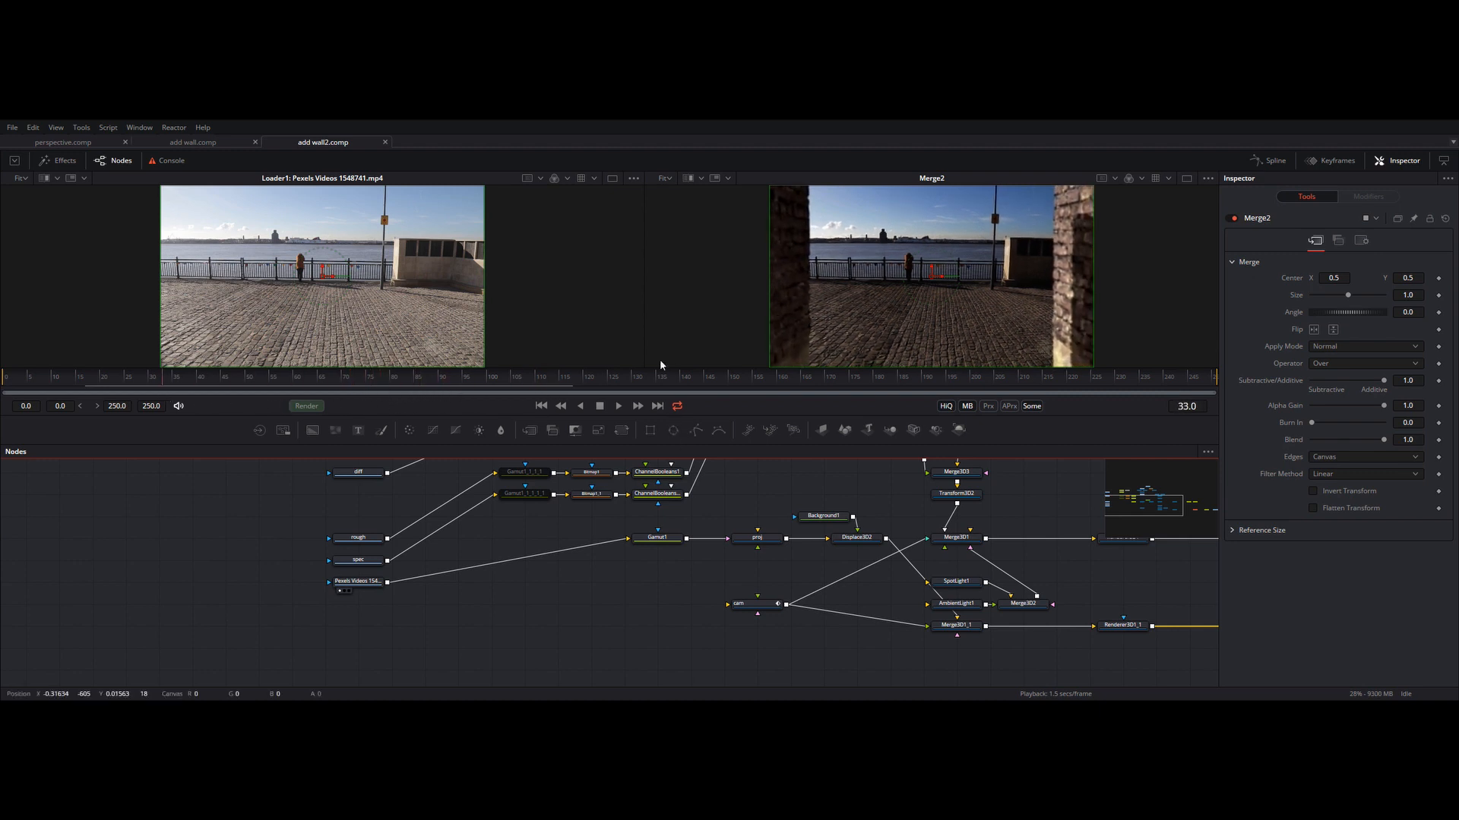
Step: Return to add wall.comp and add a red Background node below the source clip, masked by a new Rectangle node
left_click(194, 142)
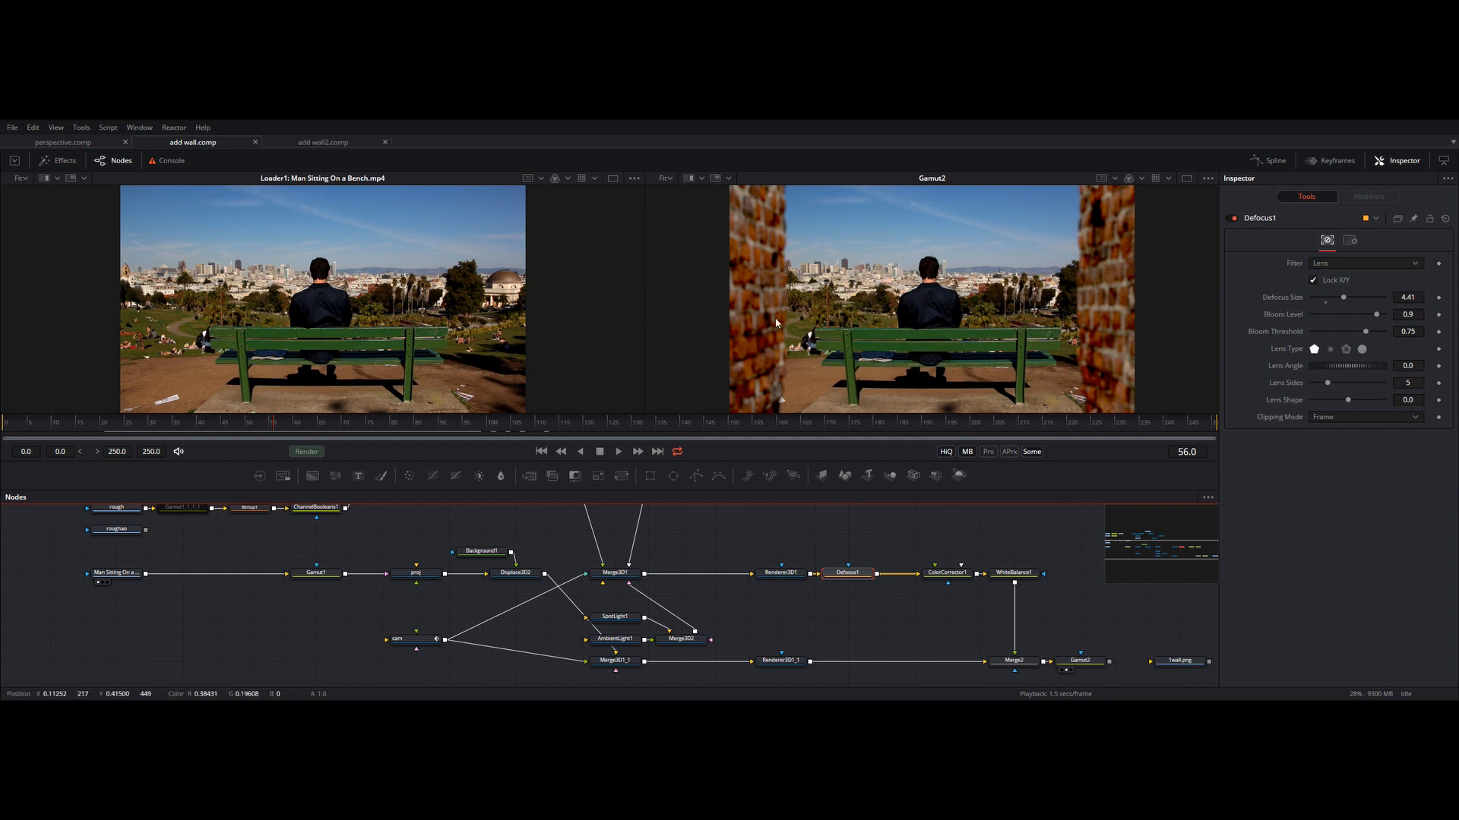
left_click_drag(449, 531, 670, 523)
left_click(478, 605)
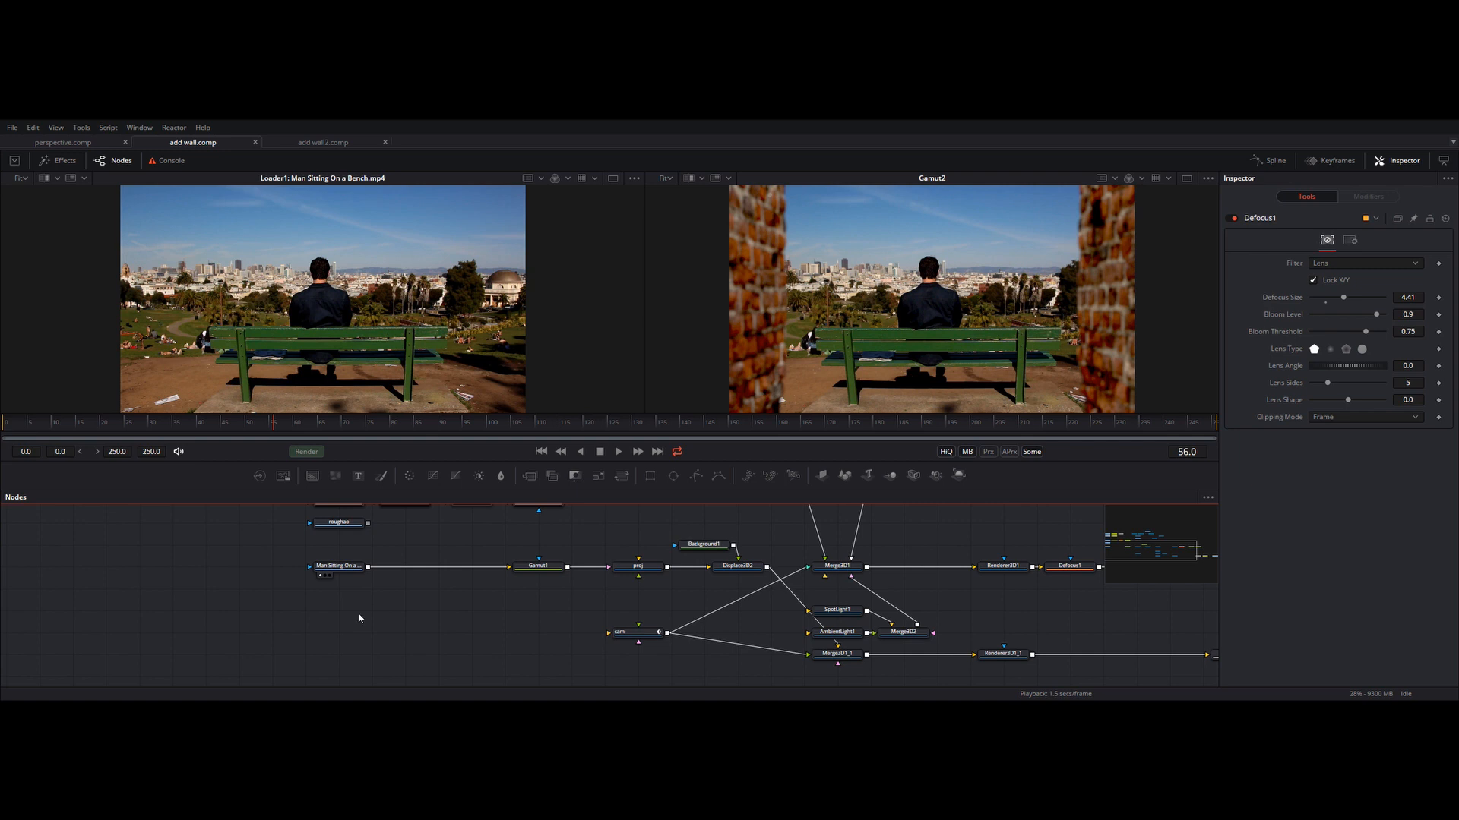
left_click_drag(313, 478, 282, 616)
left_click_drag(650, 477, 308, 611)
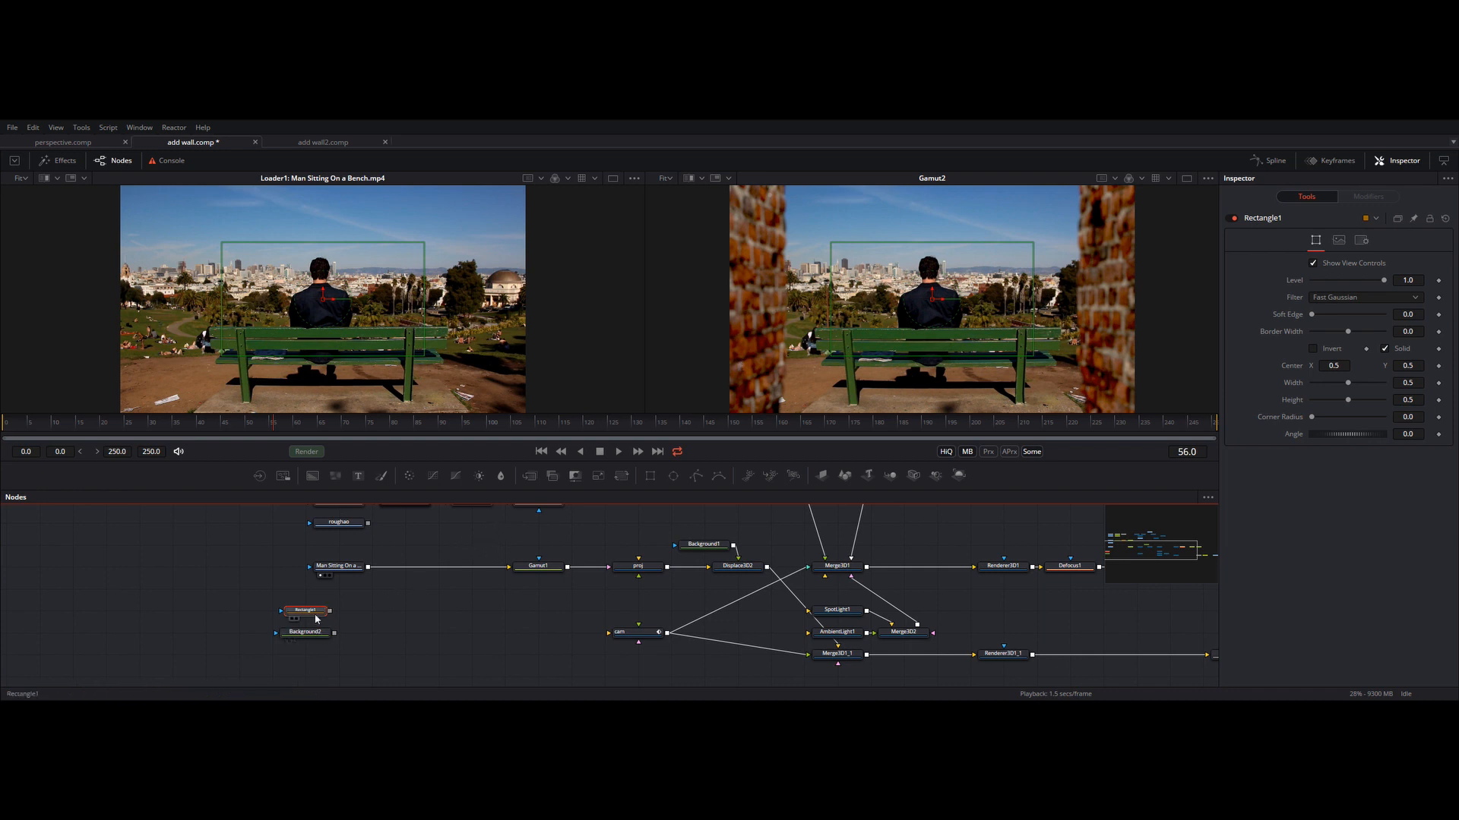
left_click_drag(324, 617, 225, 619)
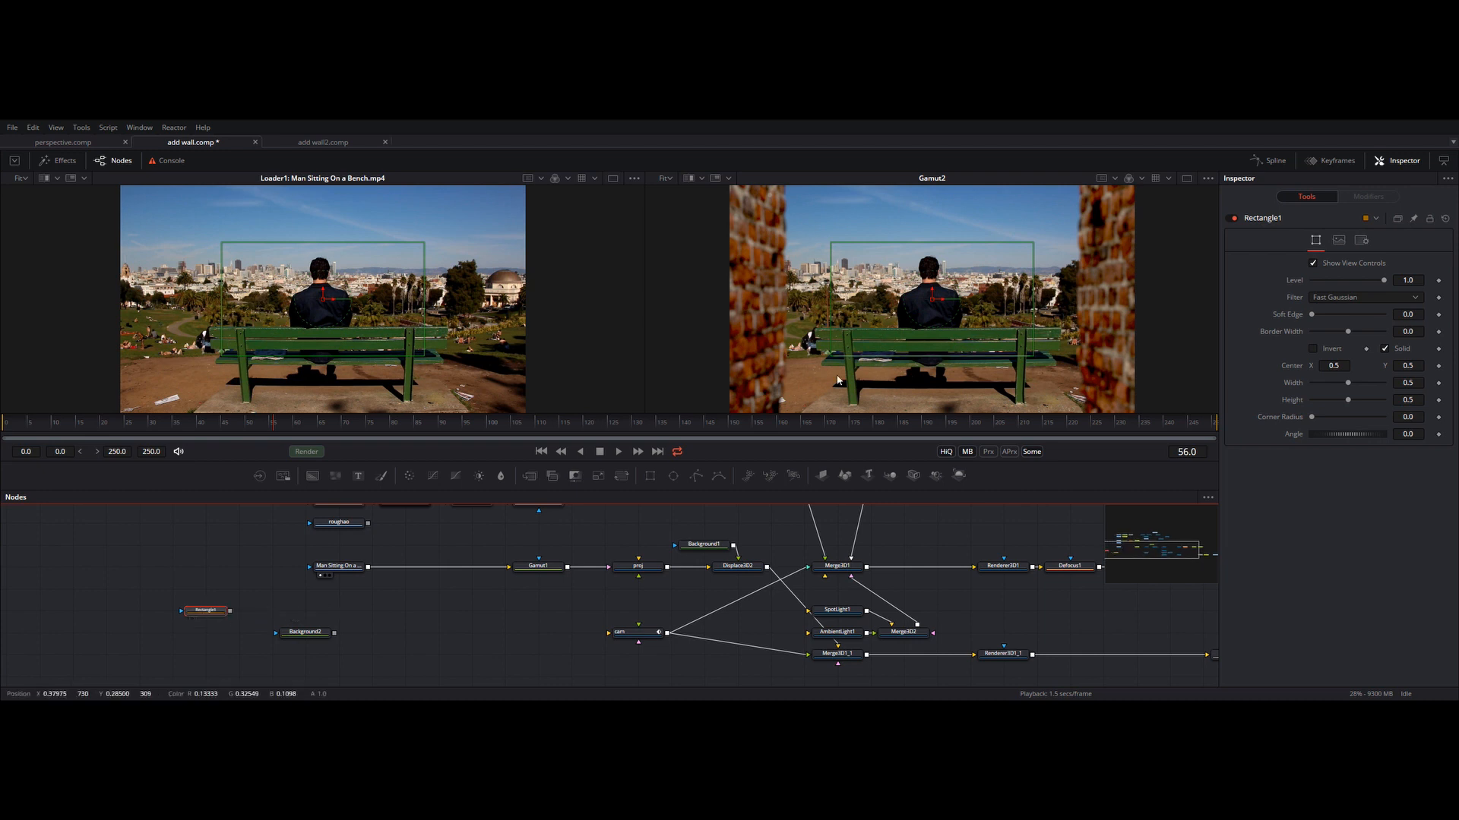
left_click_drag(230, 612, 305, 640)
Step: Reshape the rectangle mask into a full-width strip about 0.035 high and merge the masked background with the bench clip
left_click_drag(219, 307, 121, 311)
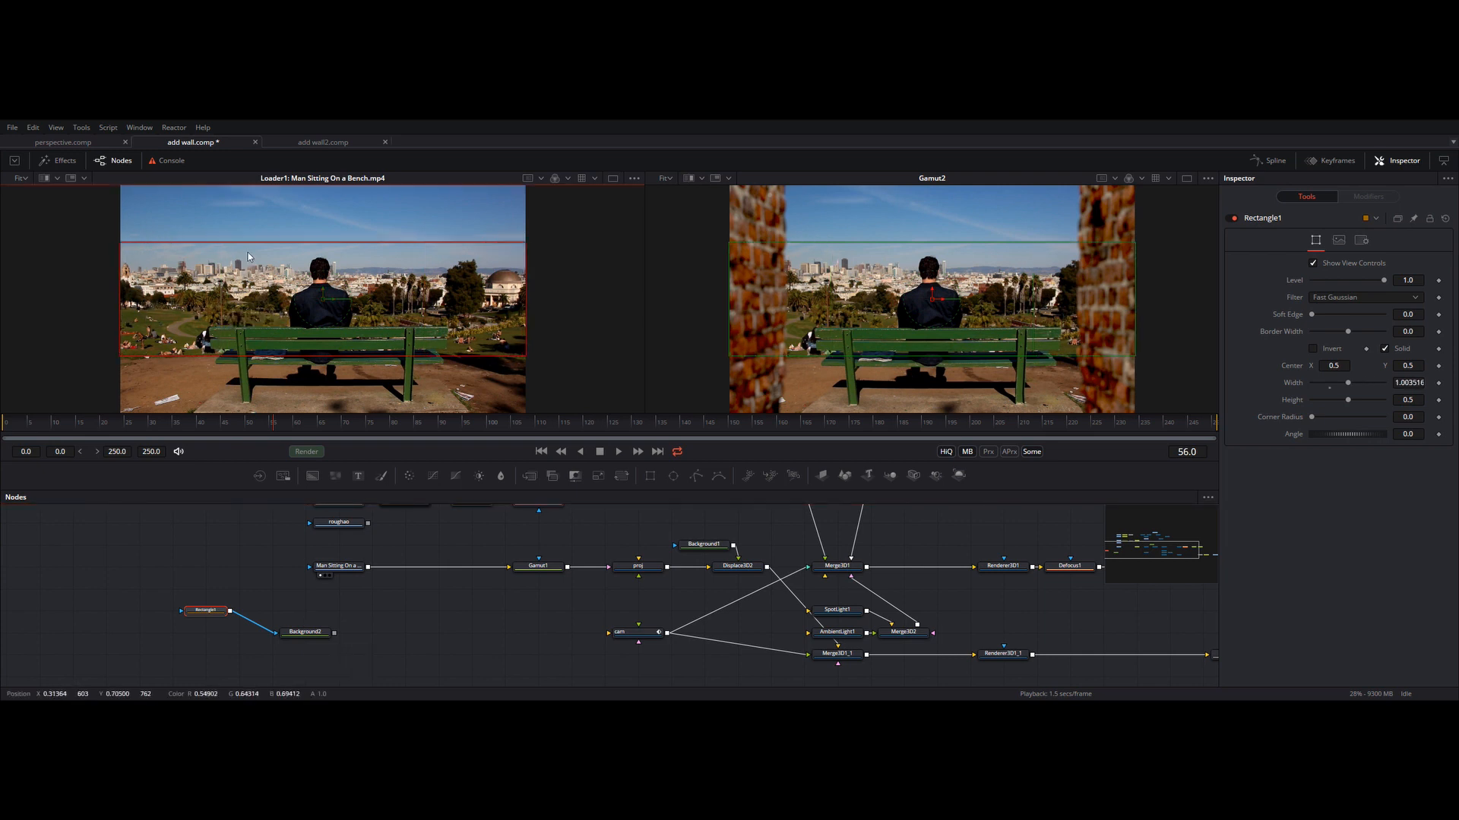
left_click_drag(287, 244, 289, 296)
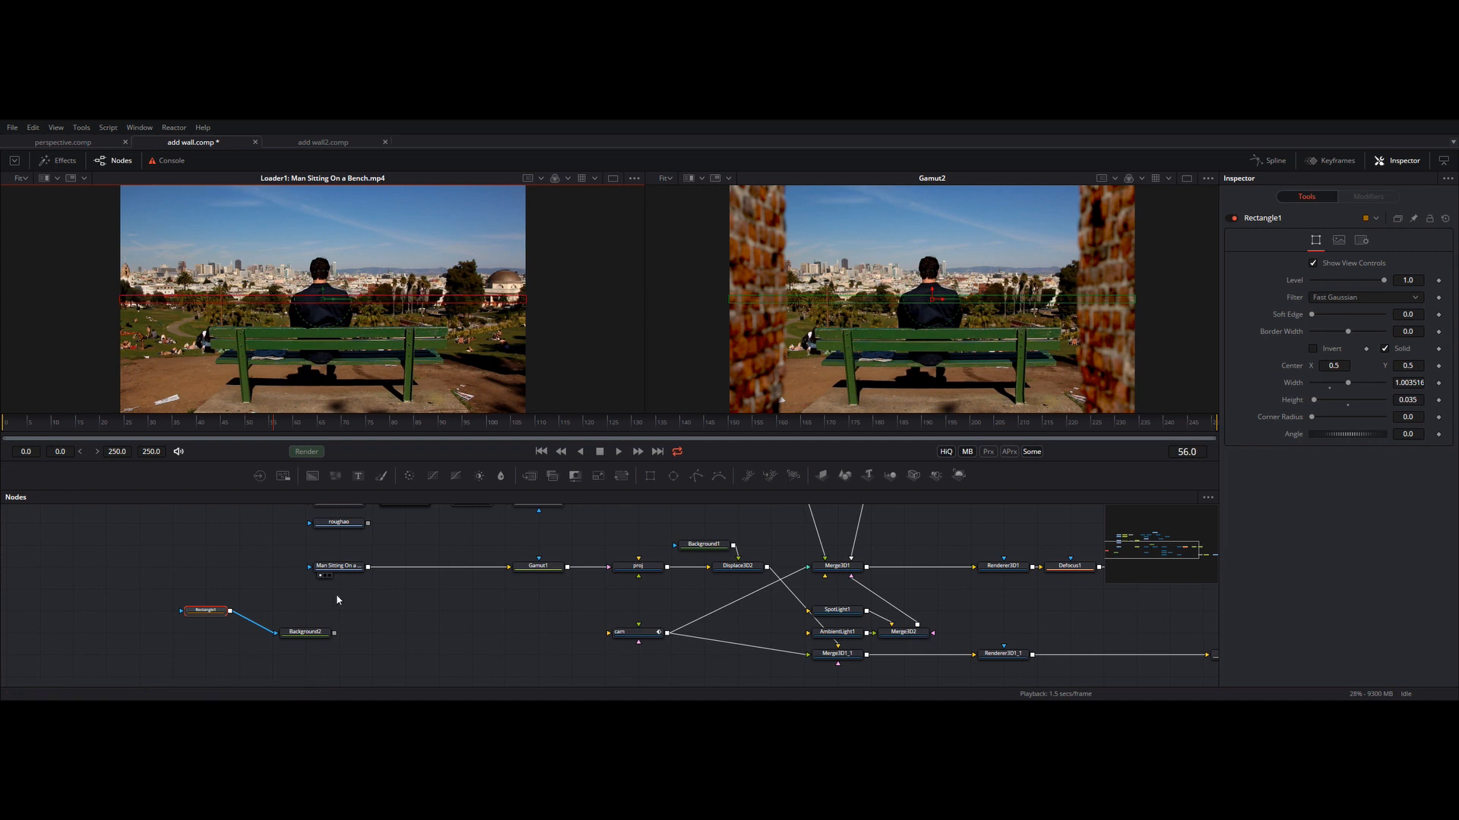
left_click(320, 631)
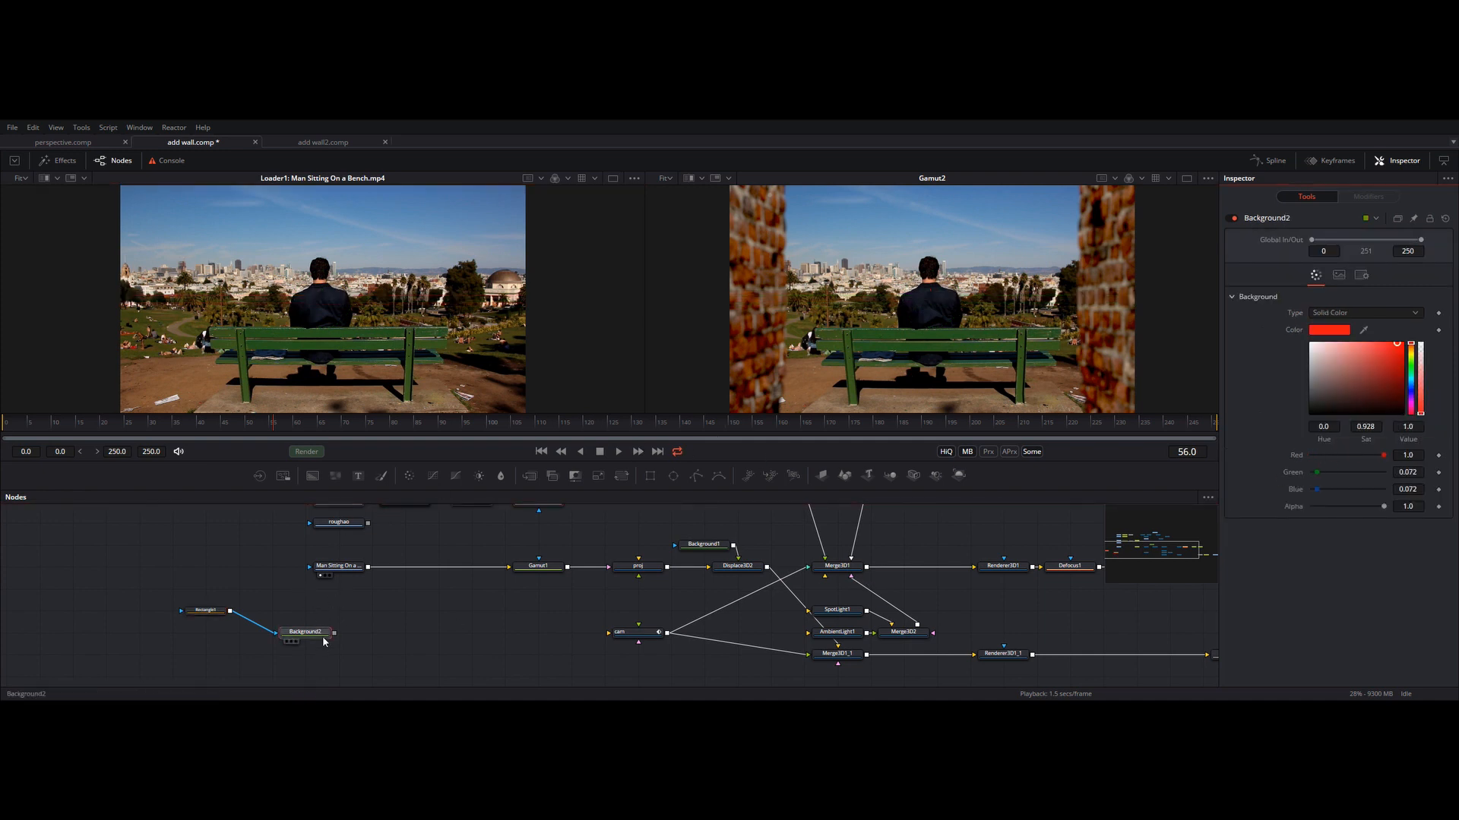
left_click_drag(335, 632, 372, 572)
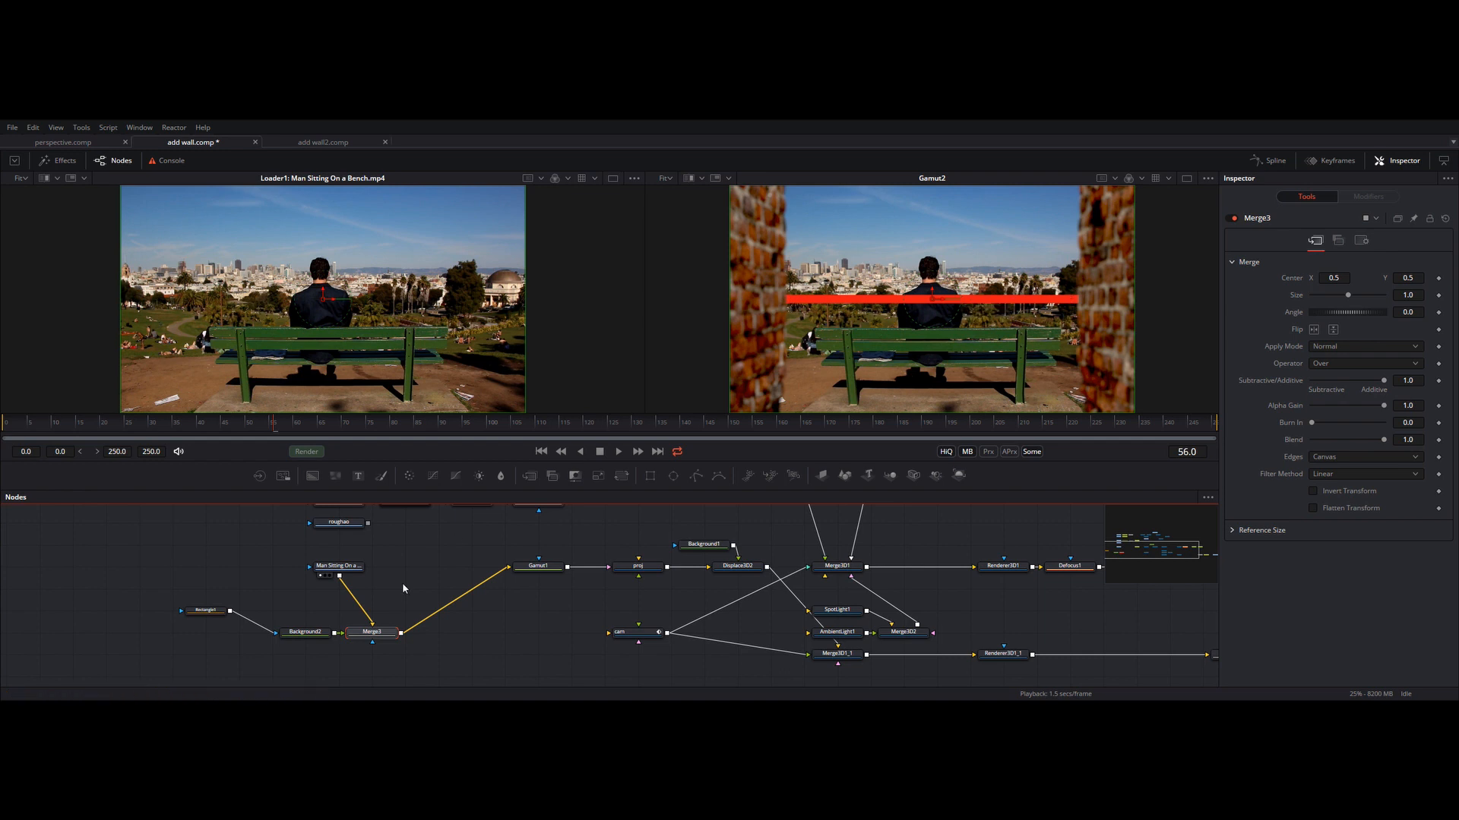
Step: Move the rectangle mask up to the horizon behind the man's head, at about Y 0.565
left_click(306, 633)
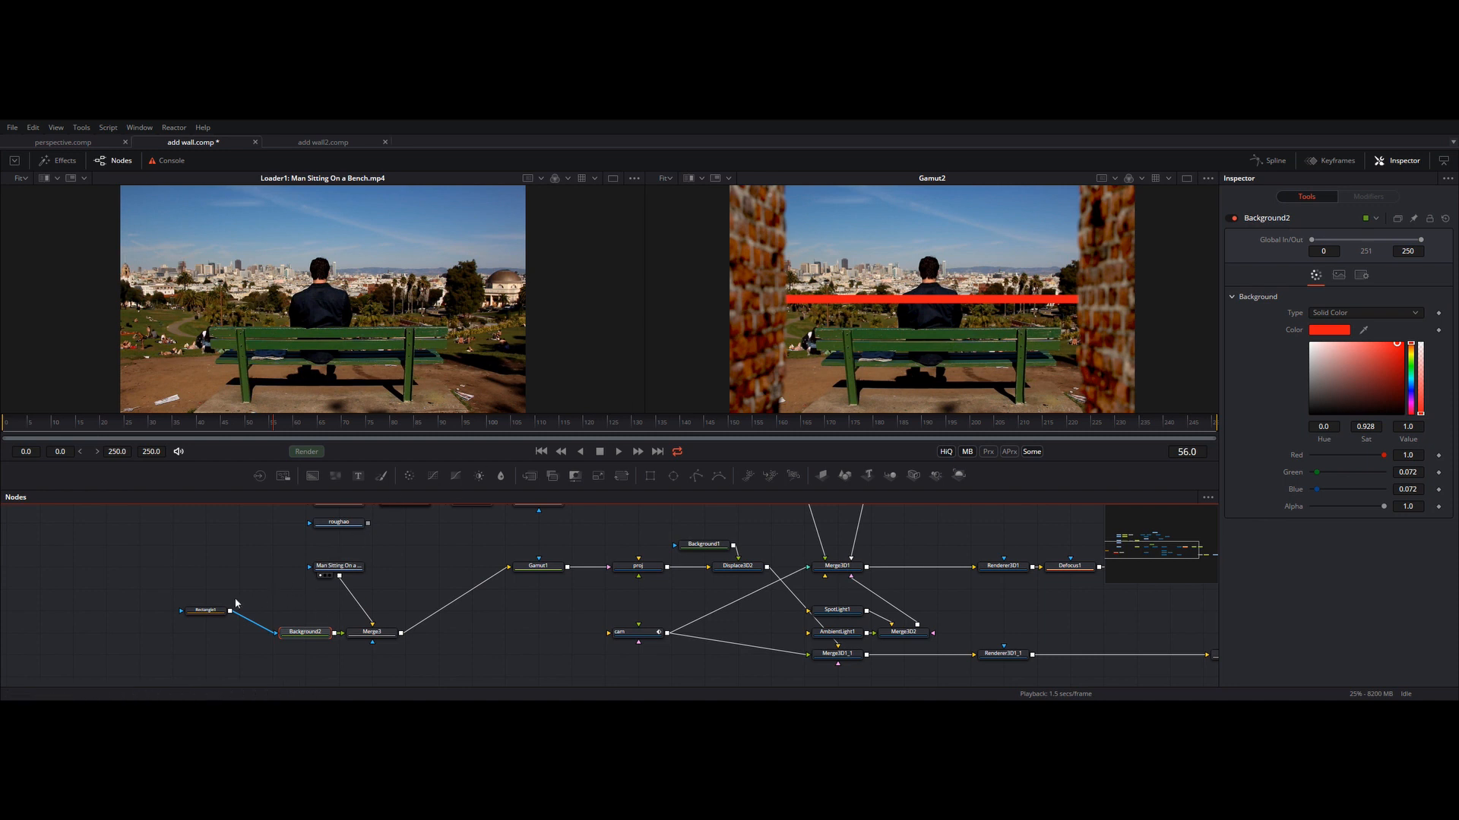
left_click(205, 610)
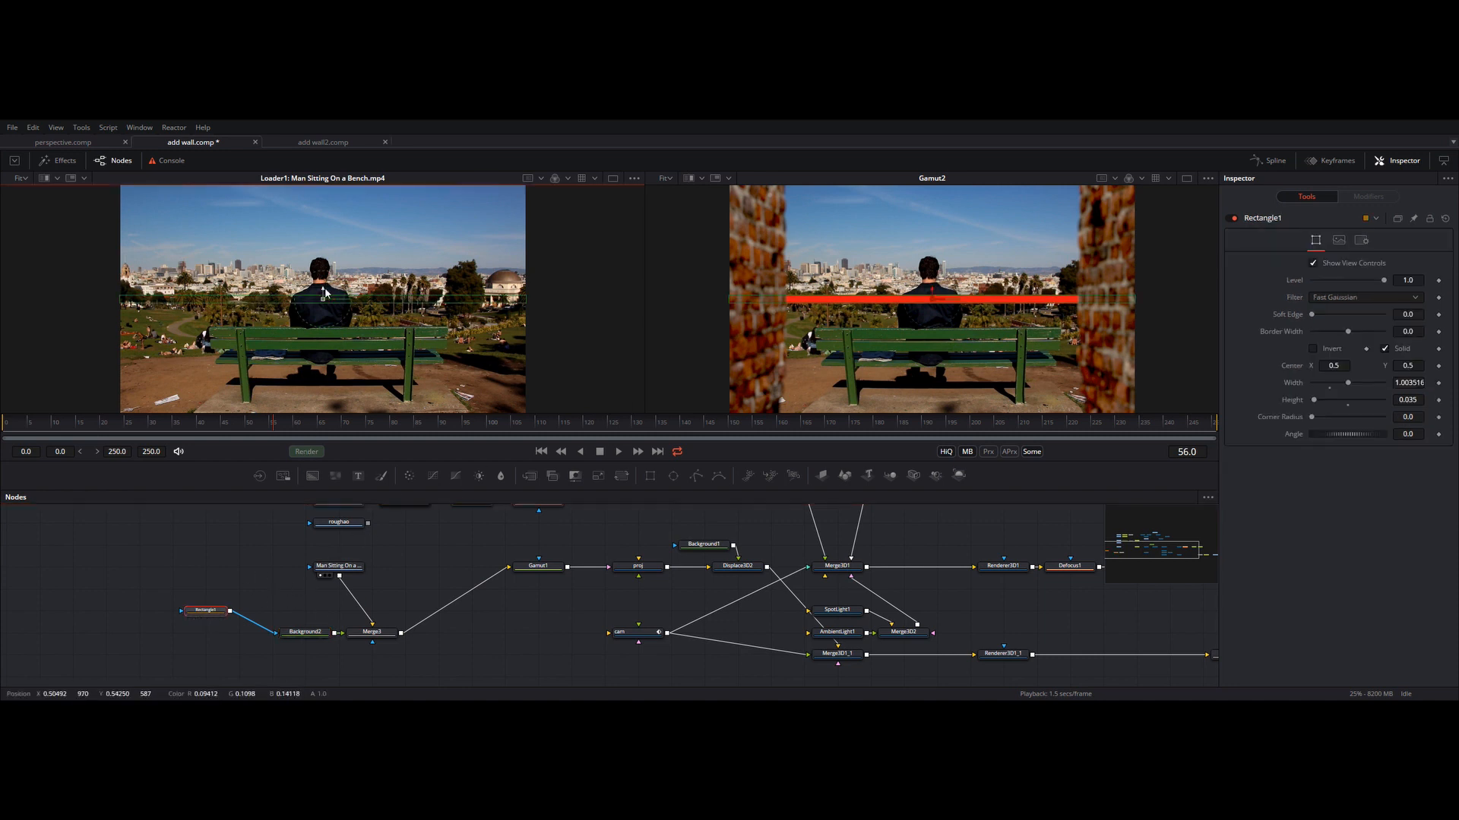
left_click_drag(324, 298, 324, 278)
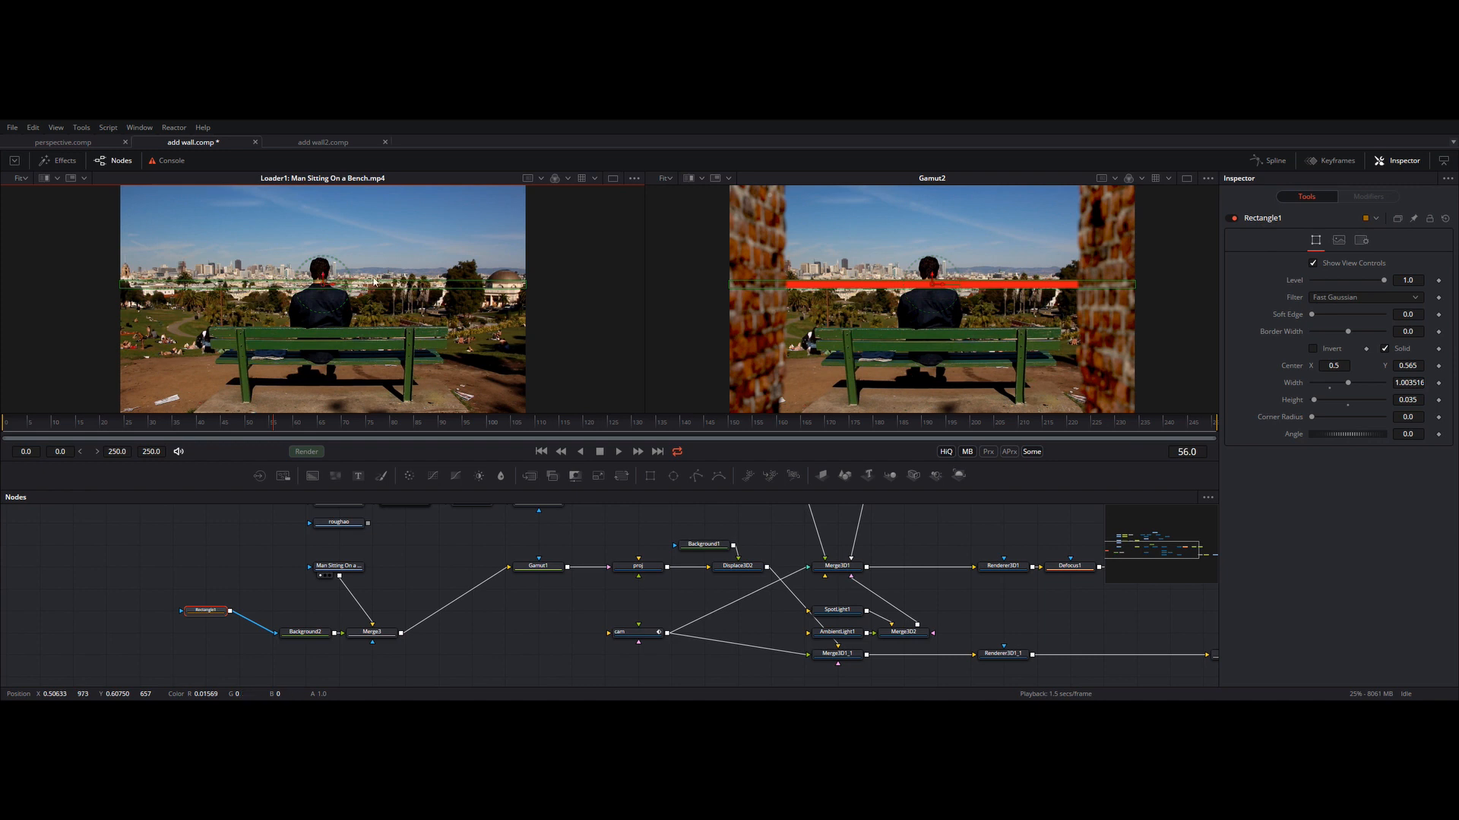
Step: Delete the rectangle mask, its red Background2 and Merge3 from add wall.comp, leaving the bench clip feeding Gamut1 directly
left_click(527, 531)
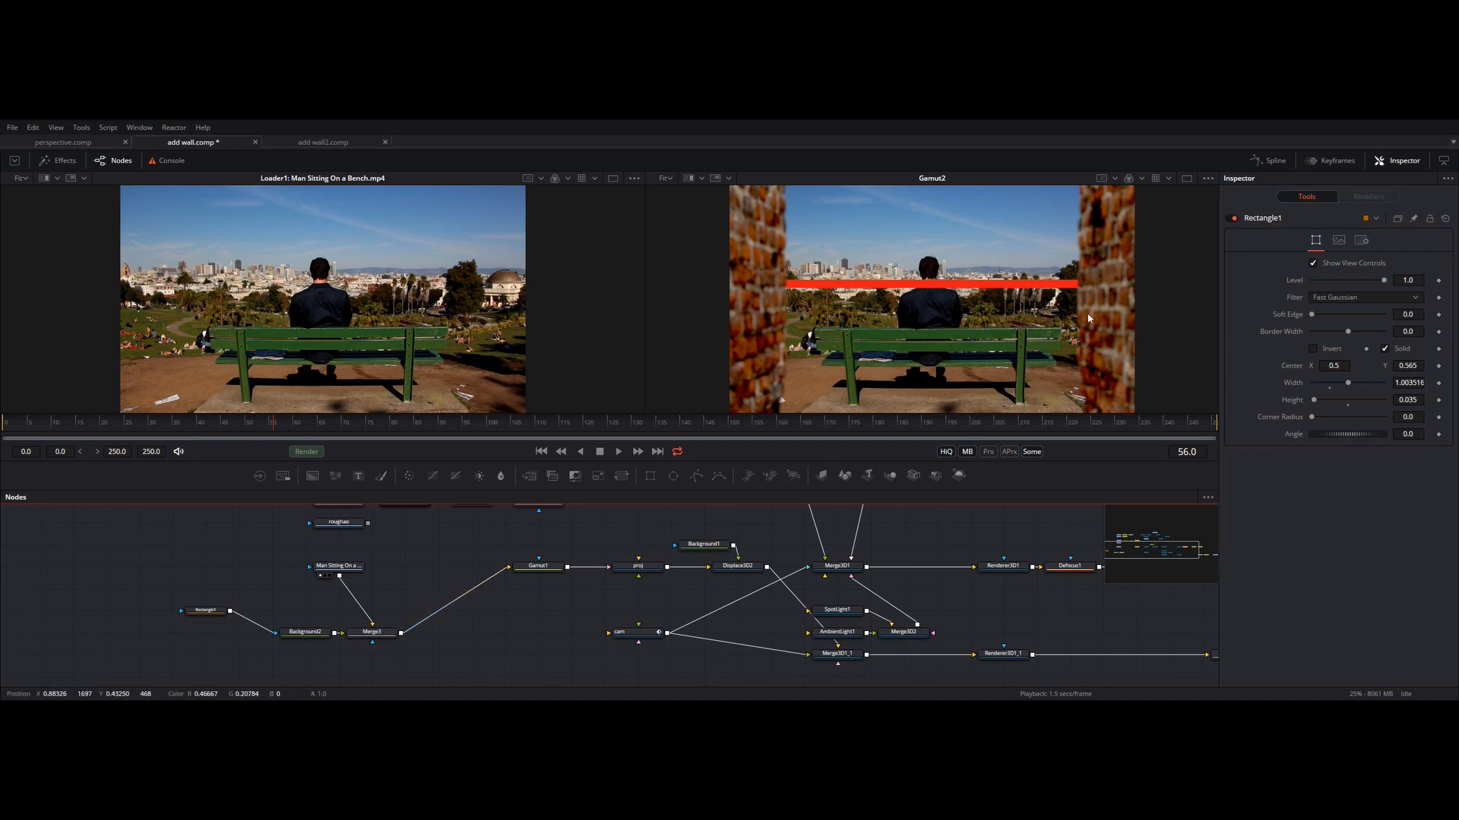
left_click_drag(193, 587, 295, 651)
key("Delete")
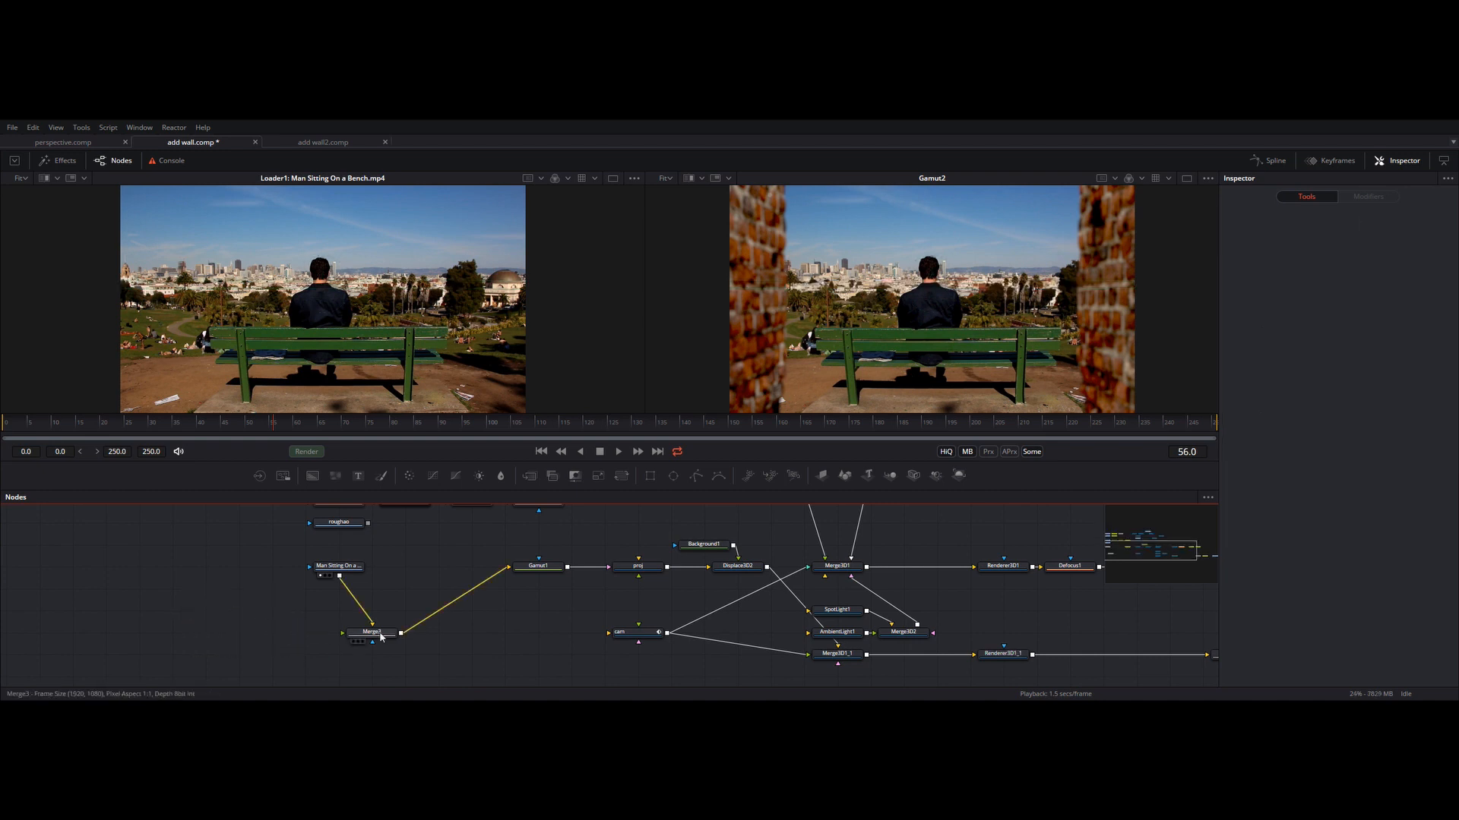
left_click(384, 633)
key("Delete")
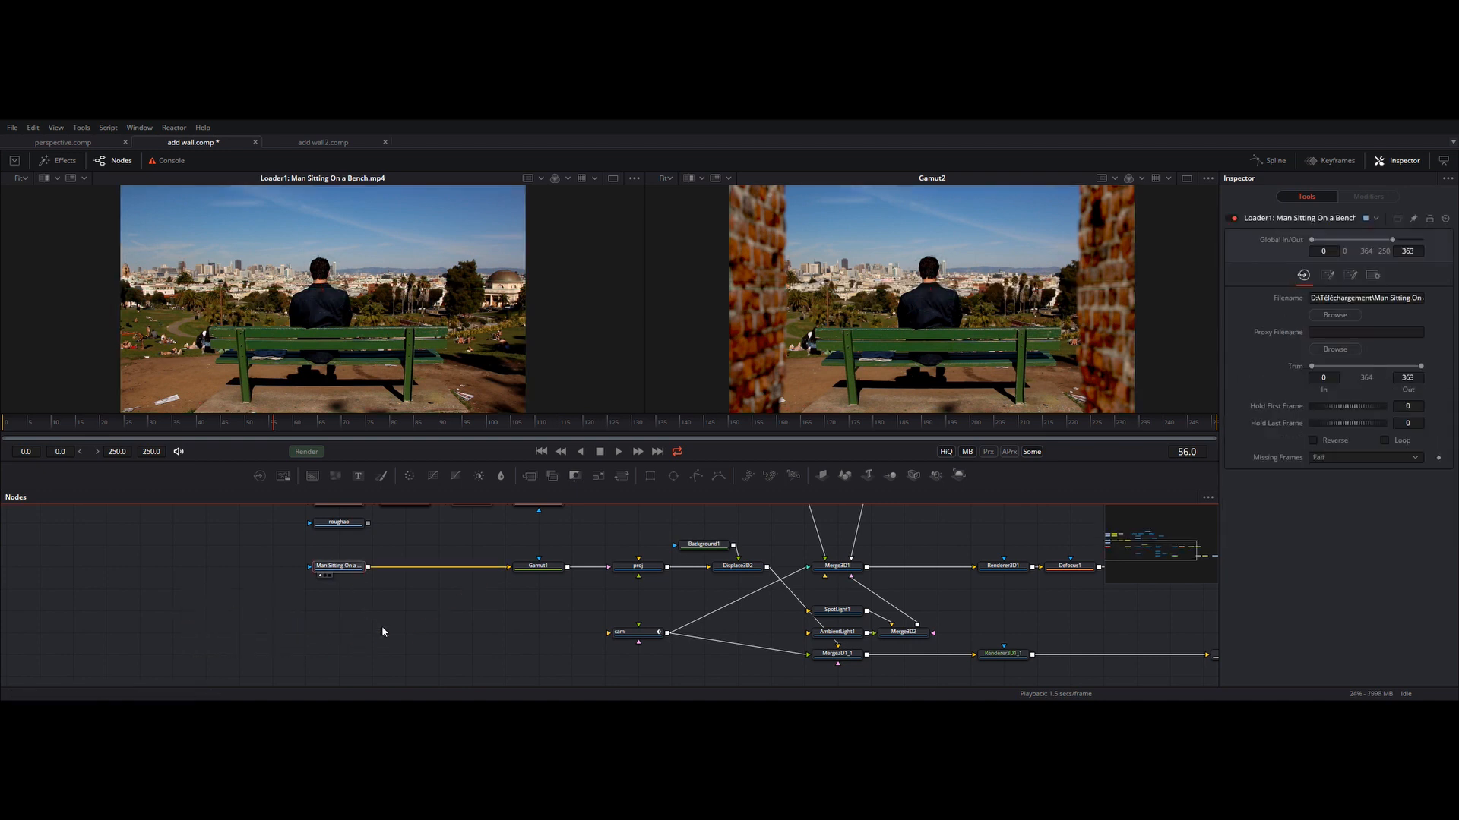
Step: Switch to add wall2.comp, paste the masked Background node and try to merge it with the Pexels source clip
left_click(306, 142)
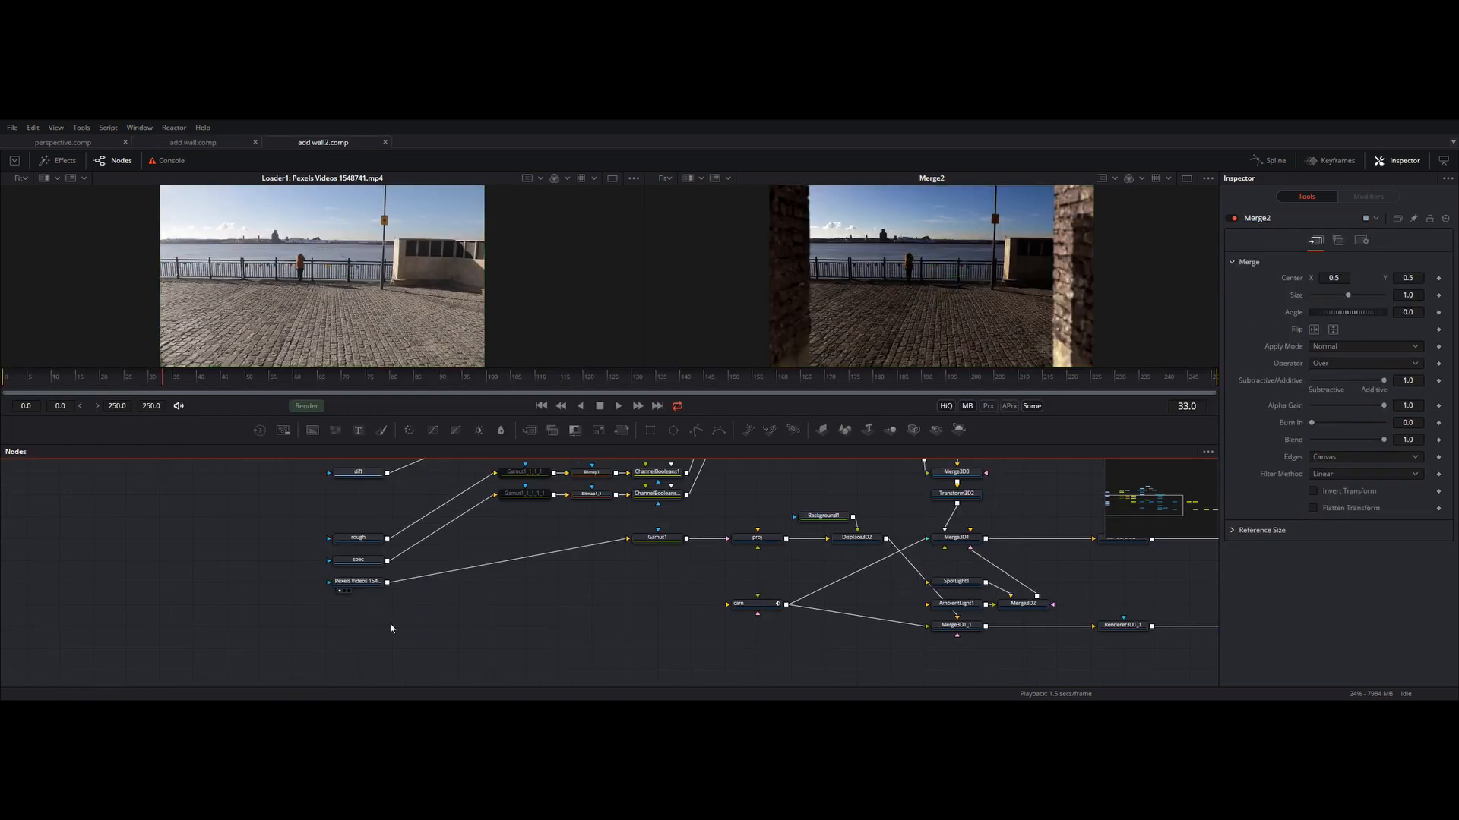
key("ctrl+v")
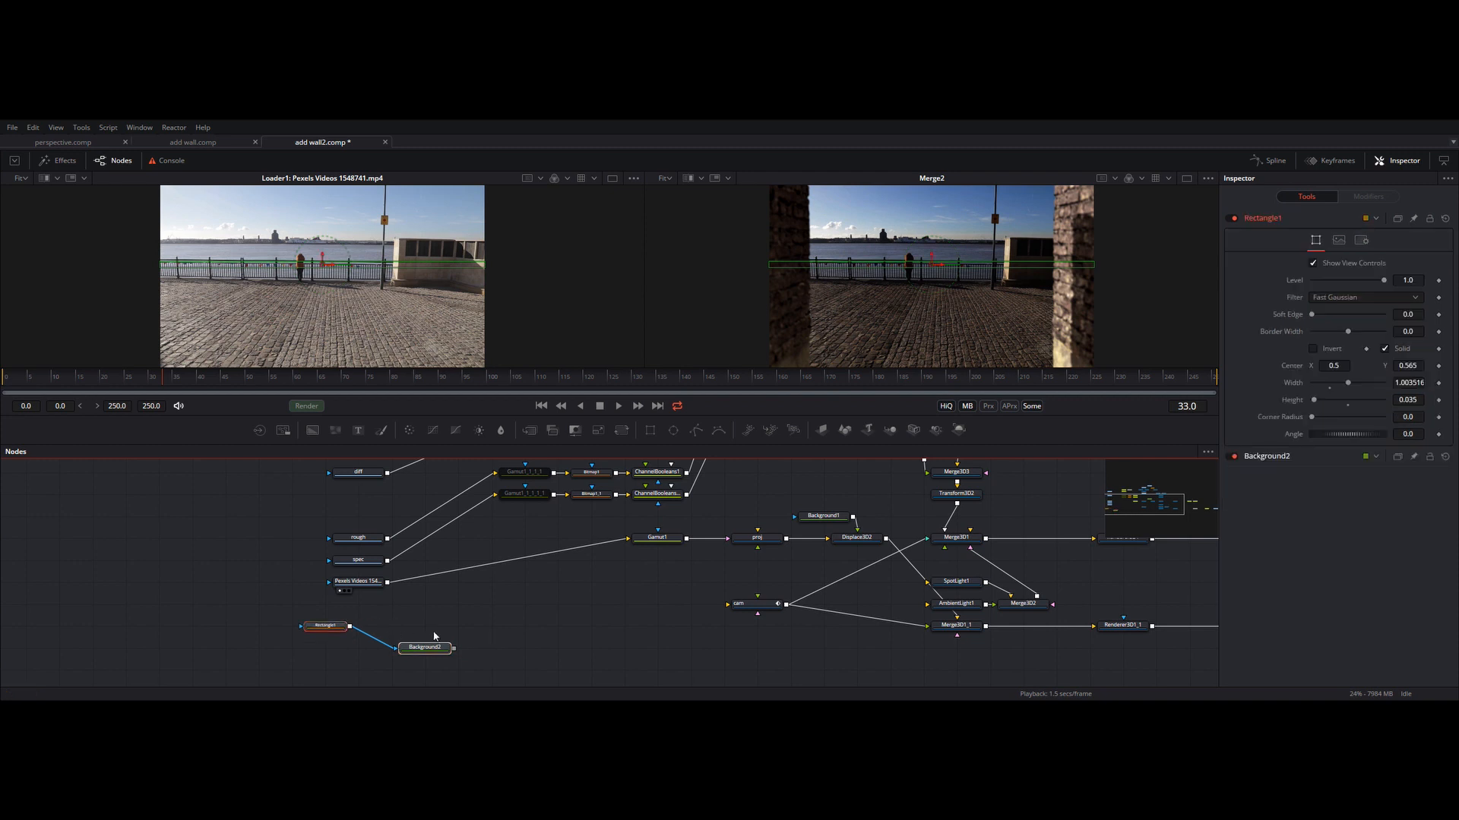
left_click_drag(458, 651, 388, 583)
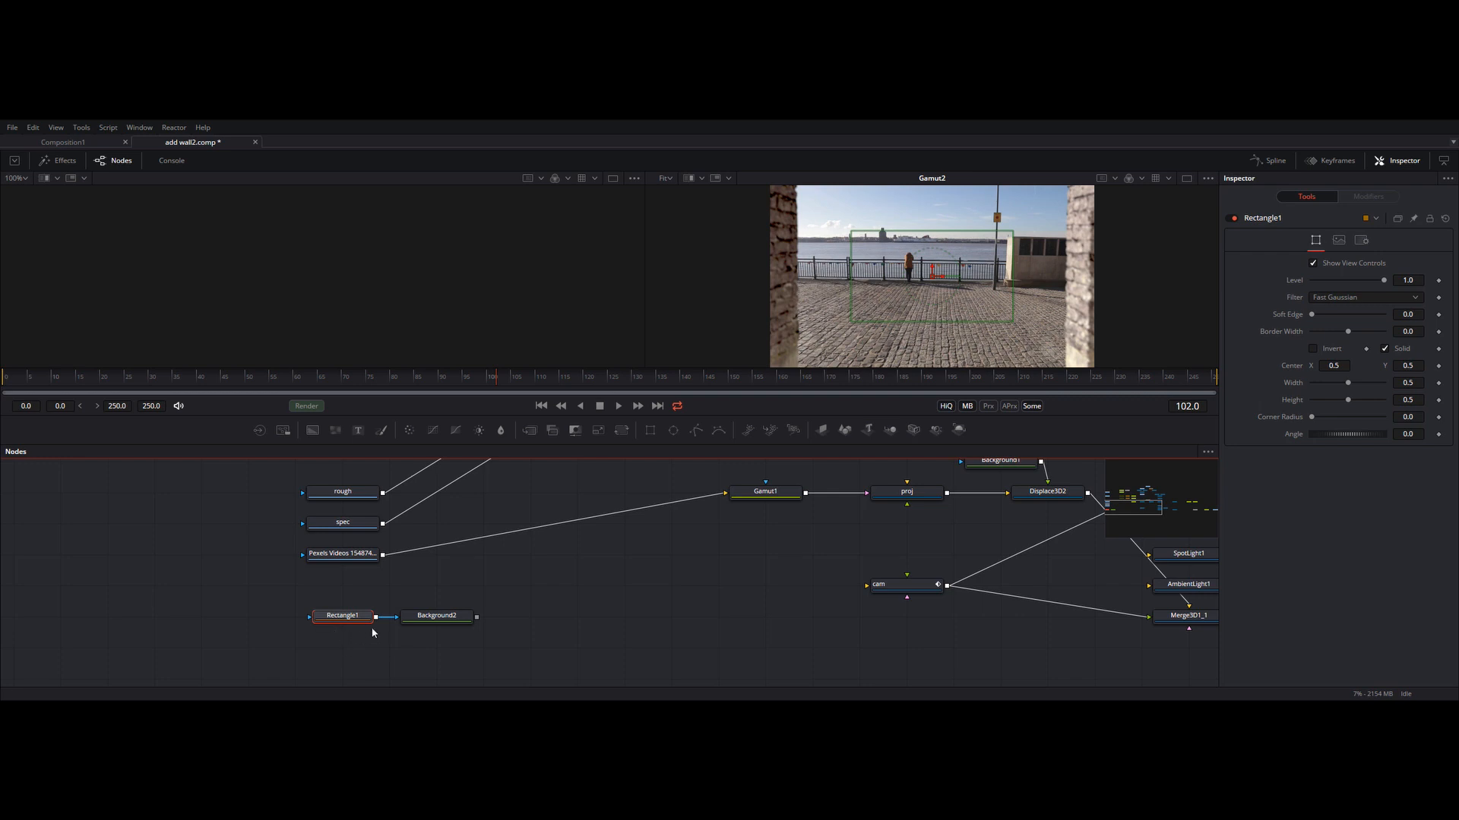
Step: Merge the rectangle-masked Background2 with the Pexels source clip and make the background red
left_click(456, 618)
left_click_drag(476, 617, 383, 555)
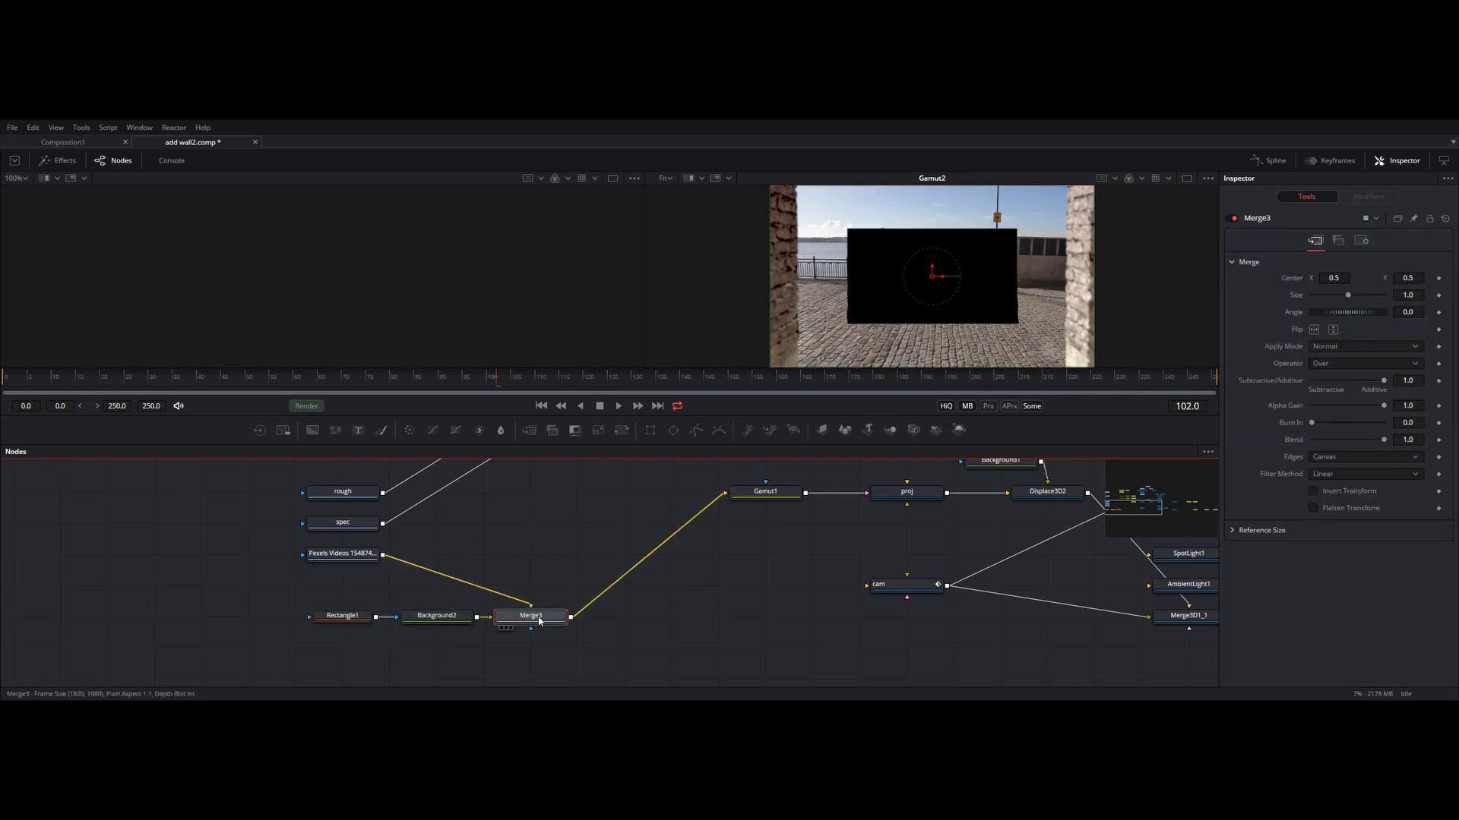
left_click(437, 616)
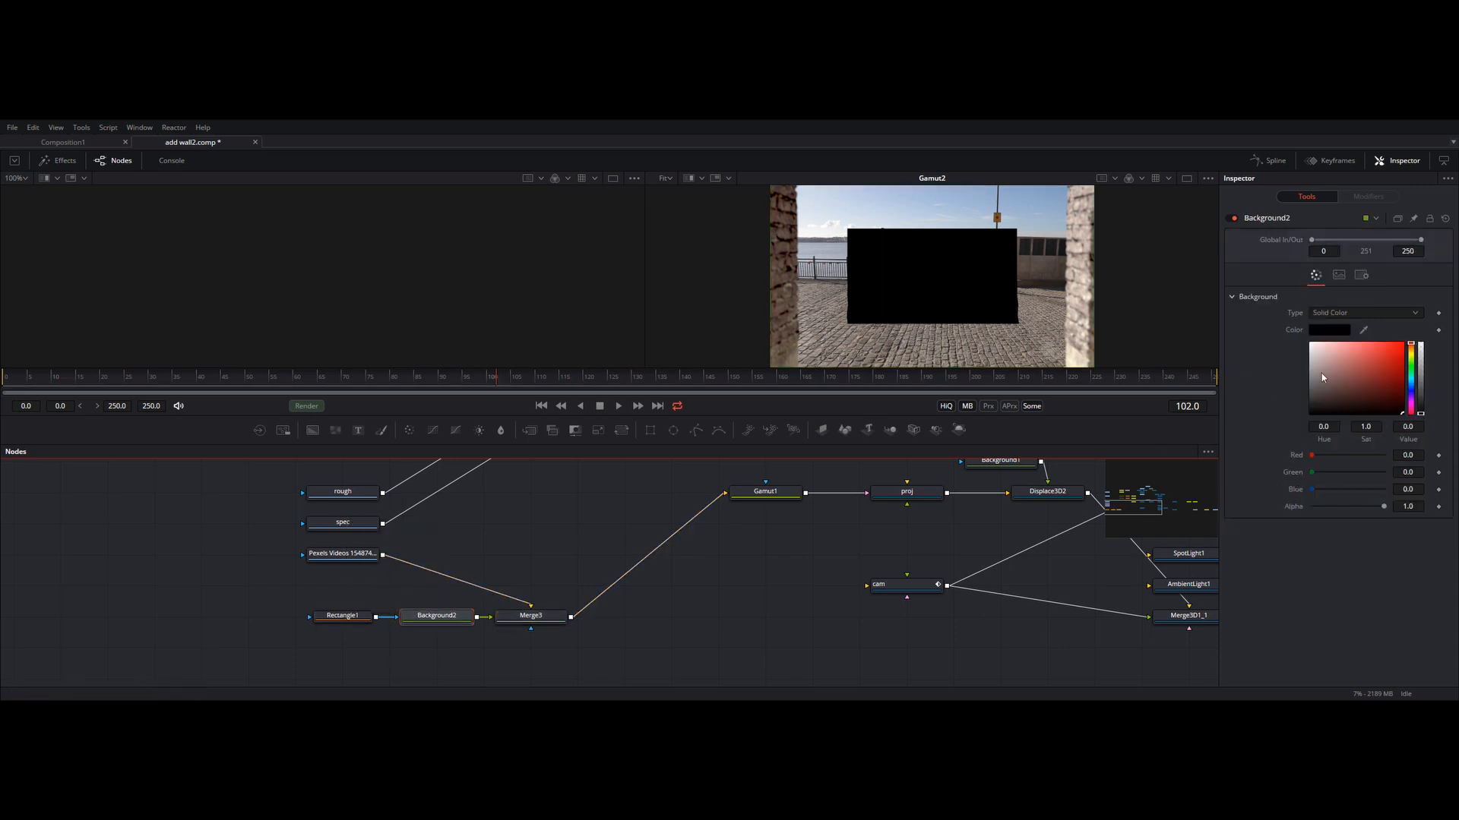
left_click(1380, 344)
Step: Reshape Rectangle1 into a strip about 1.43 wide and 0.044 high, and raise it to the waterfront horizon at about Y 0.6875
left_click(341, 616)
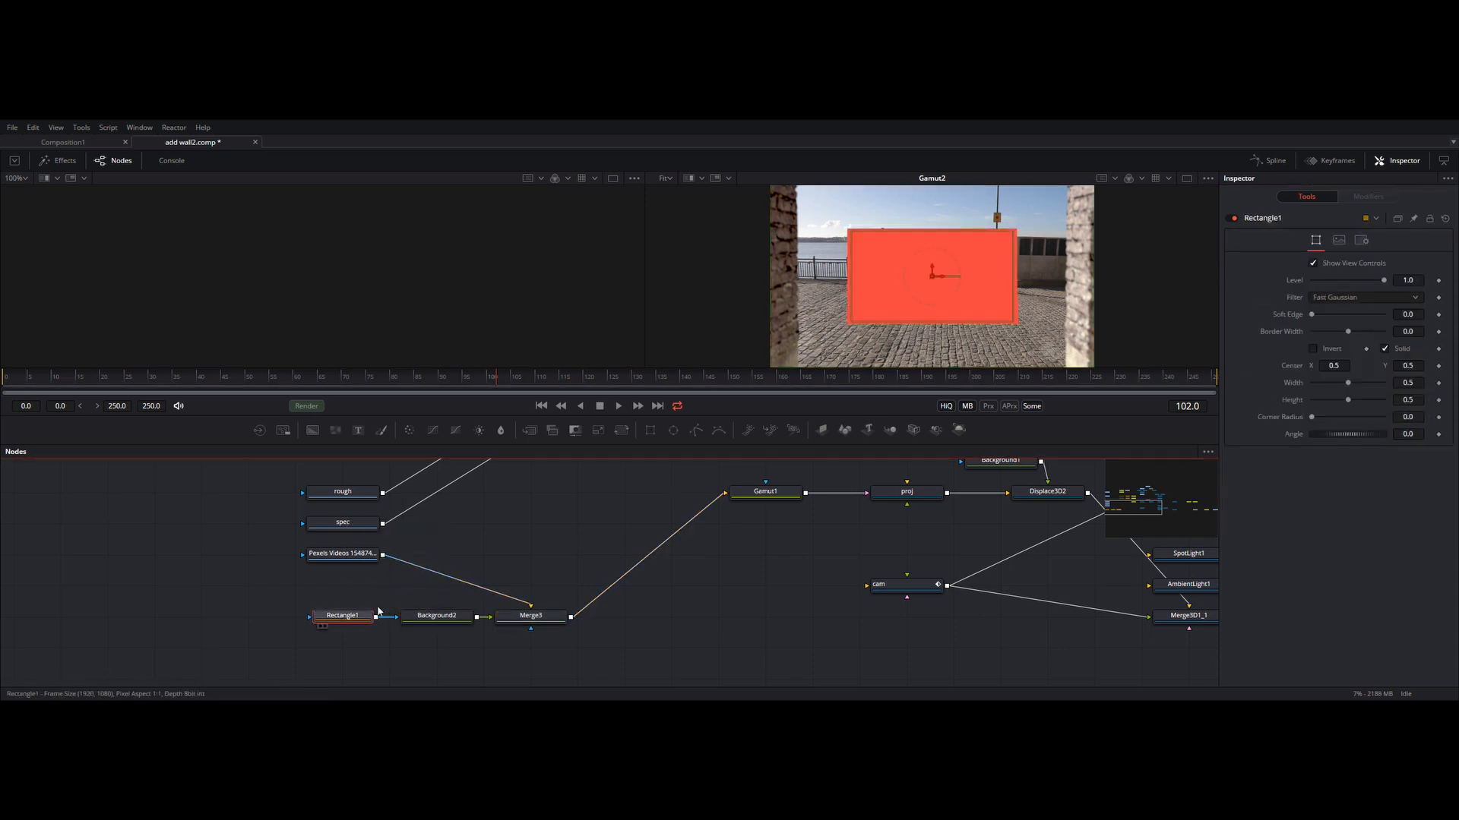
left_click_drag(848, 282, 699, 287)
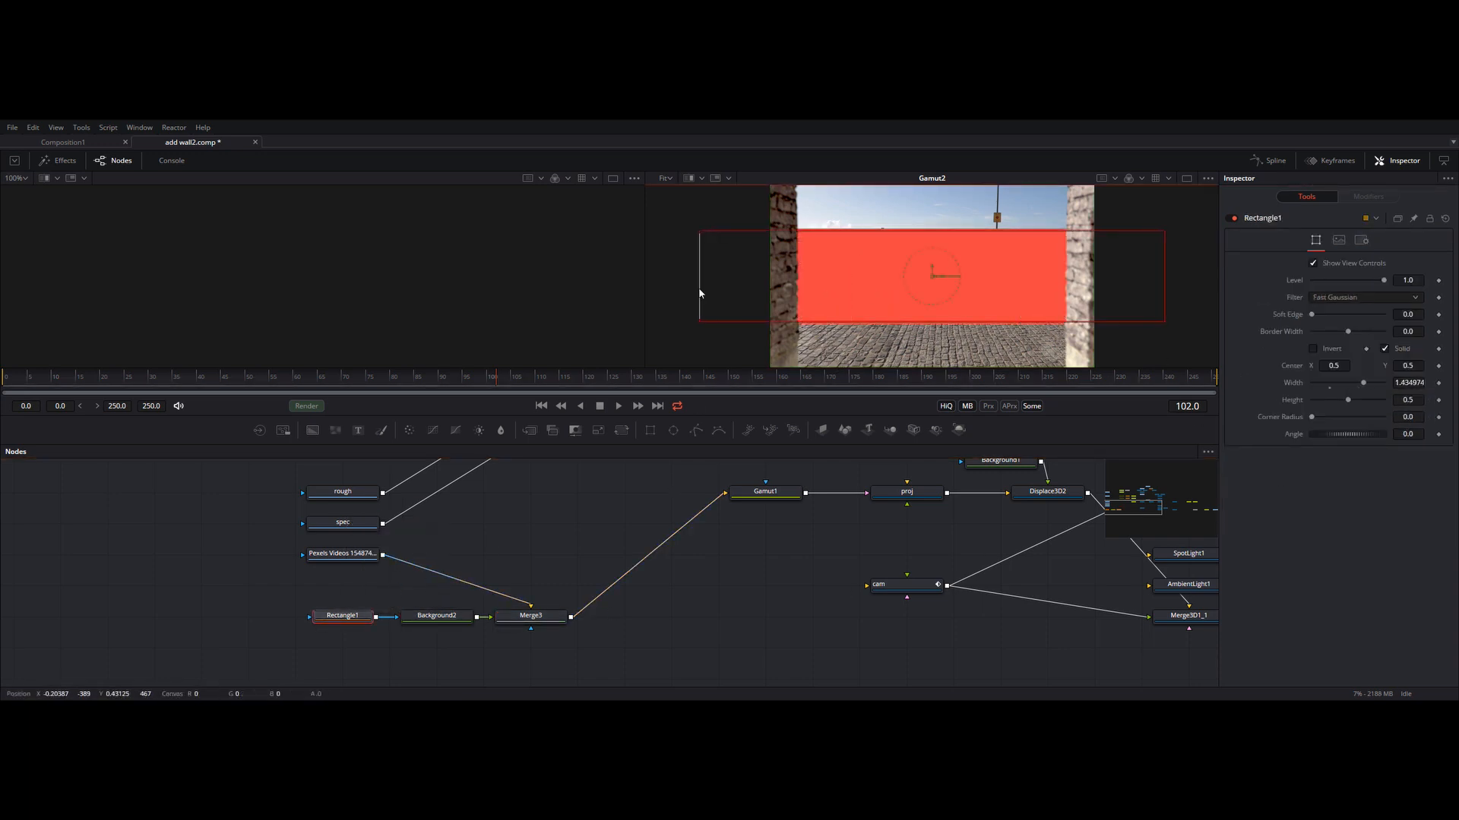
left_click_drag(884, 323, 887, 285)
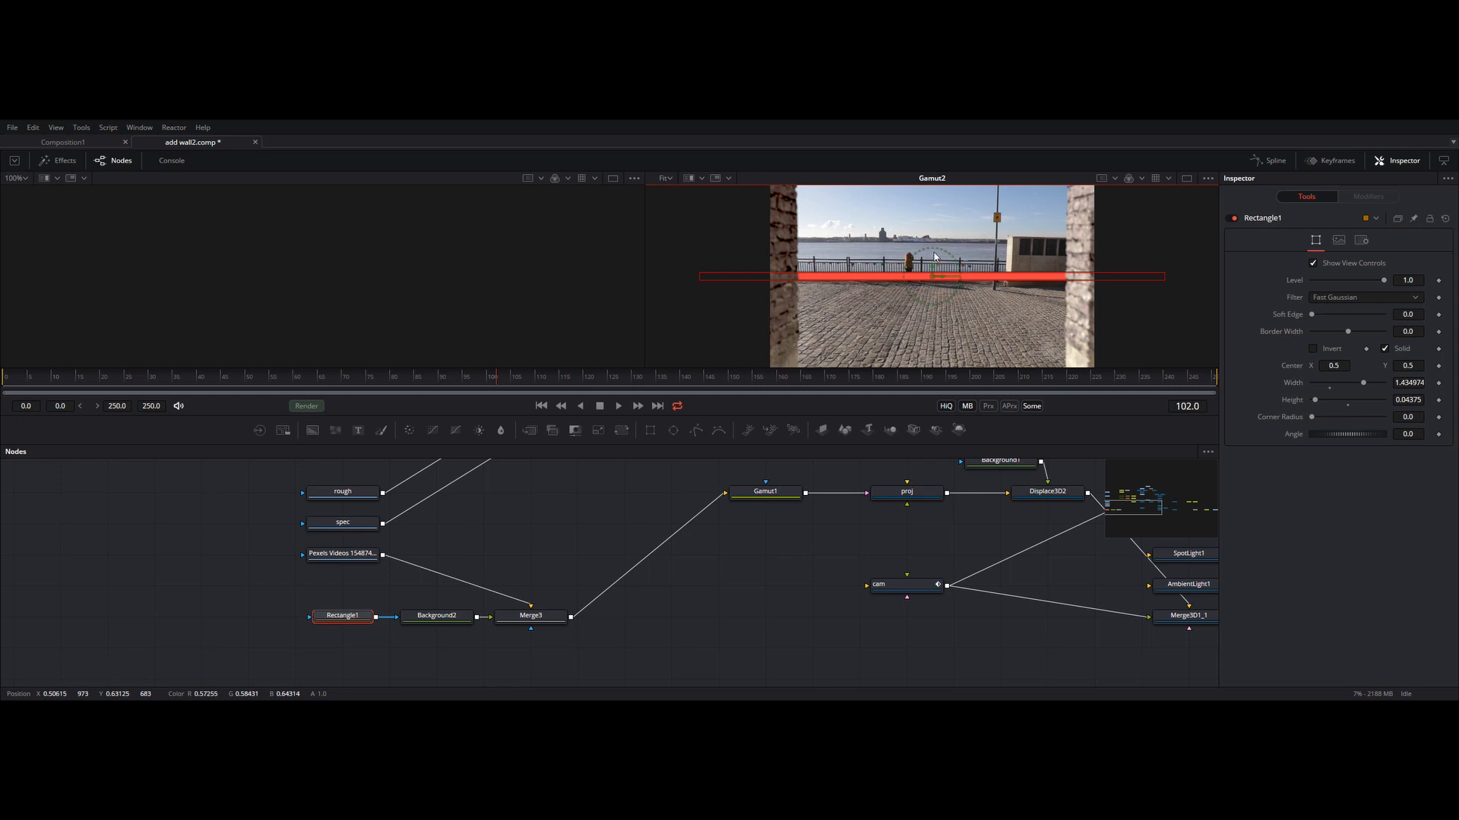
left_click_drag(934, 272, 934, 236)
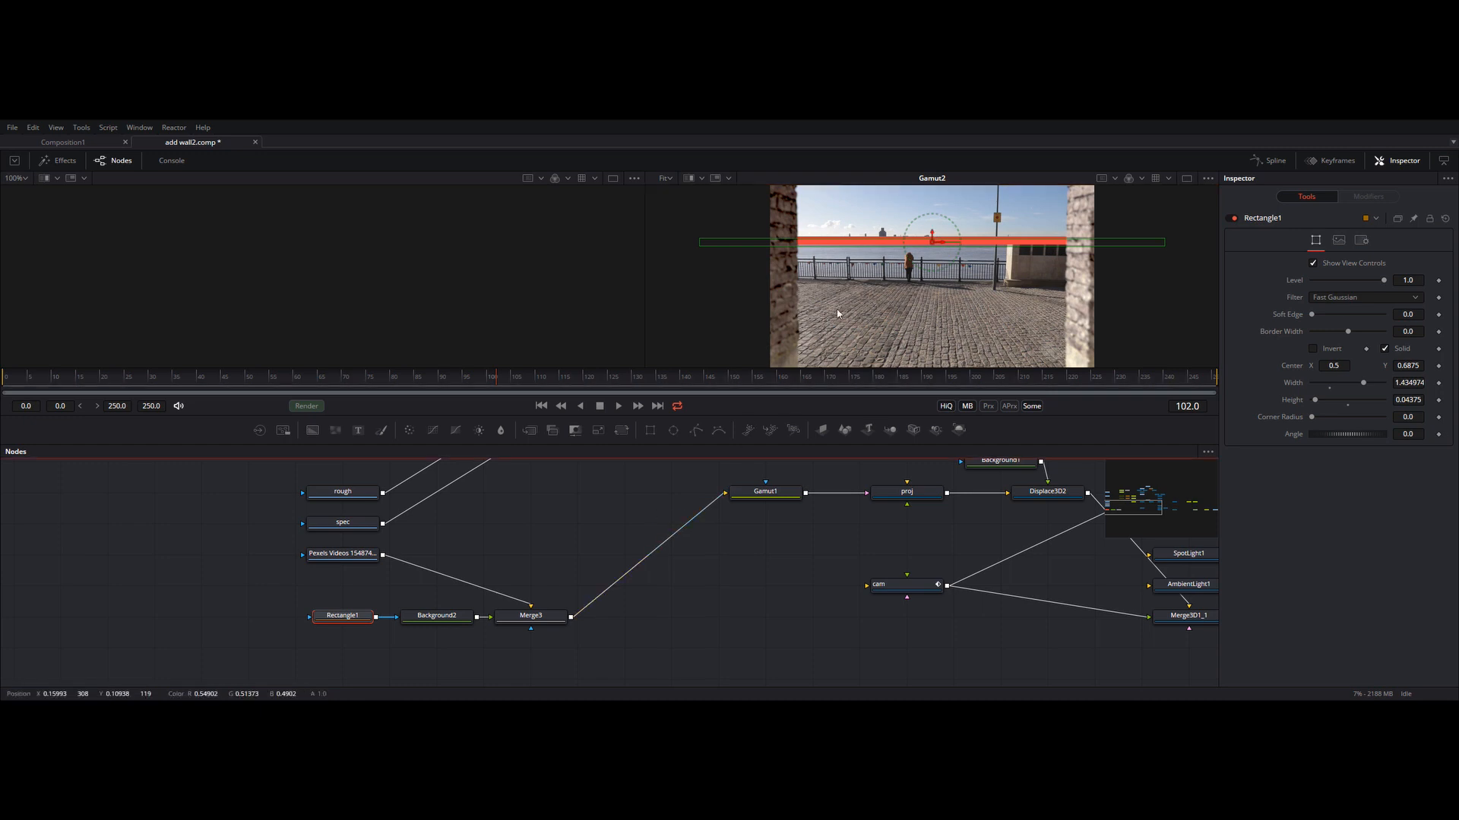
left_click(641, 510)
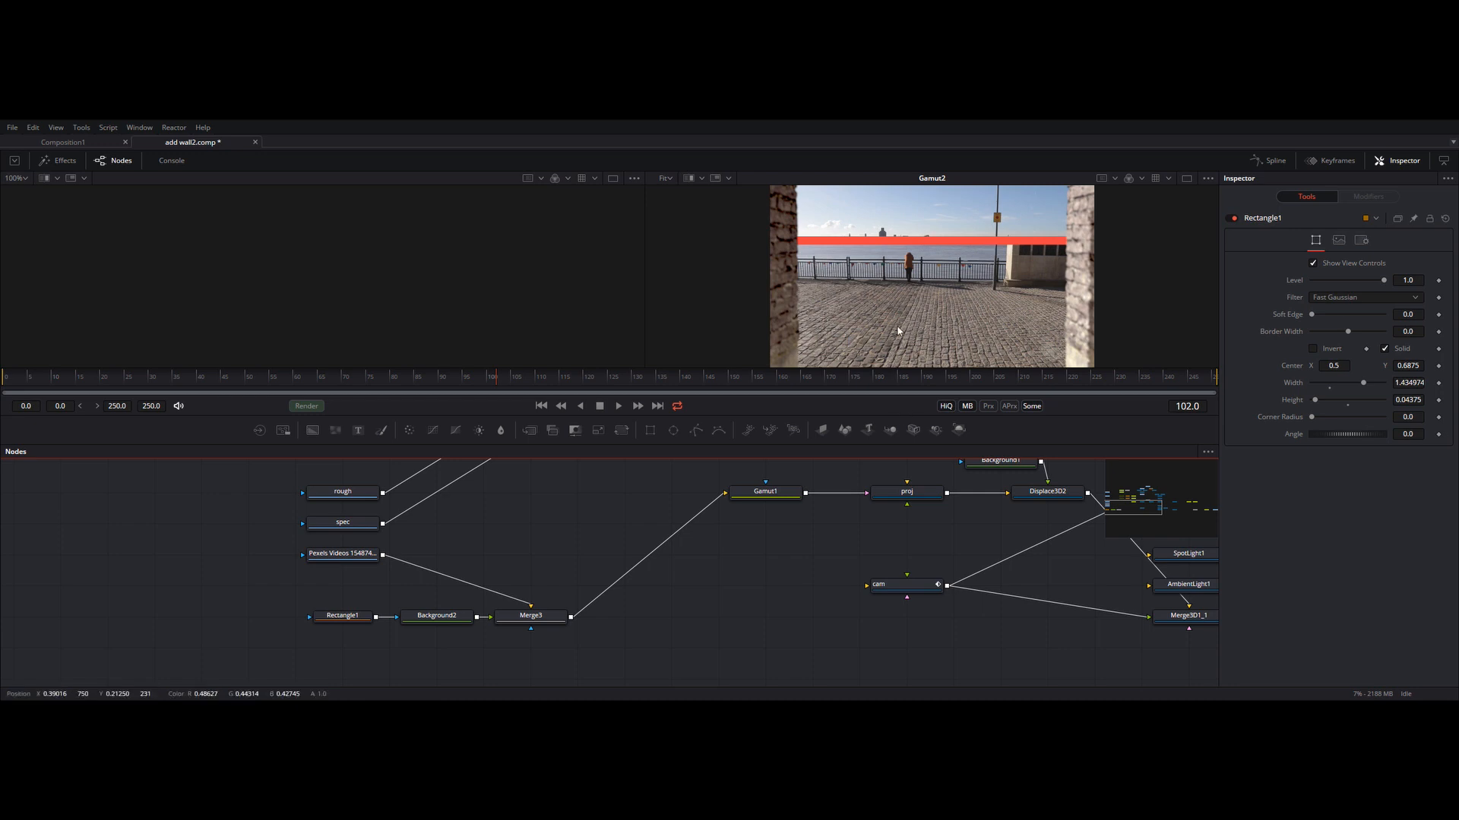
Step: Delete Rectangle1, Background2 and Merge3 from add wall2.comp and save the composition
left_click(352, 618)
left_click_drag(498, 632, 557, 642)
key("Delete")
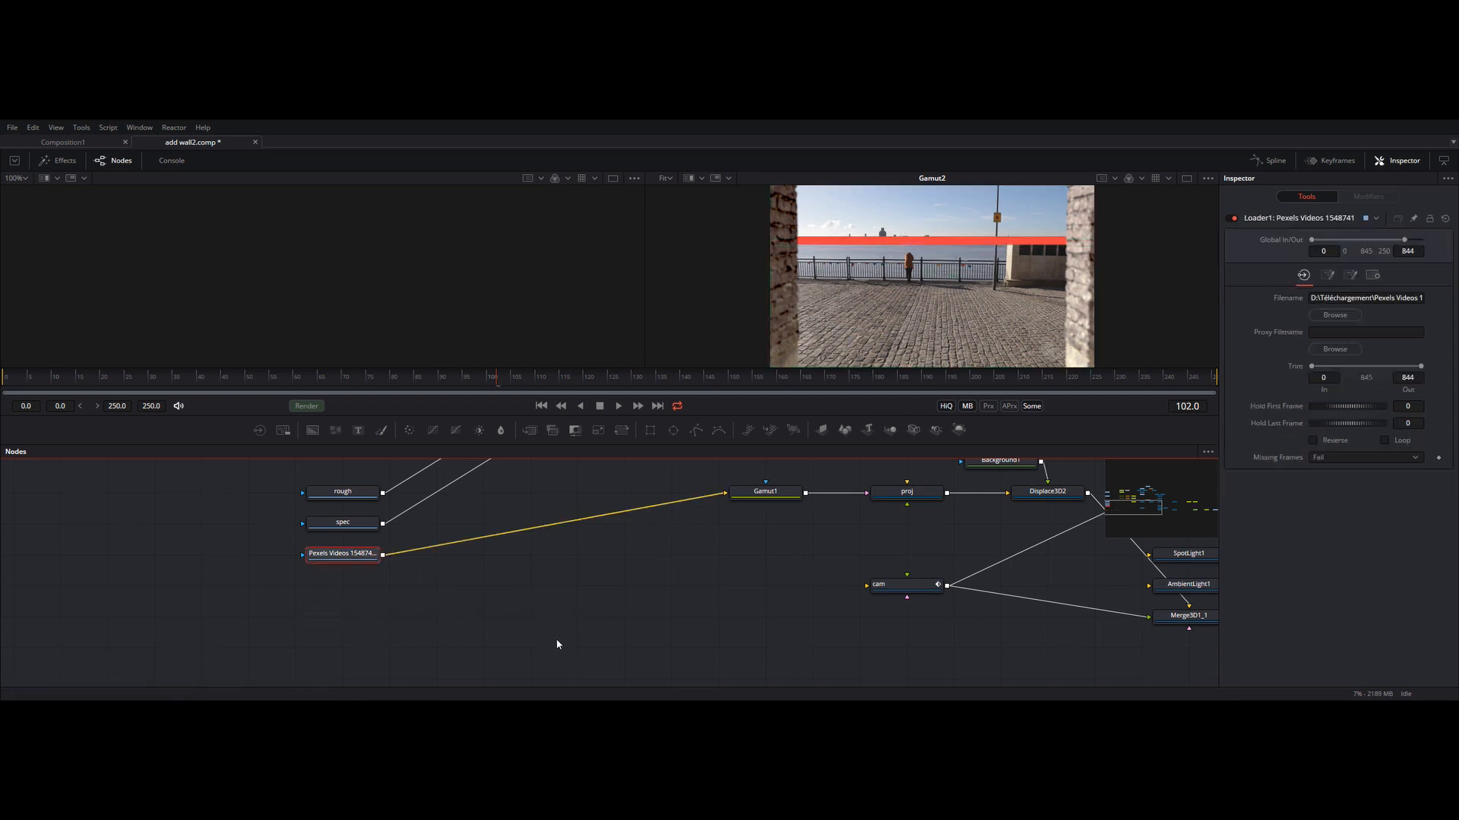
key("ctrl+s")
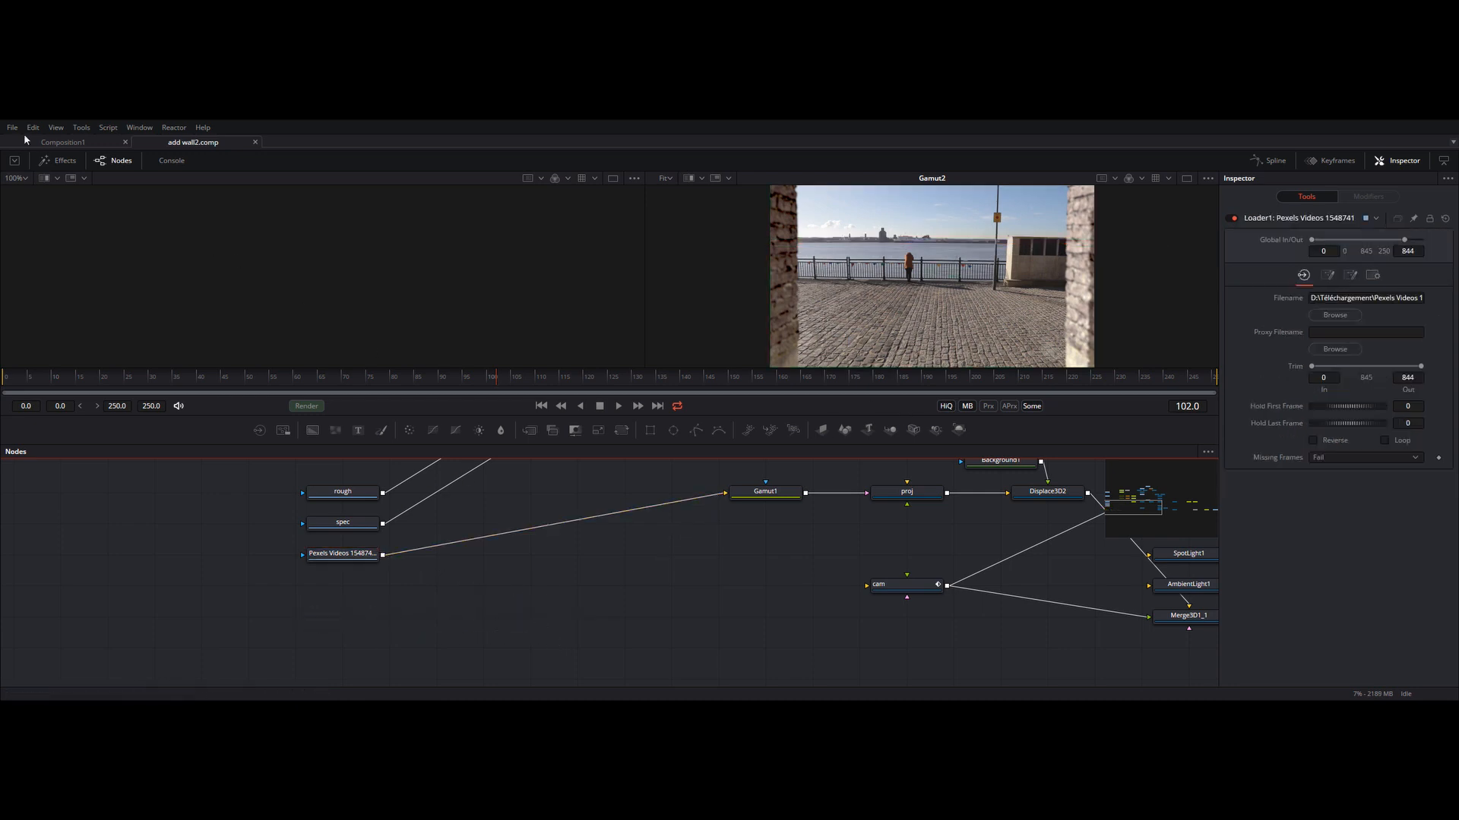
Step: Open perspective.comp from the recently used compositions
left_click(56, 128)
left_click(12, 128)
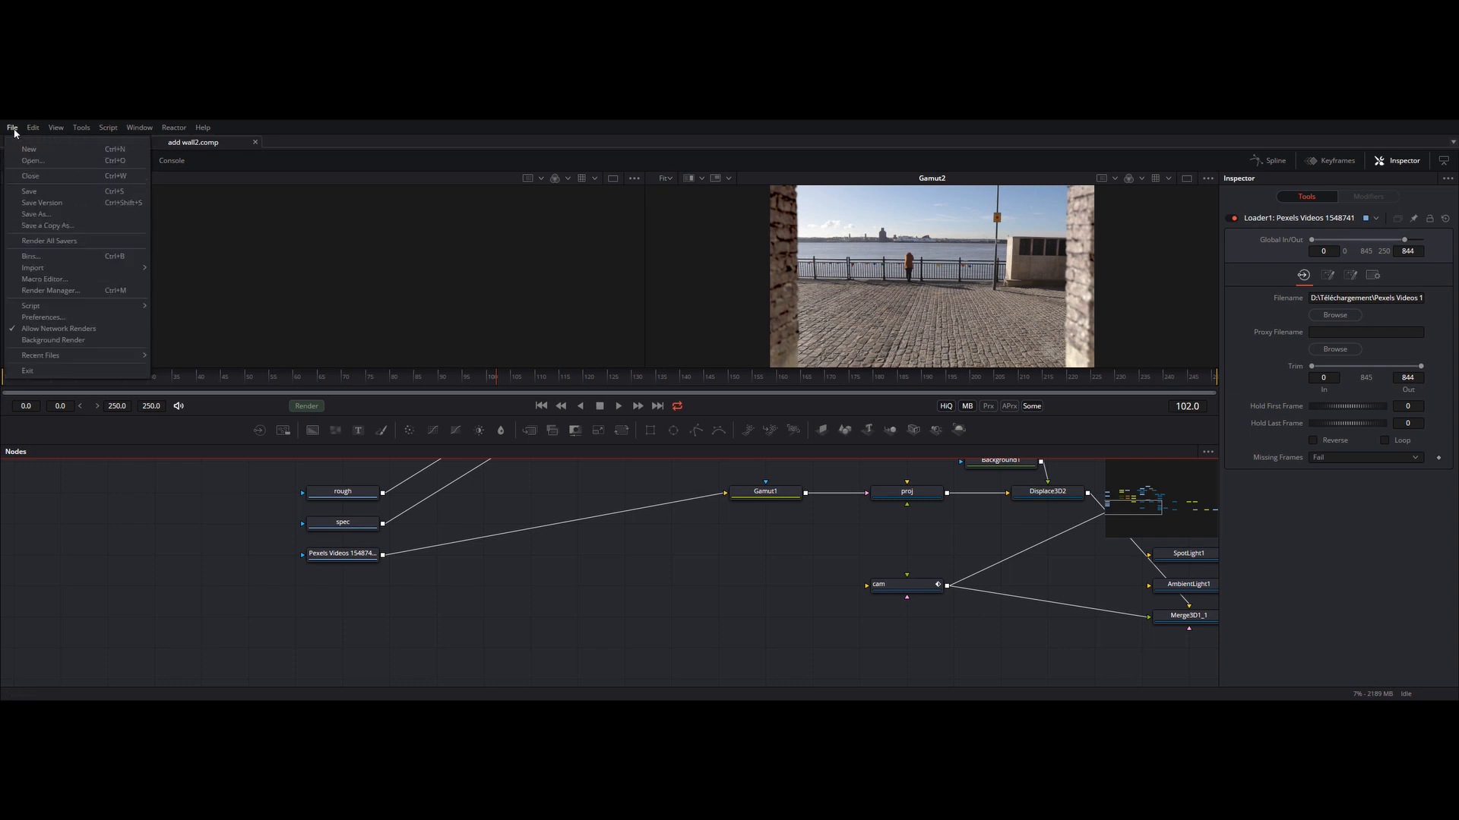
mouse_move(49, 357)
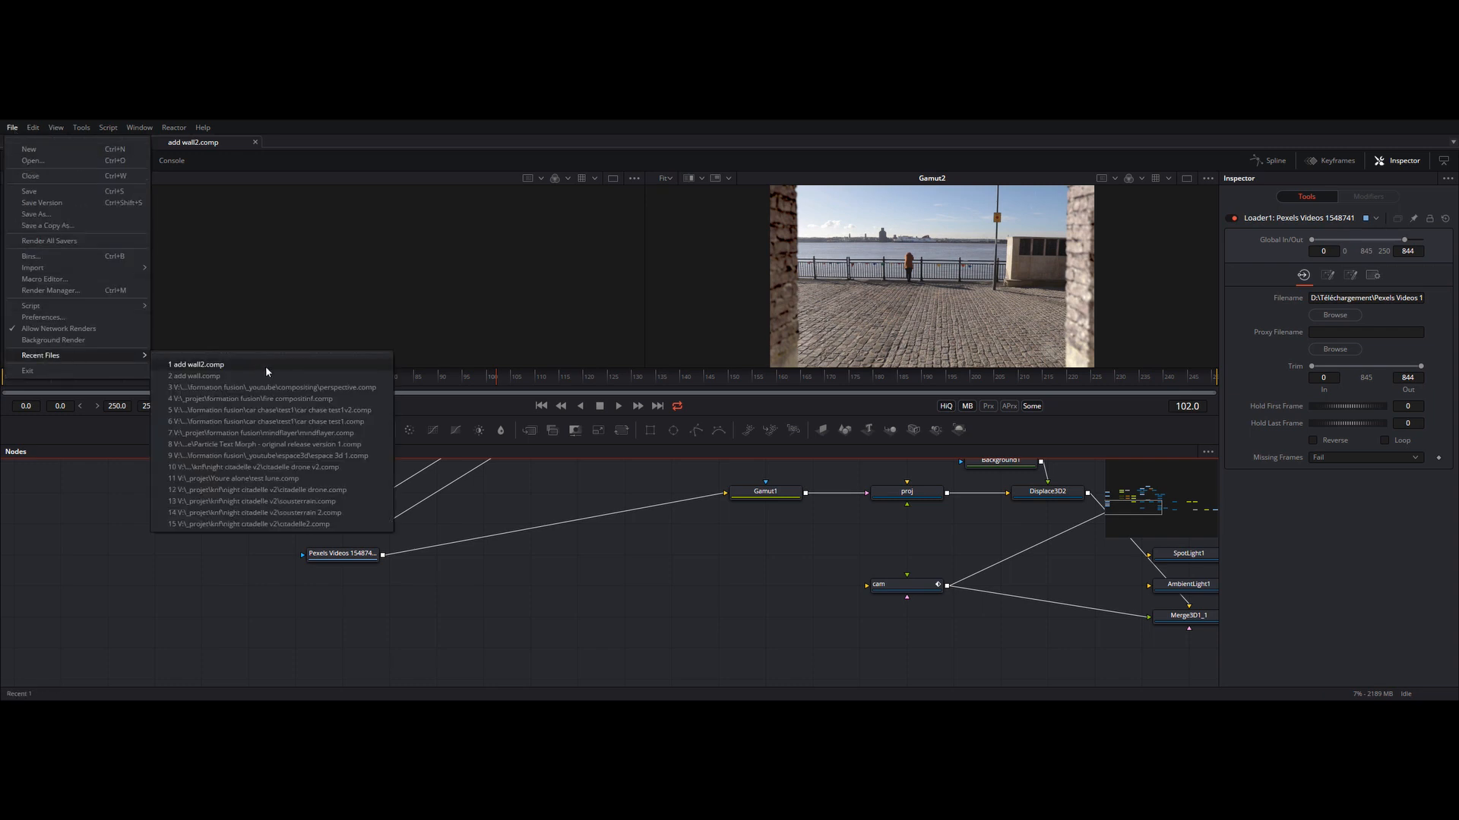
left_click(362, 376)
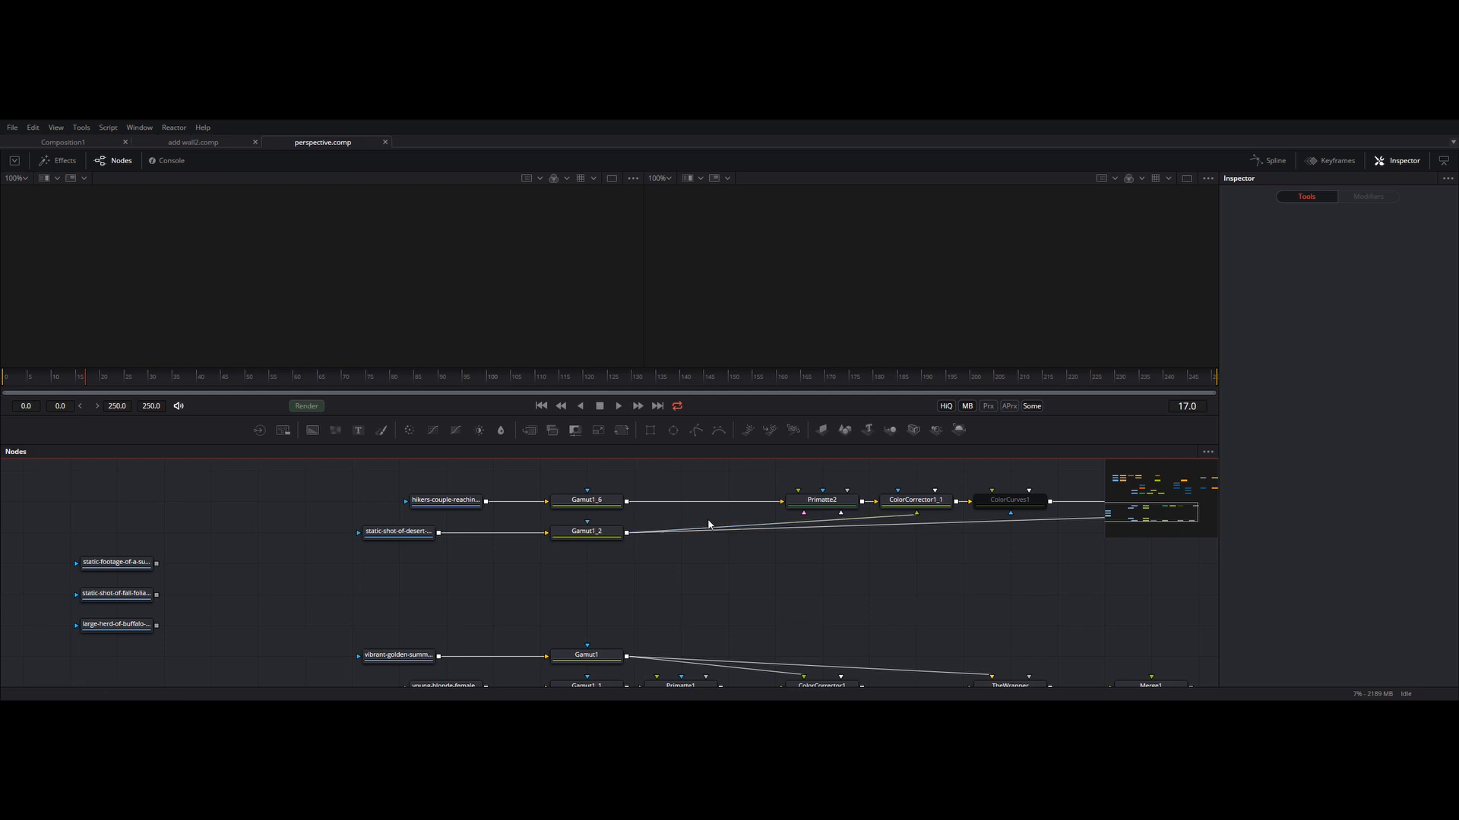
Step: View the wildflower sunset clip and the green-screen tent hiker clip beside TheWrapper composite
left_click_drag(720, 576, 541, 459)
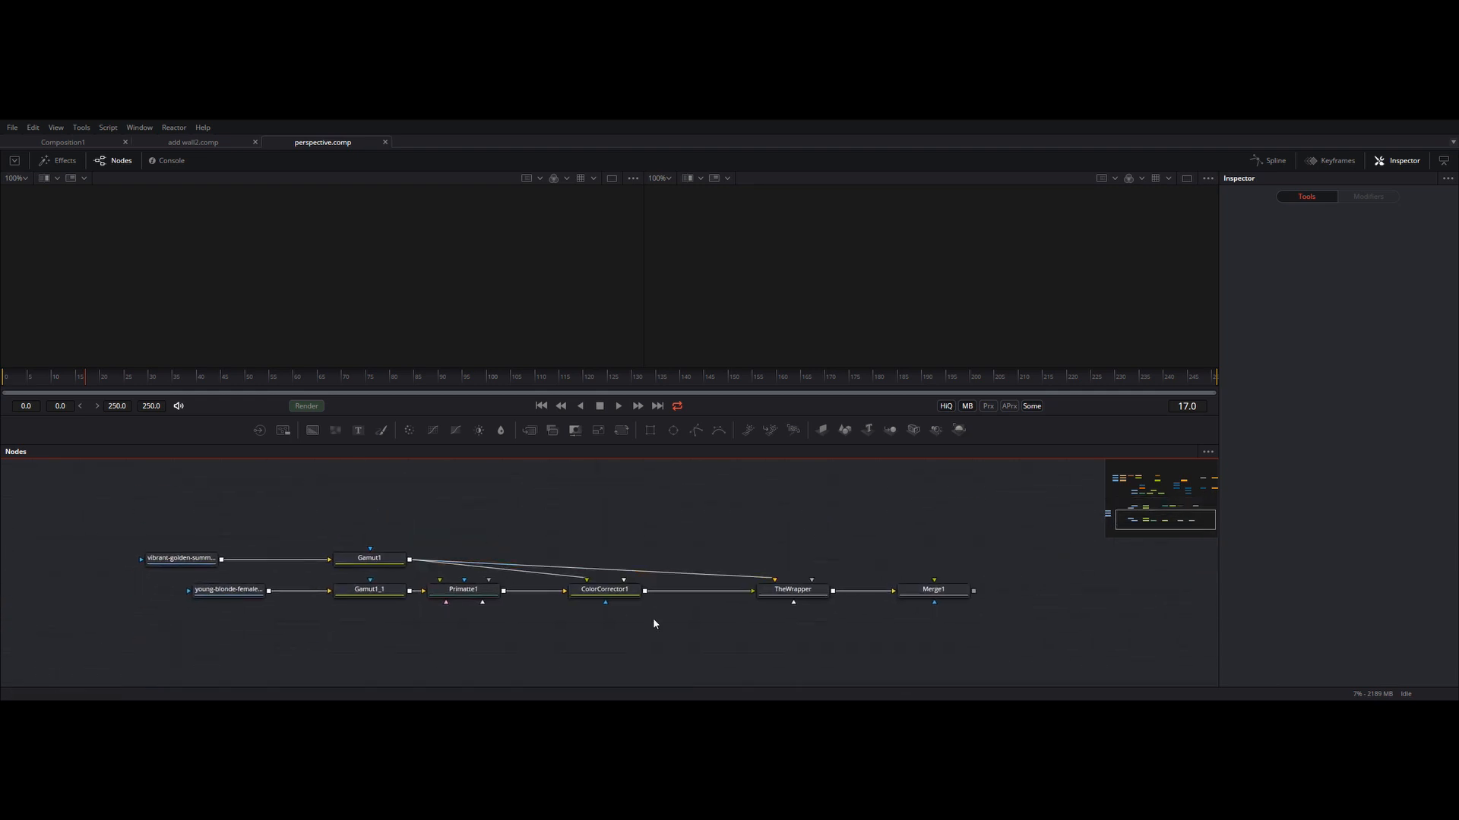
left_click_drag(656, 637, 672, 574)
scroll(672, 573, "down", 2)
left_click_drag(690, 503, 704, 545)
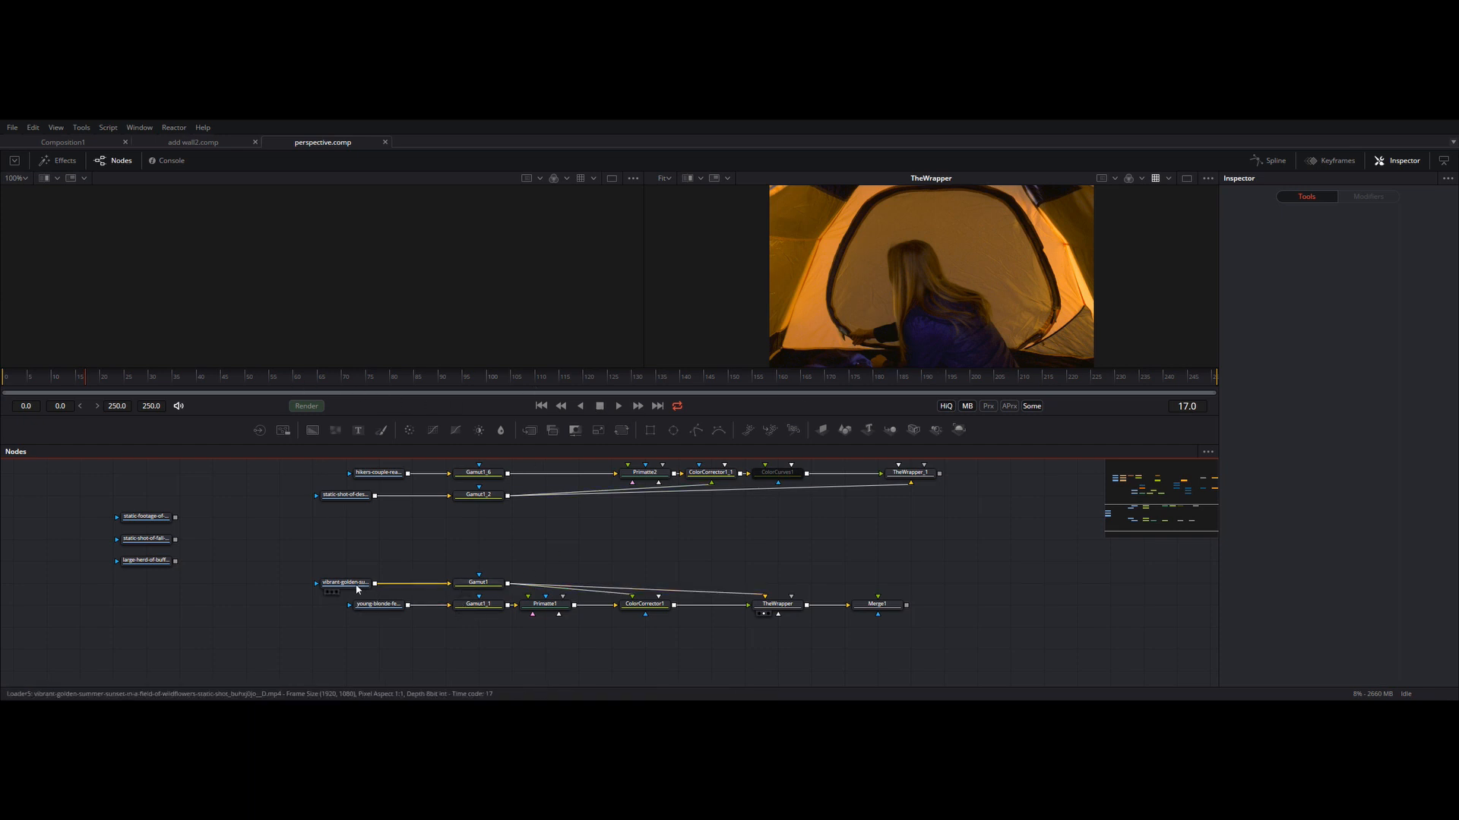
left_click_drag(357, 584, 353, 318)
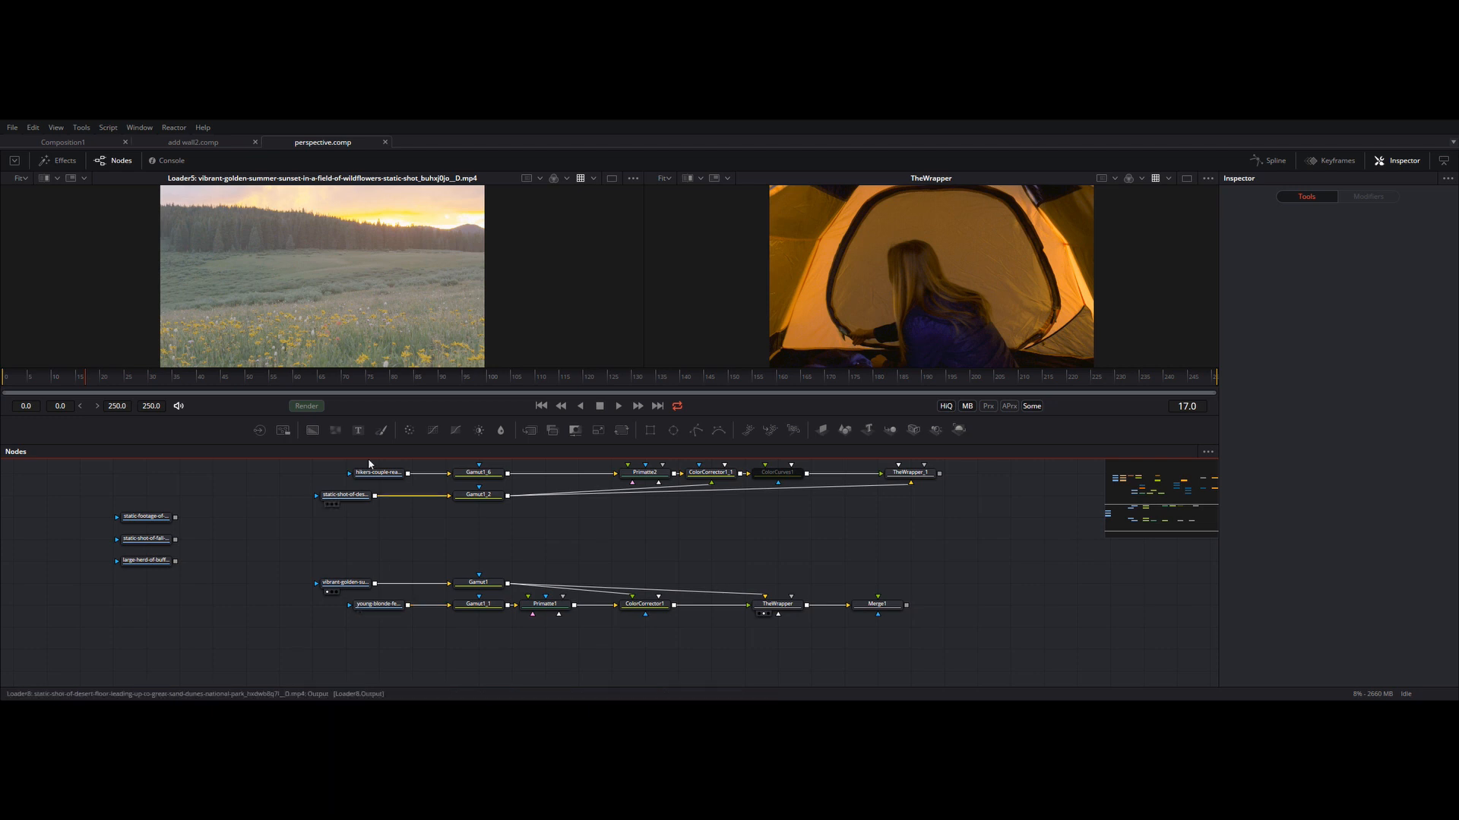
left_click_drag(379, 601, 413, 289)
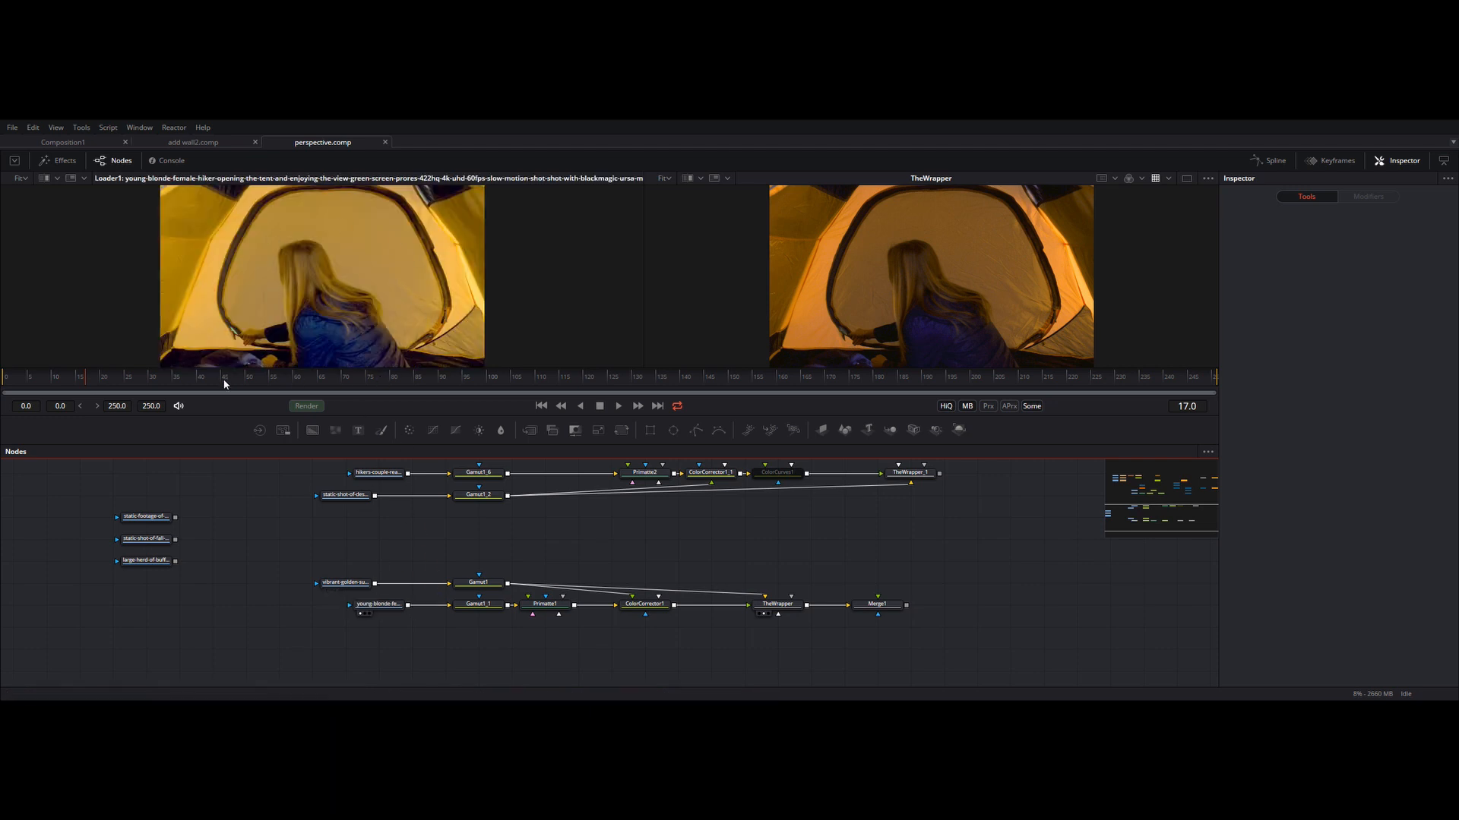
Step: Scrub to frame 102 and disable the LUT in the viewer showing the tent hiker clip
left_click_drag(225, 383, 583, 391)
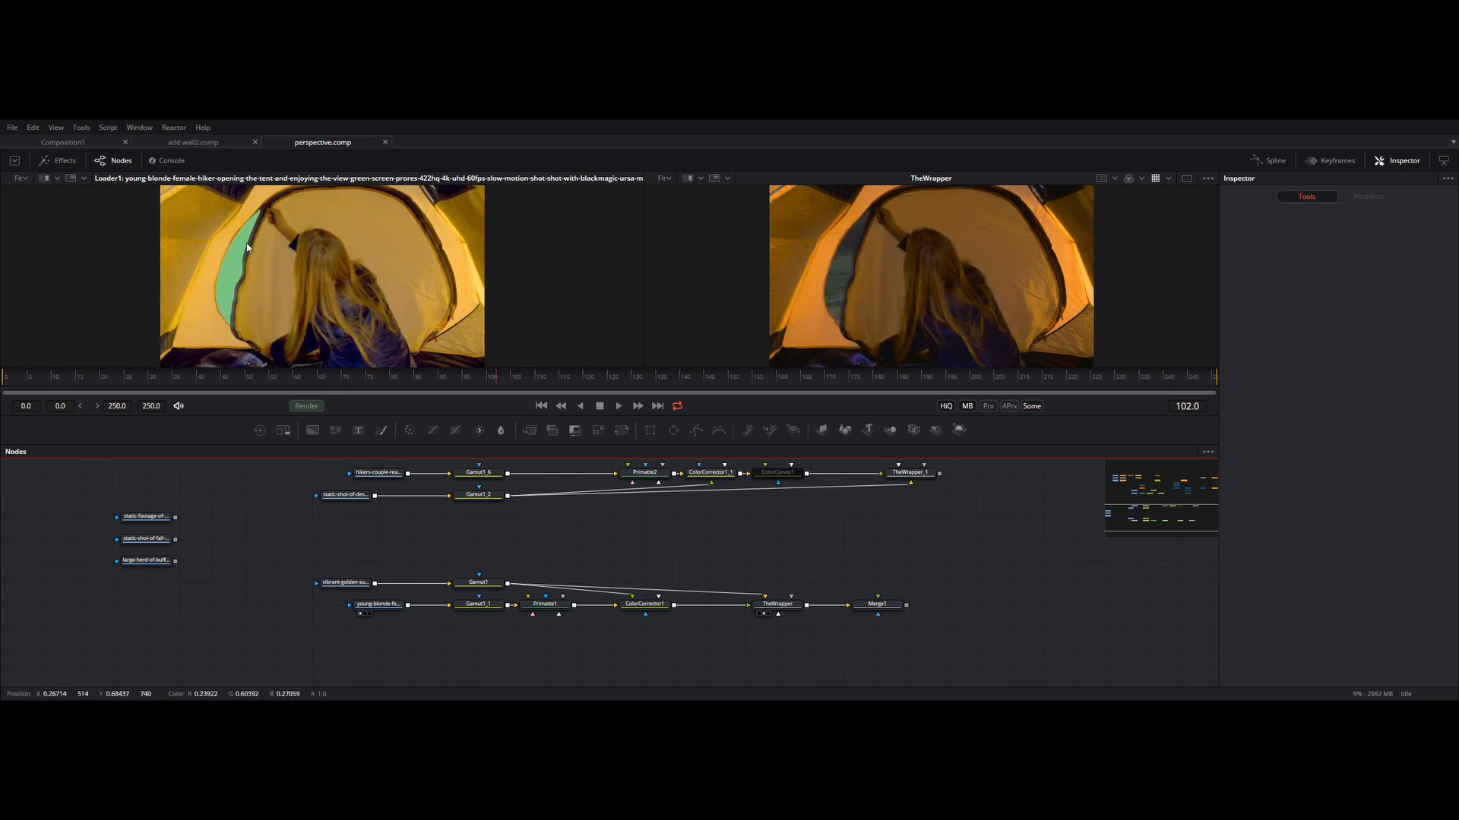
right_click(314, 286)
mouse_move(368, 384)
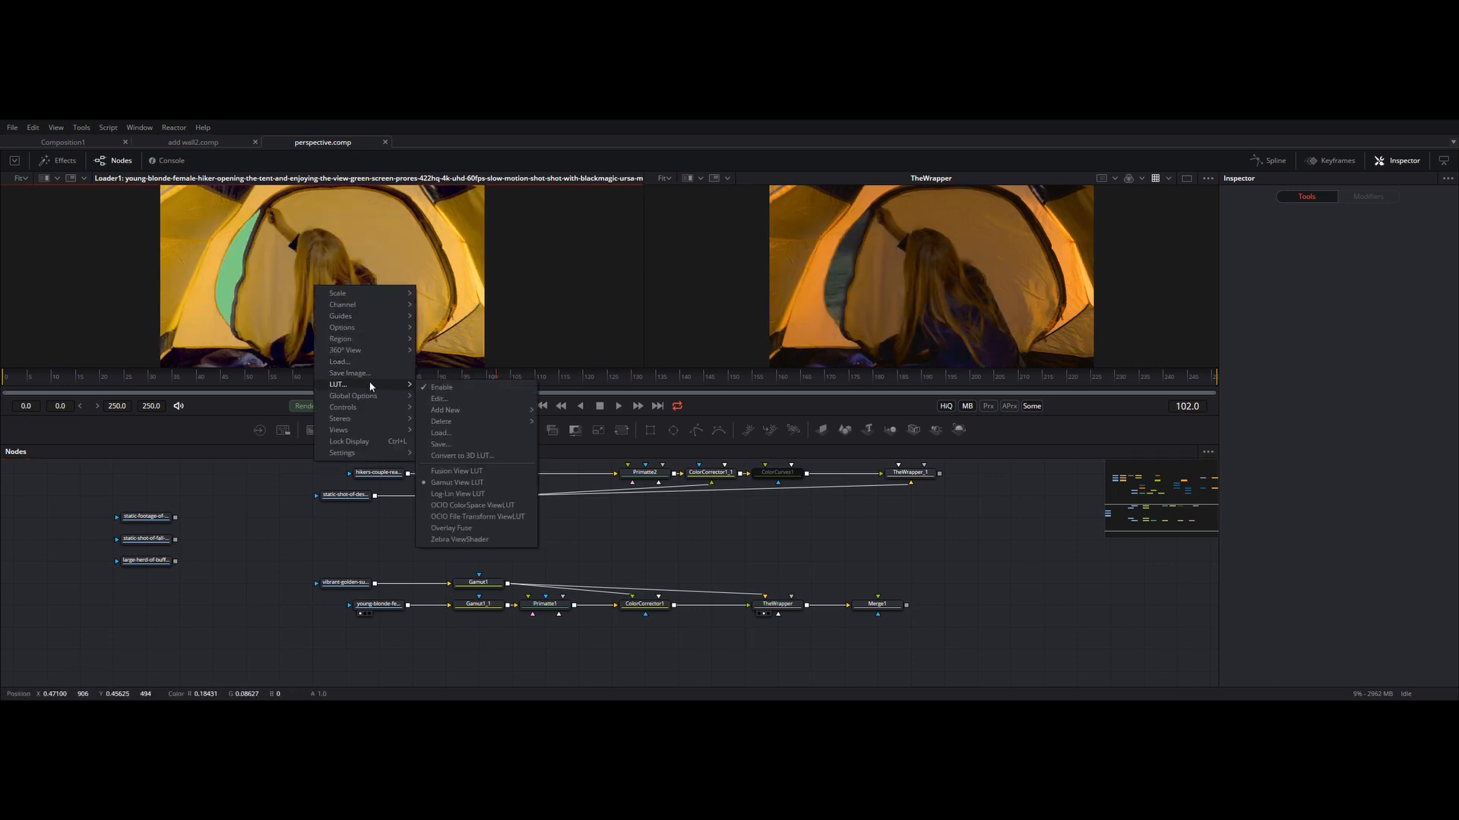
left_click(446, 388)
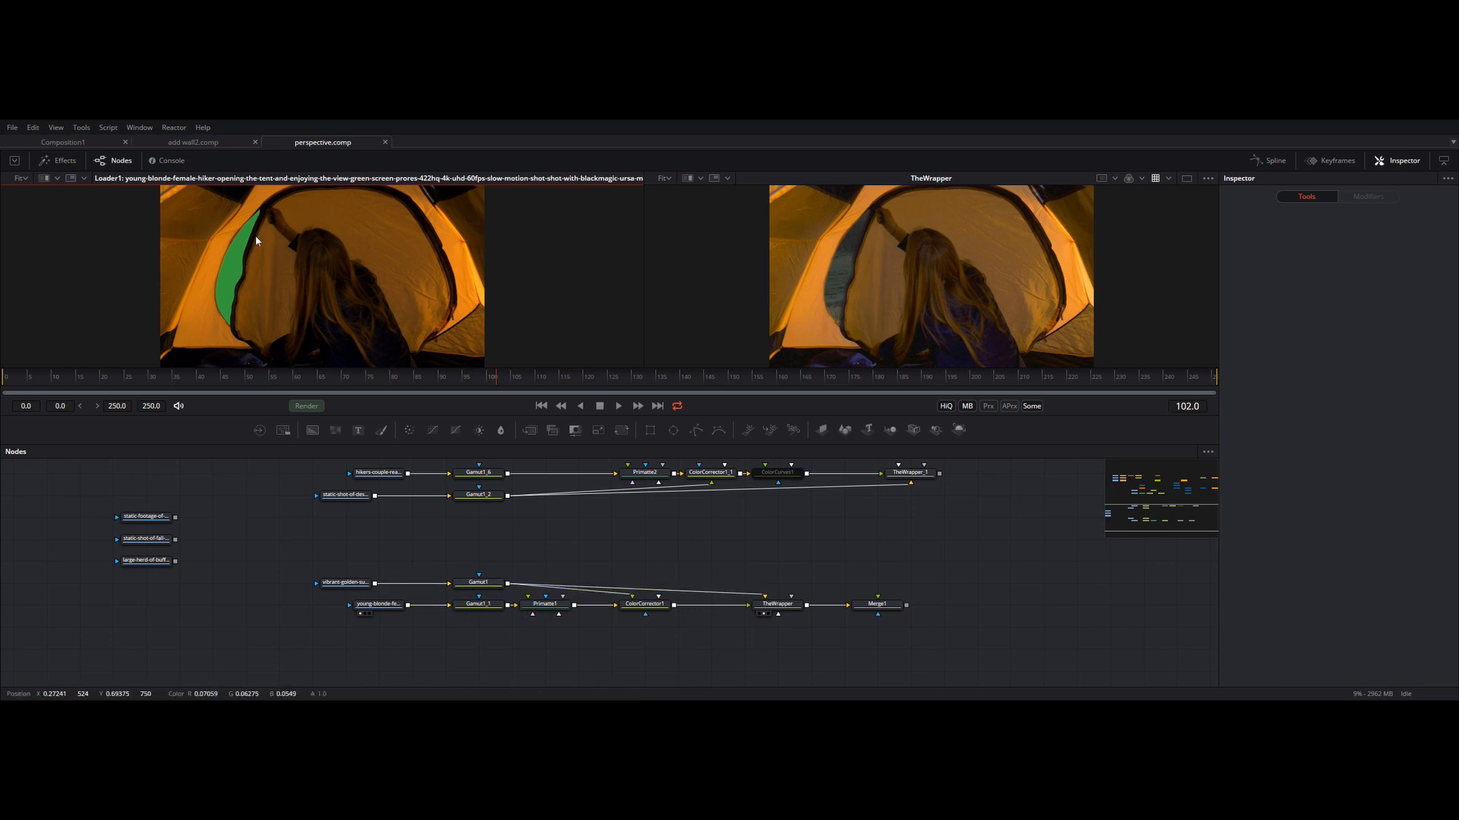
left_click(786, 604)
left_click(805, 575)
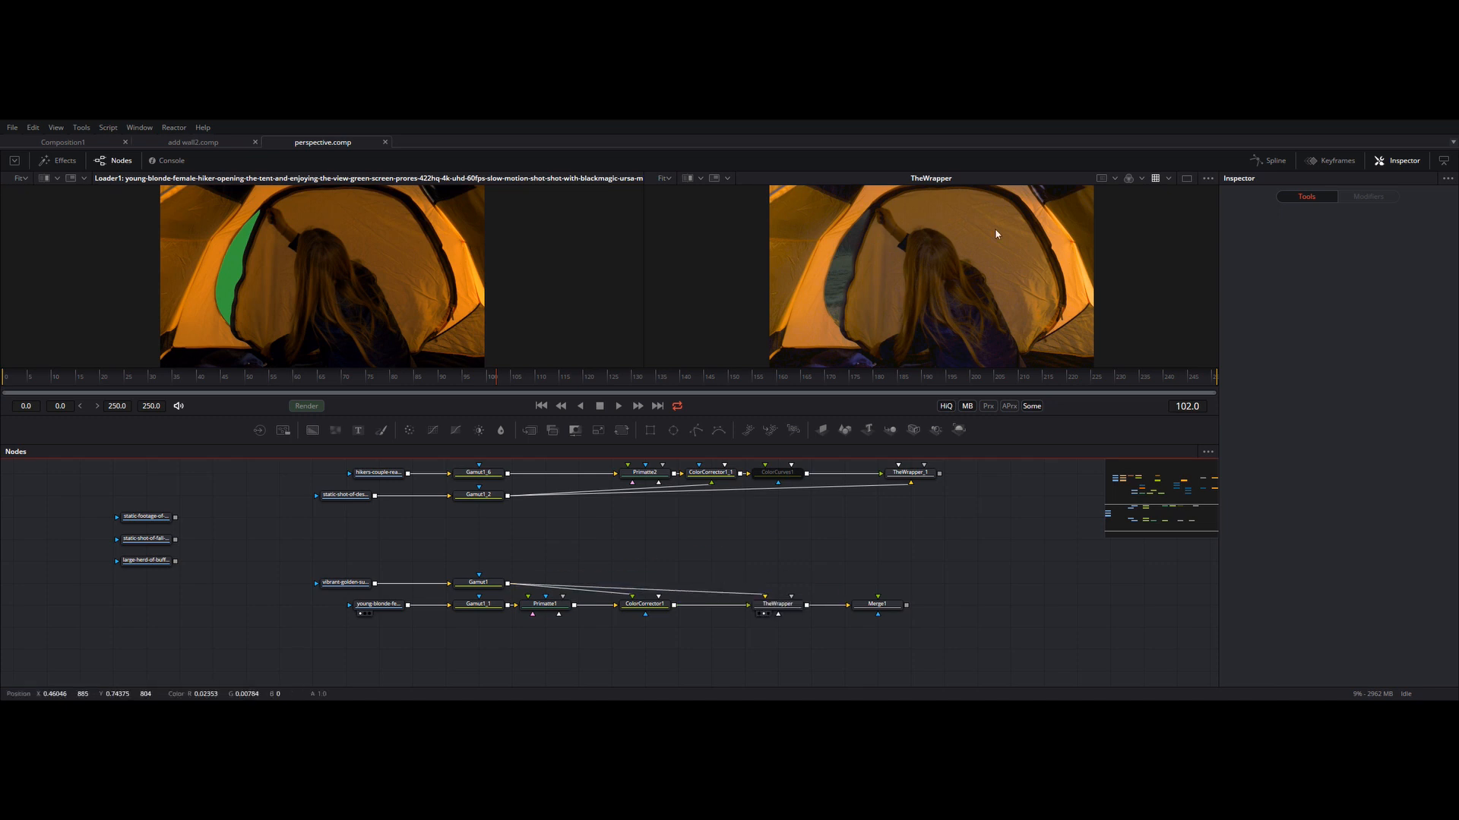
Step: Align the tent hiker loader beneath the wildflower sunset loader and scrub the comparison to frame 186
left_click(554, 391)
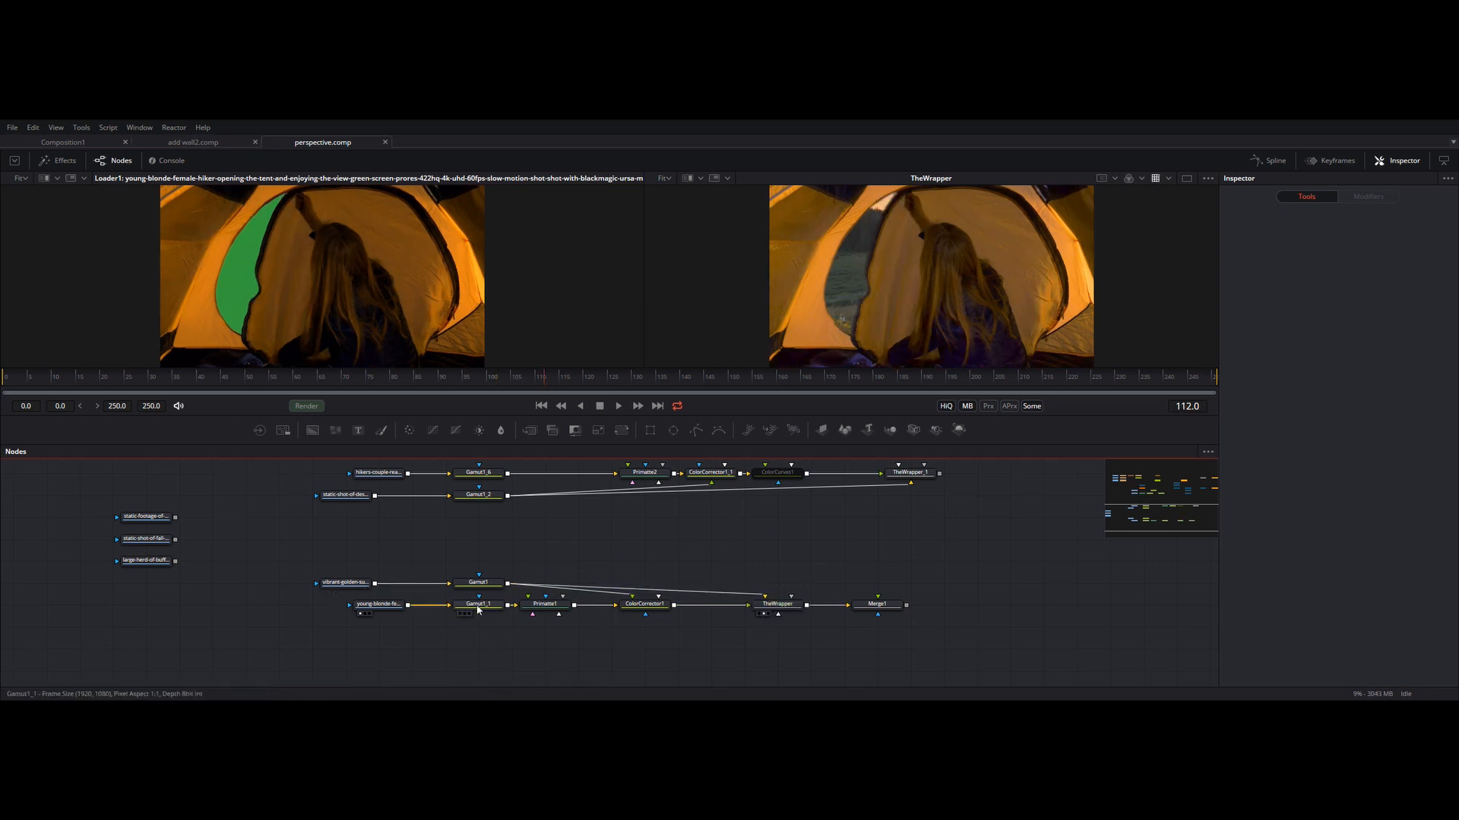
left_click_drag(378, 605, 345, 604)
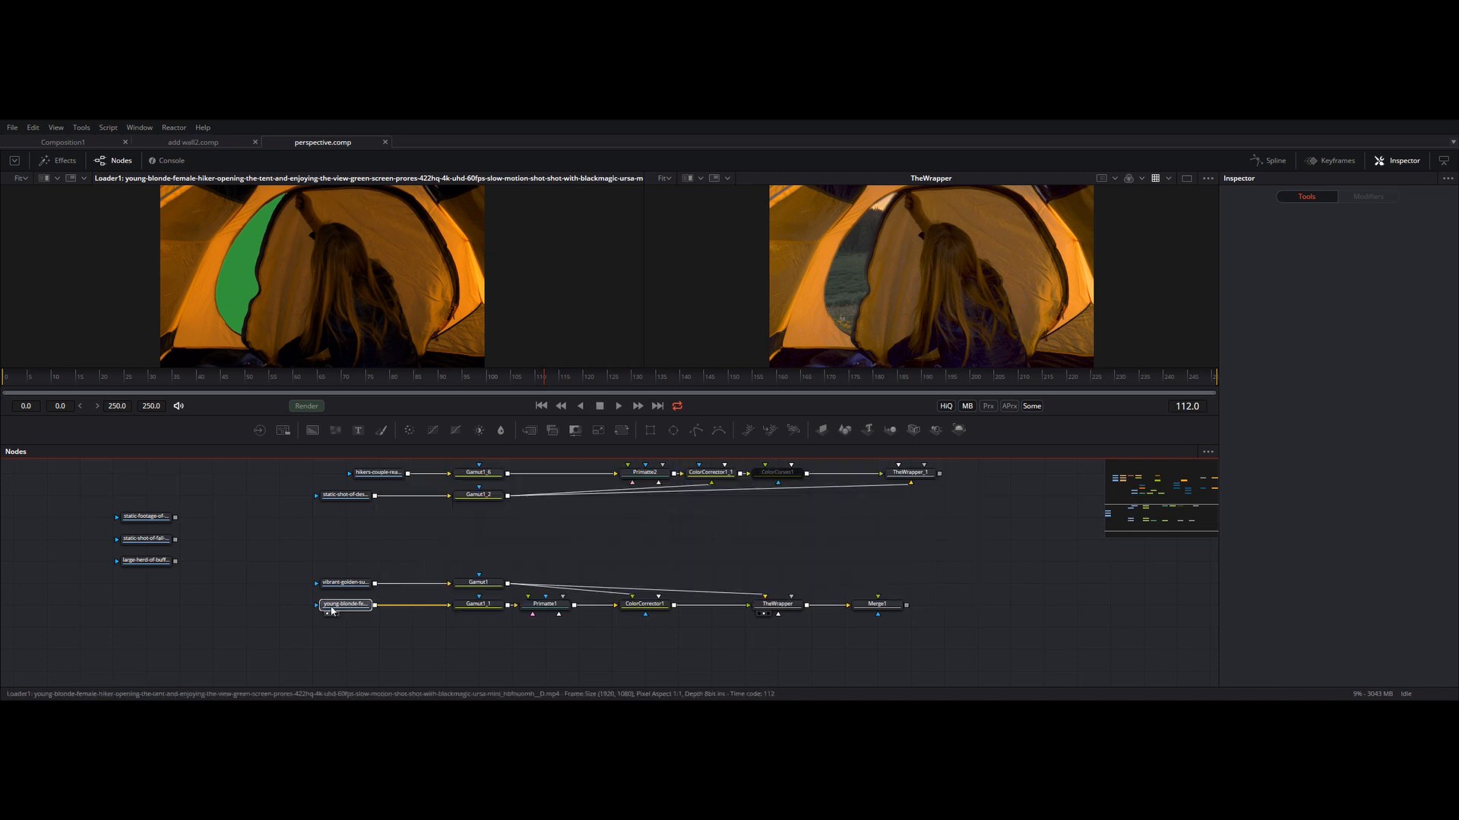
left_click_drag(673, 381, 905, 381)
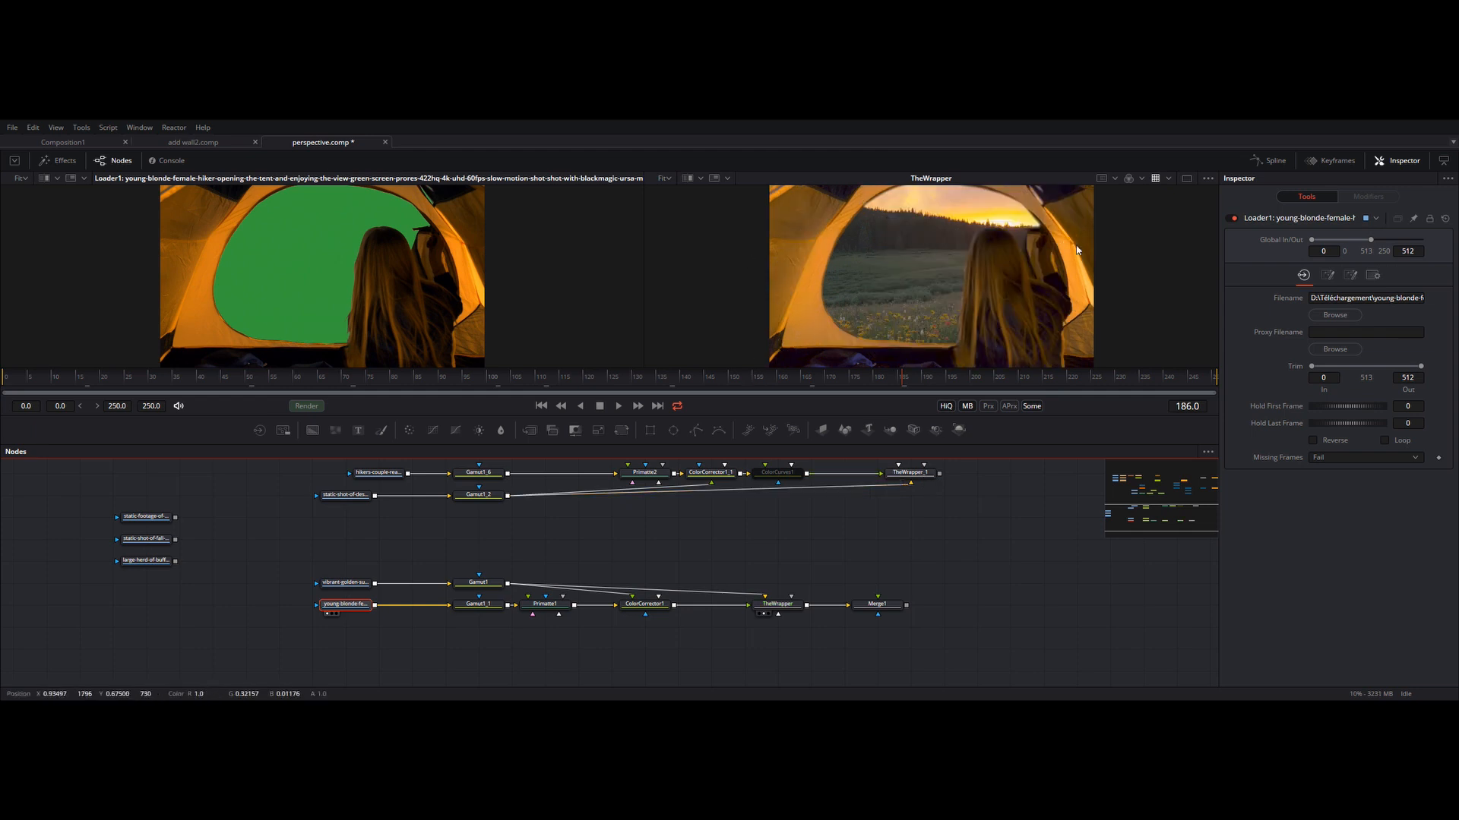
Step: View the Rila mountain lakes clip, try it as Gamut1's input, and reconnect the wildflower sunset clip to Gamut1
left_click_drag(151, 524, 266, 272)
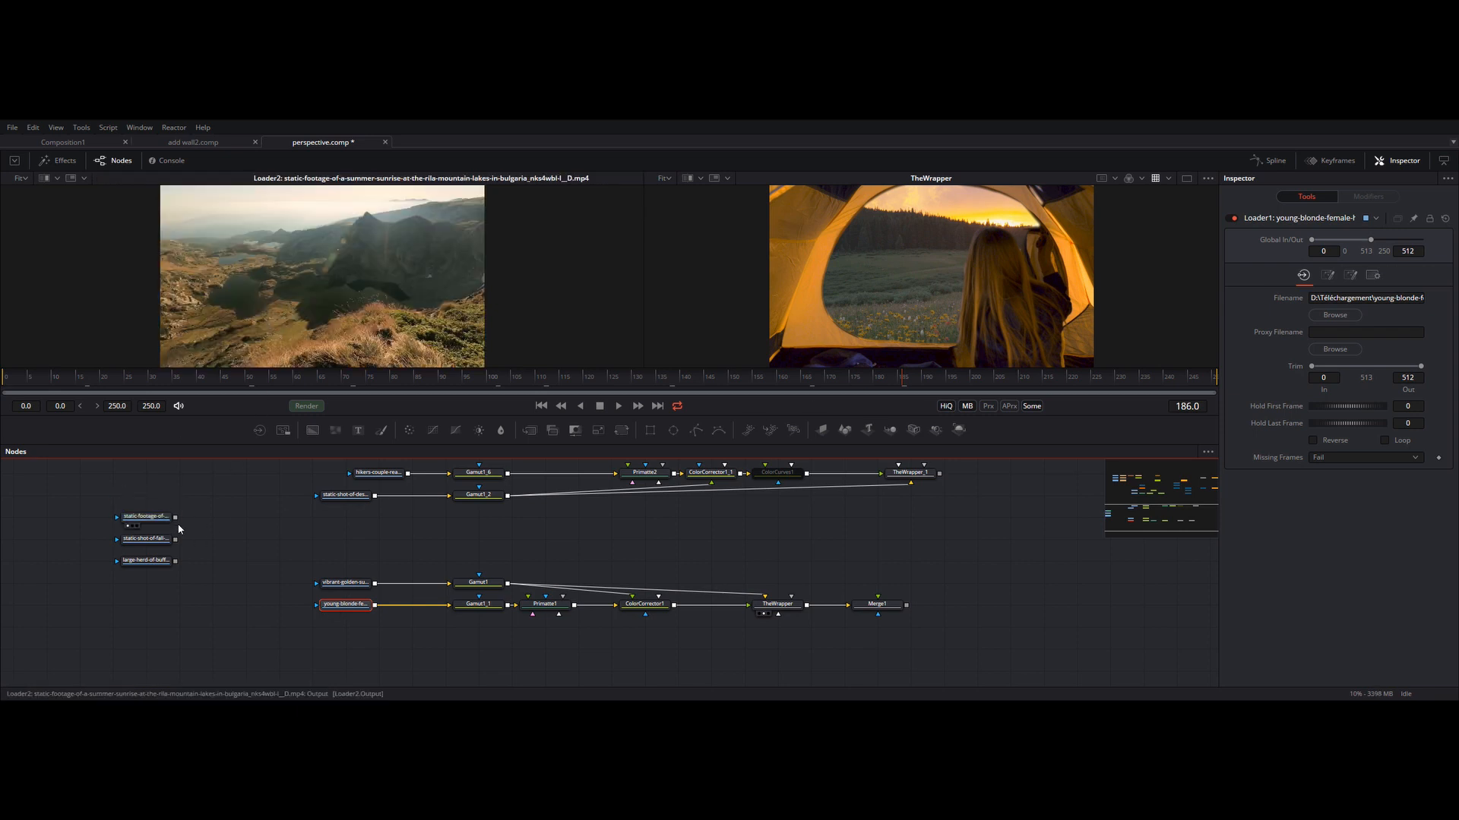
left_click_drag(175, 517, 452, 585)
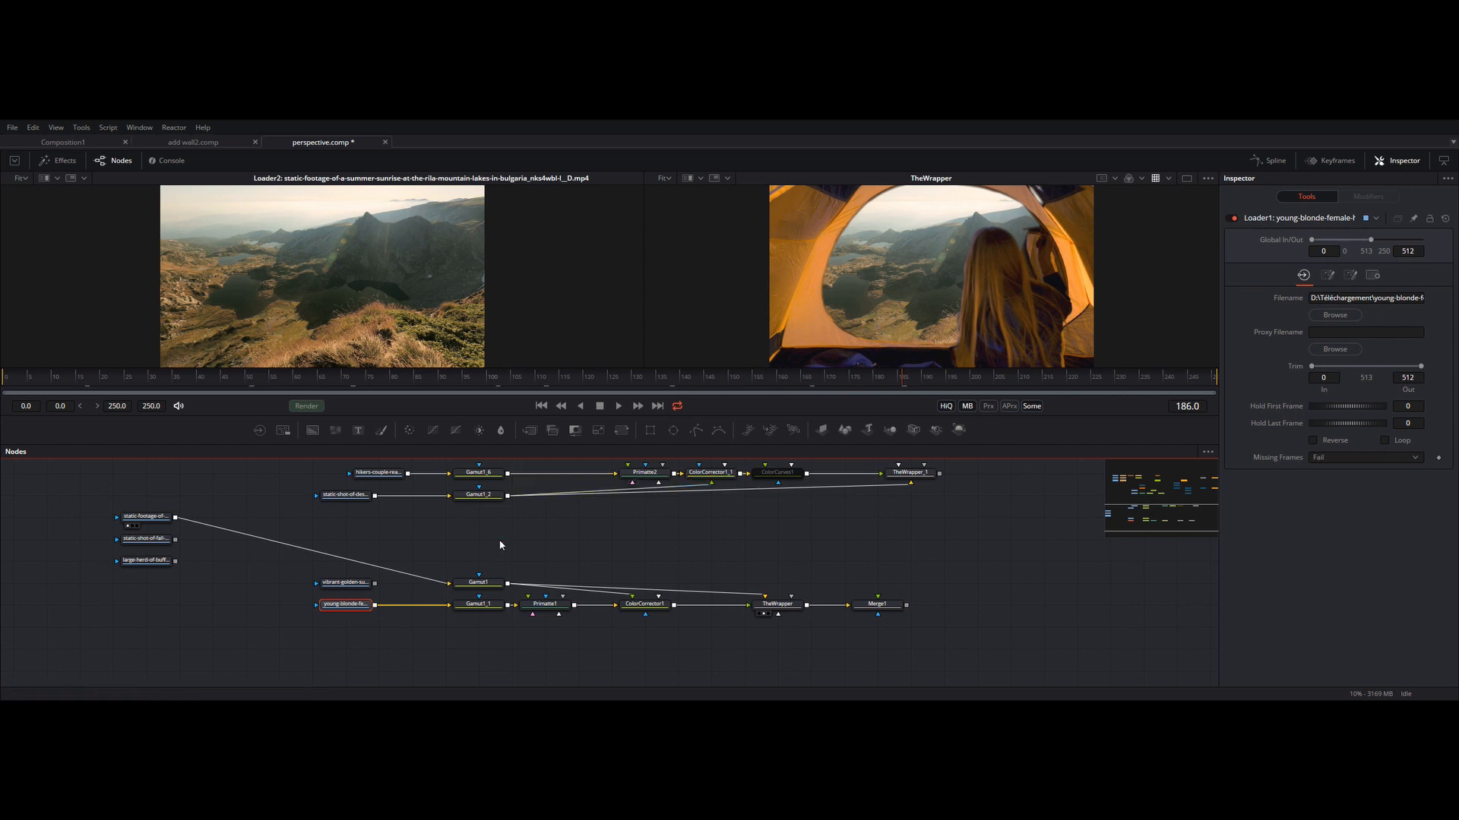
left_click_drag(375, 582, 454, 582)
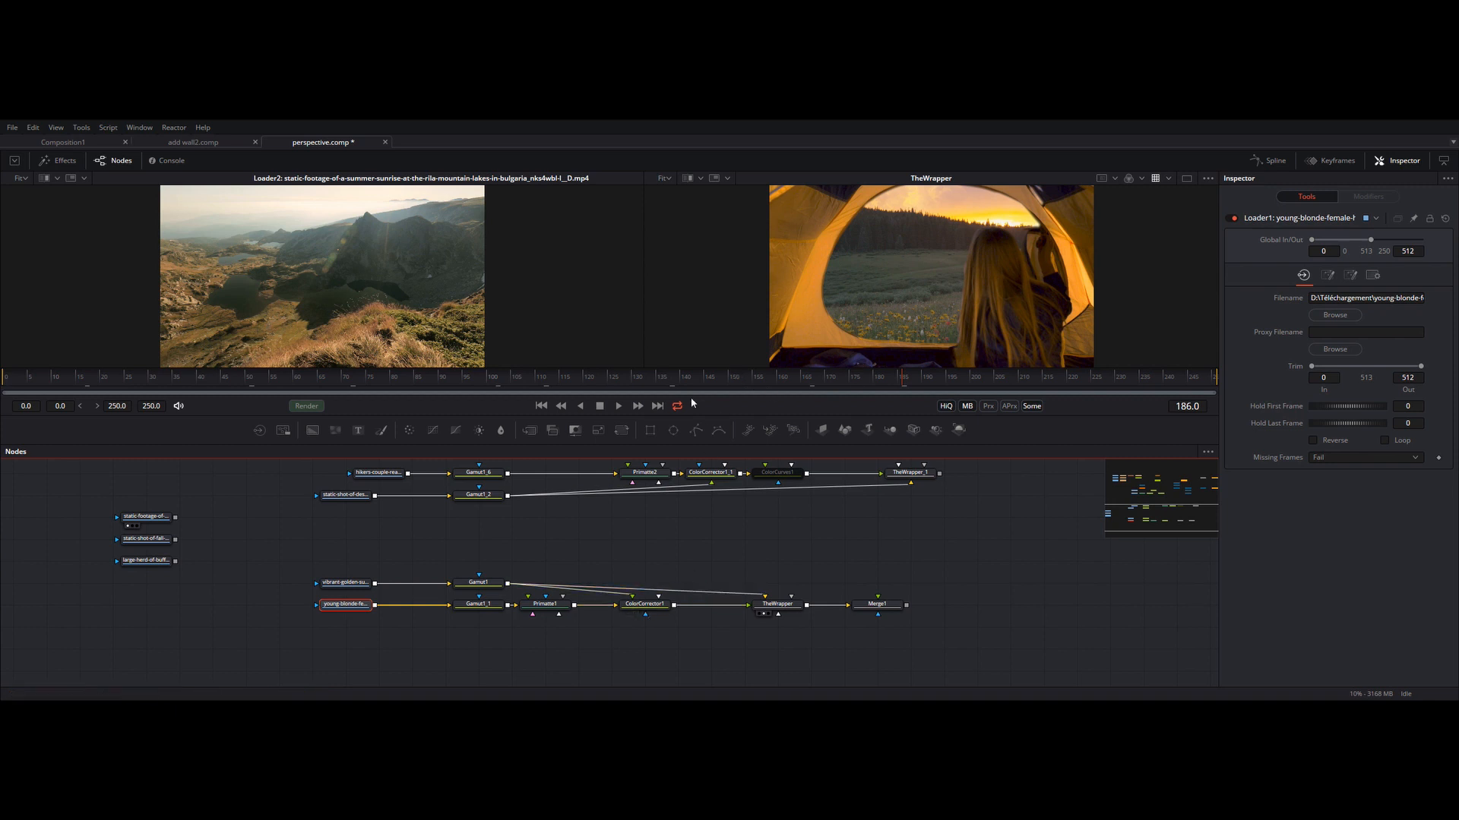
Step: Scrub the tent composite from frame 114 to 225 to examine how the wildflower background fits the shot
mouse_move(538, 382)
left_mouse_down()
mouse_move(512, 379)
mouse_move(554, 379)
left_mouse_up()
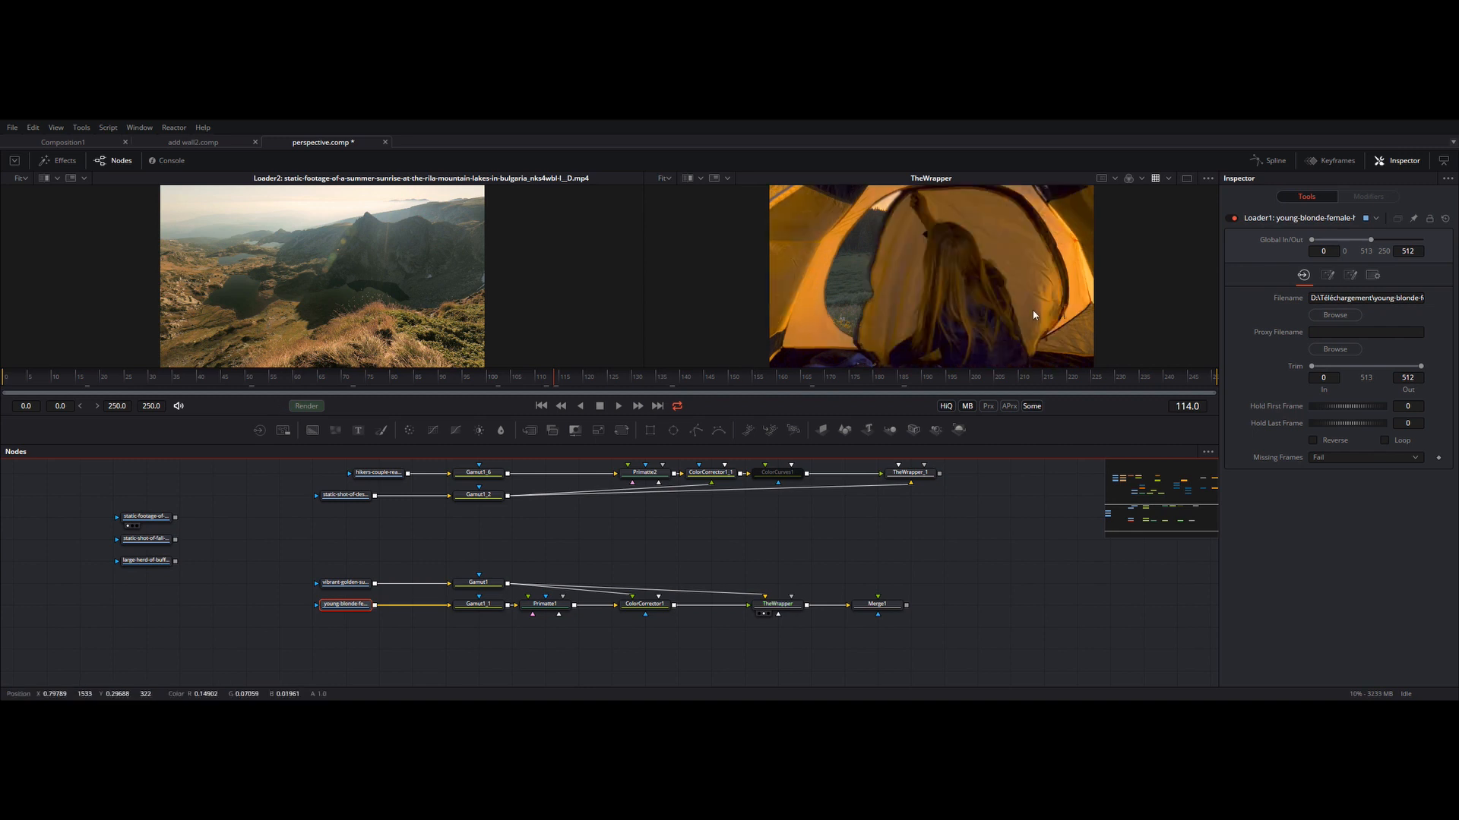
left_click_drag(813, 376, 951, 376)
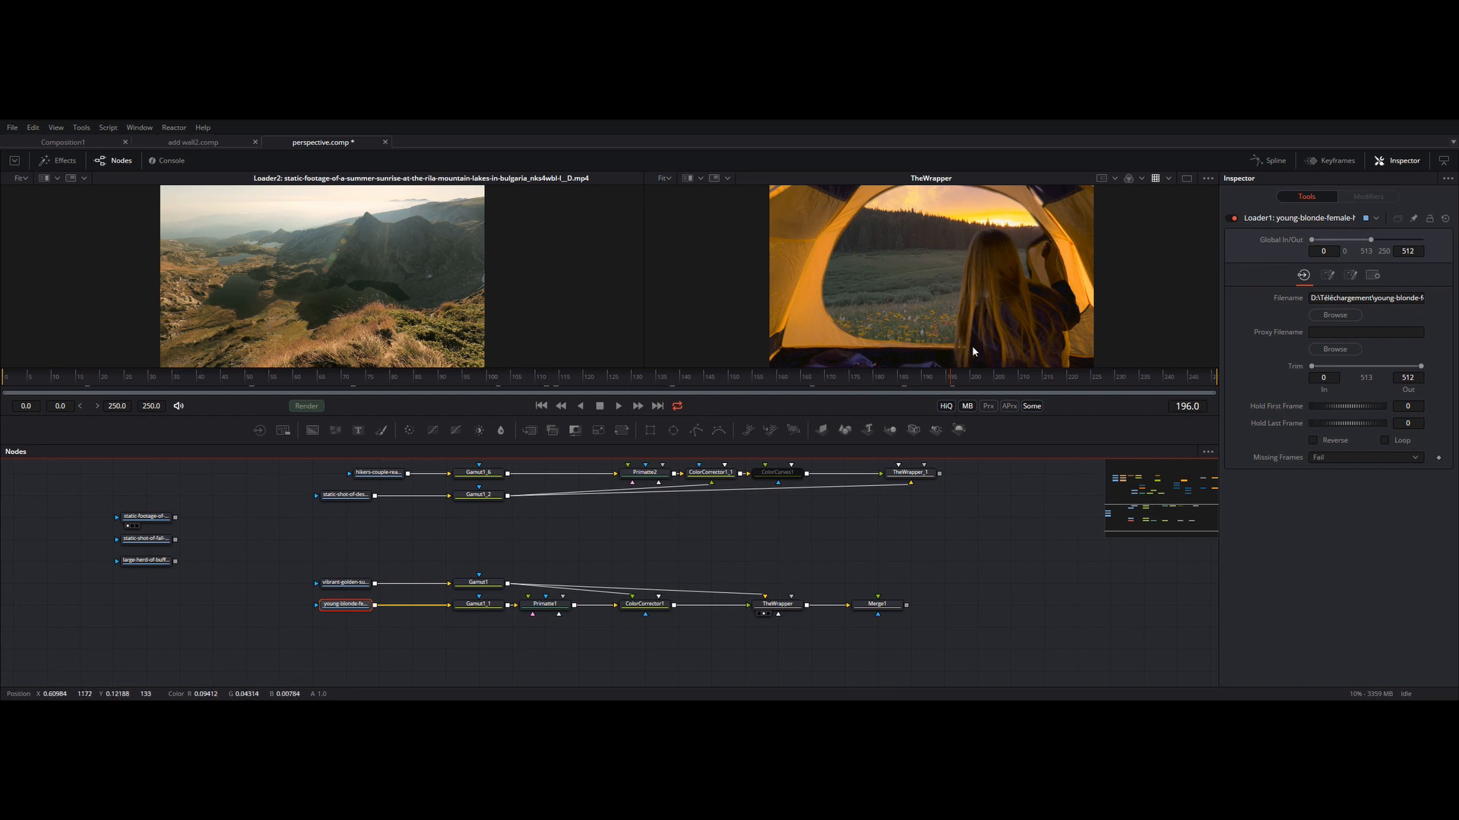
left_click(999, 375)
left_click(1092, 376)
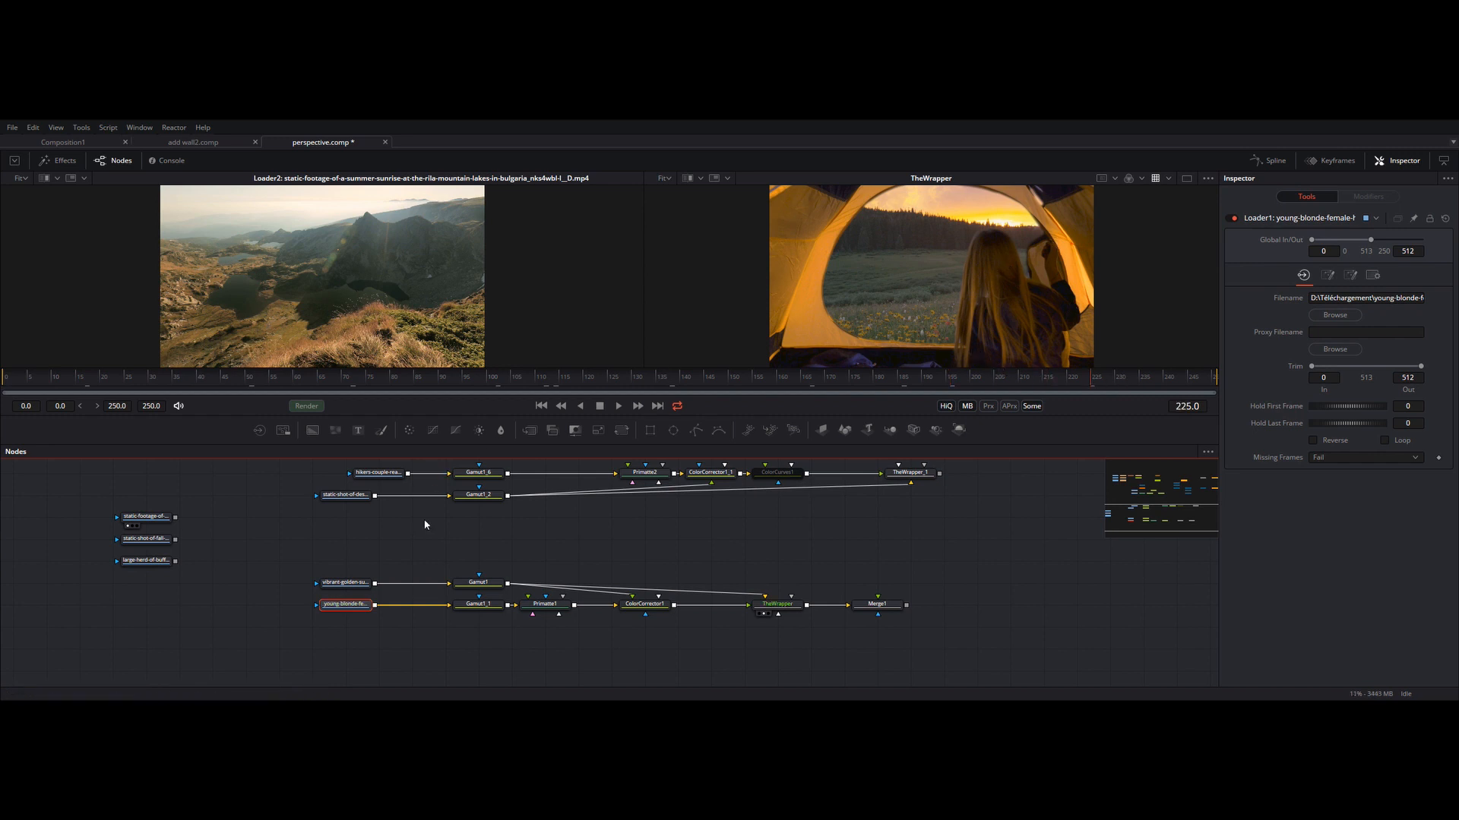
Step: View the hiking couple composite from TheWrapper_1 and move to frame 108 to check the dunes background
left_click_drag(446, 530, 430, 599)
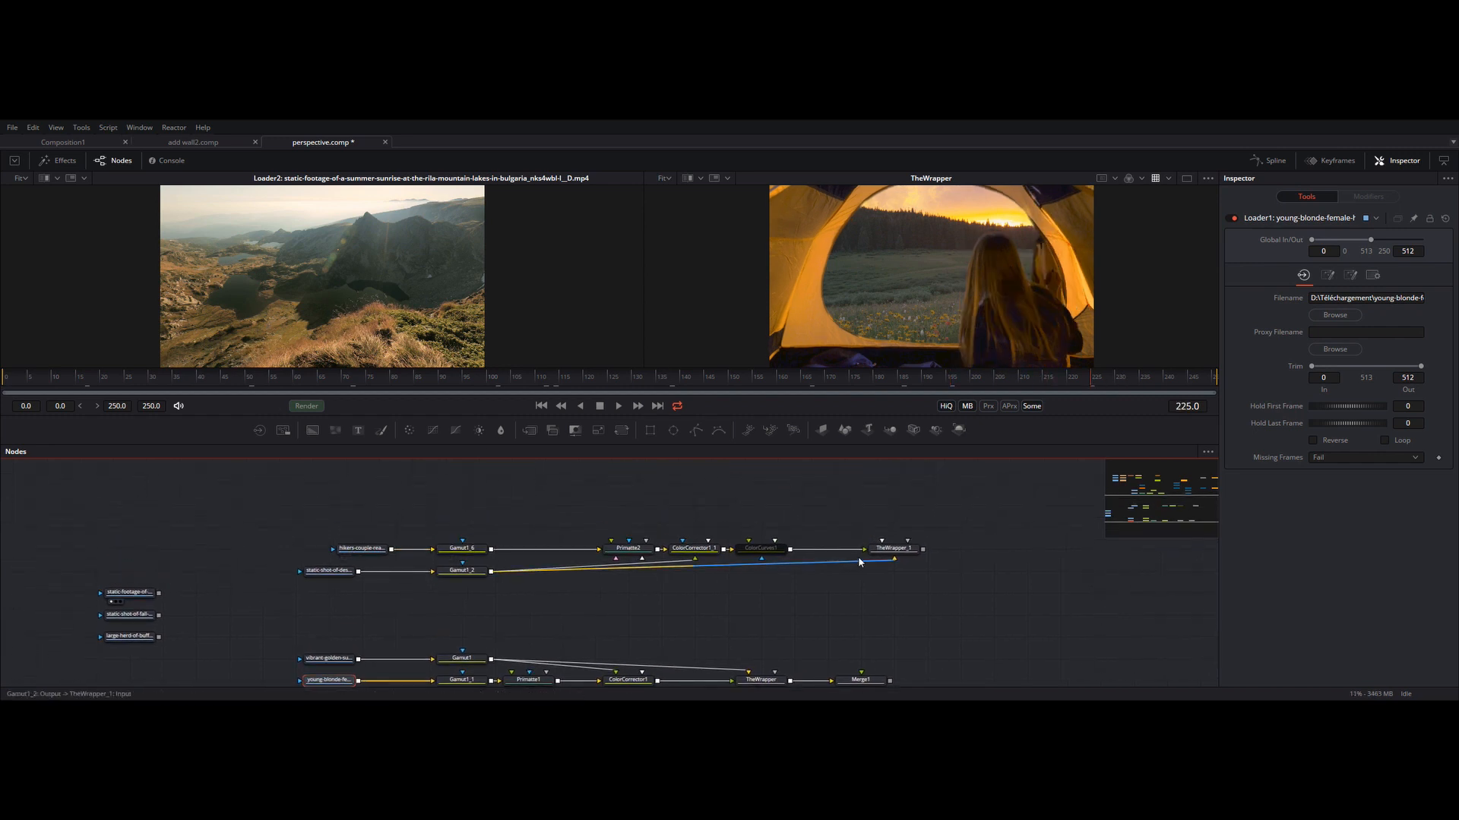
left_click_drag(893, 548, 901, 362)
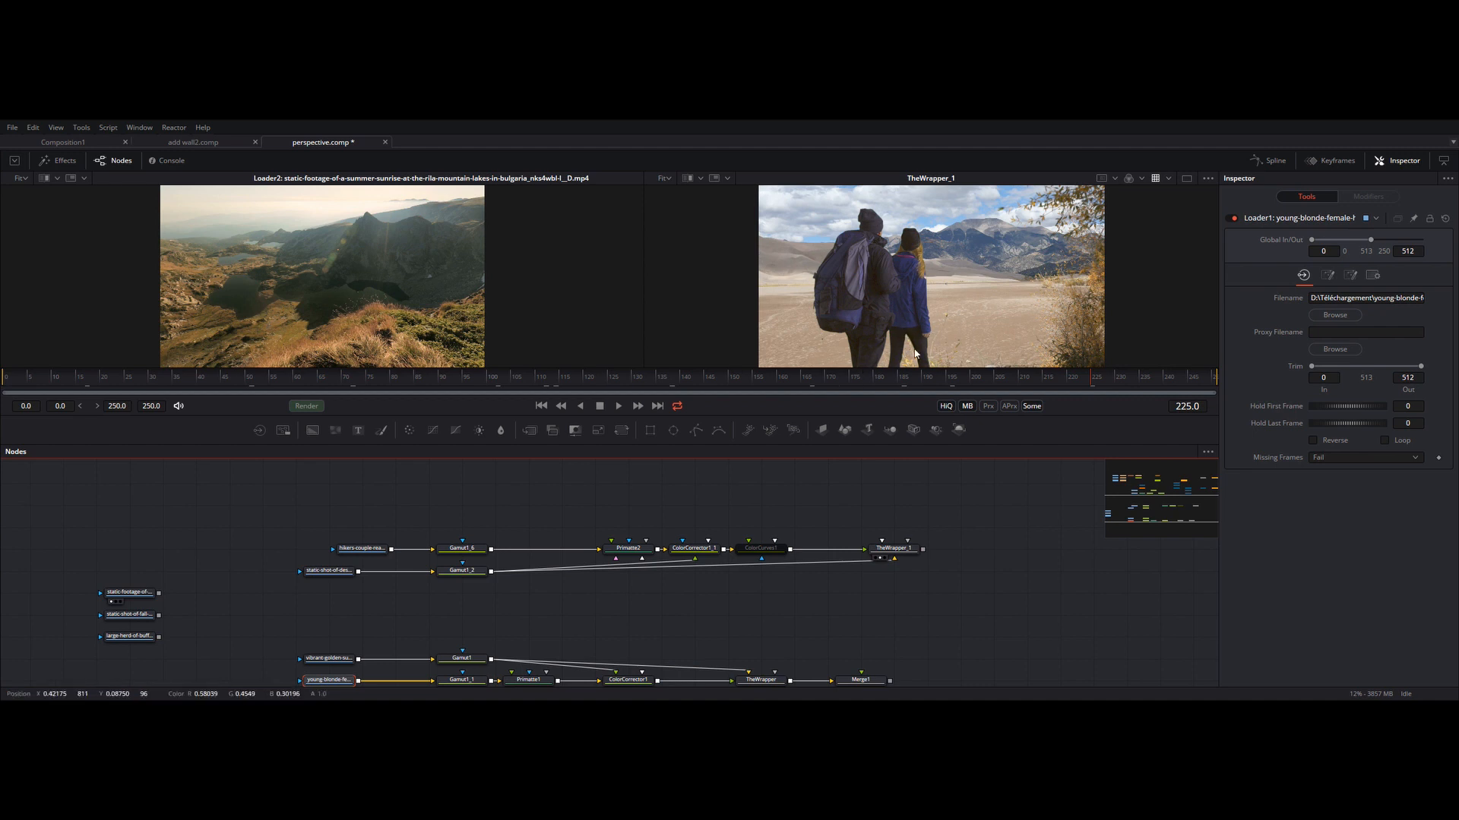
left_click(531, 377)
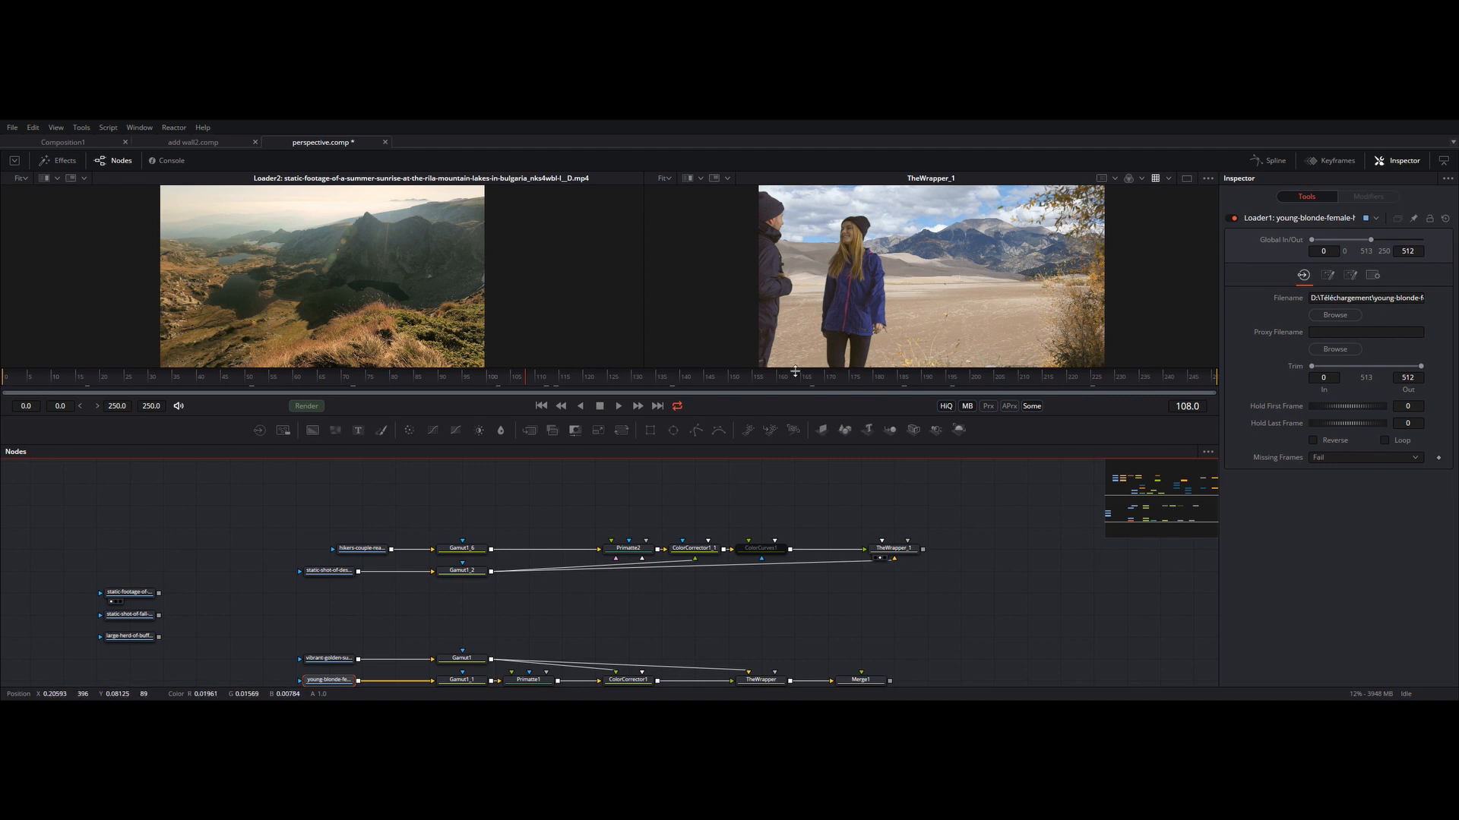
Step: Try the fall aspen clip as Gamut1_2's input behind the hikers, and reconnect the desert dunes clip to Gamut1_2
left_click_drag(586, 501, 579, 664)
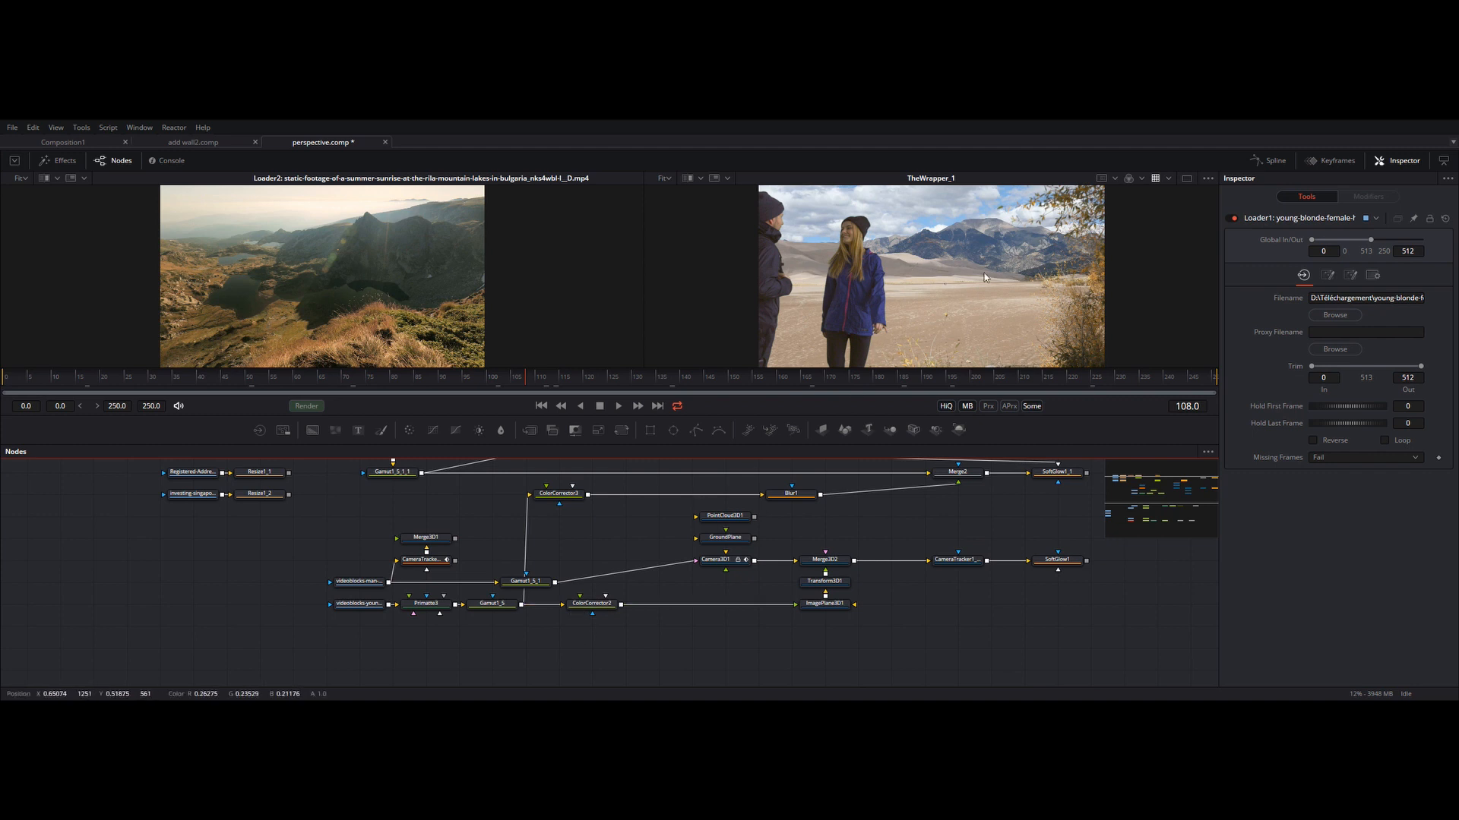
left_click_drag(477, 601, 548, 438)
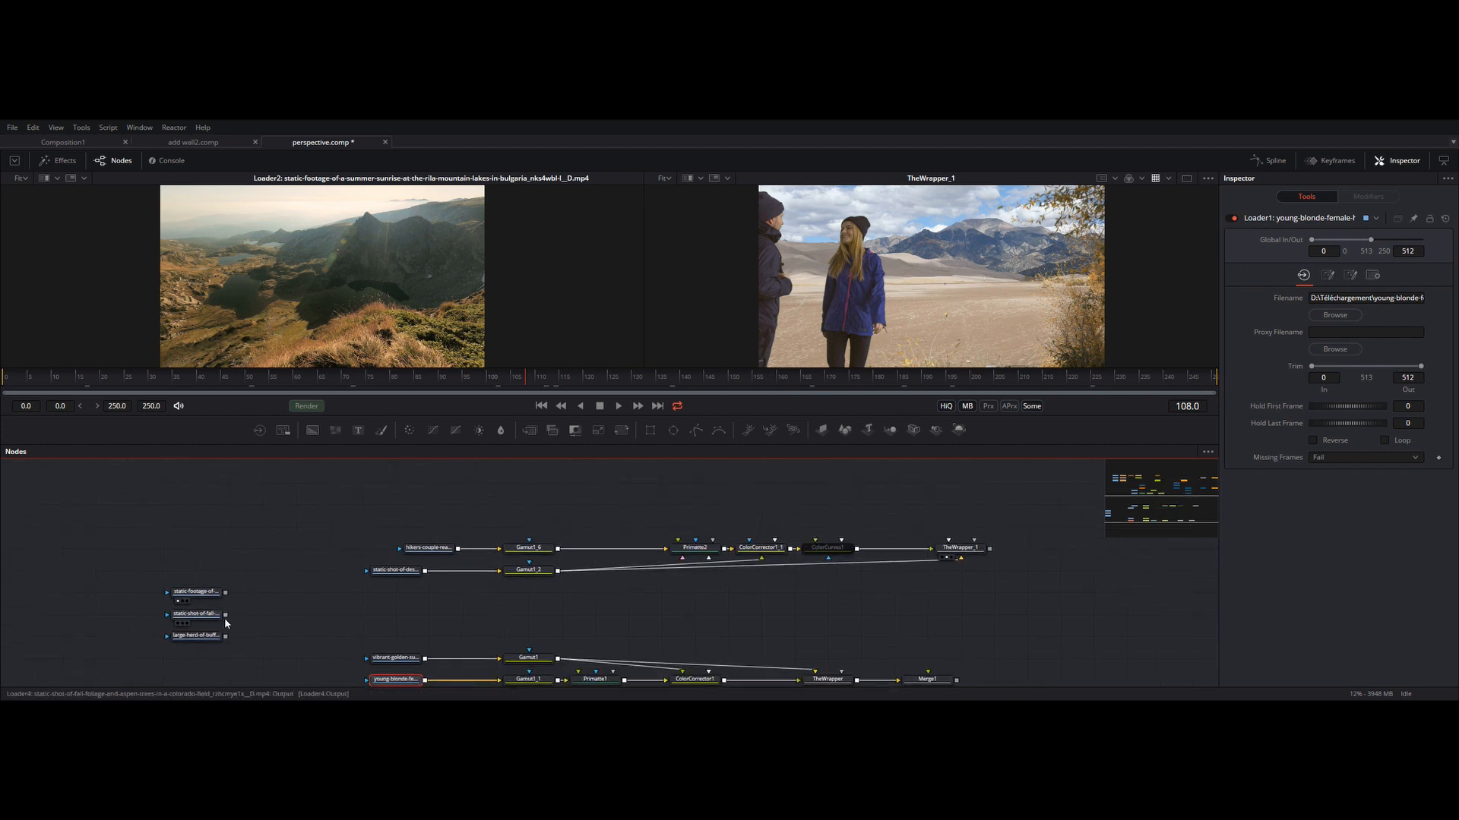
left_click_drag(226, 614, 501, 576)
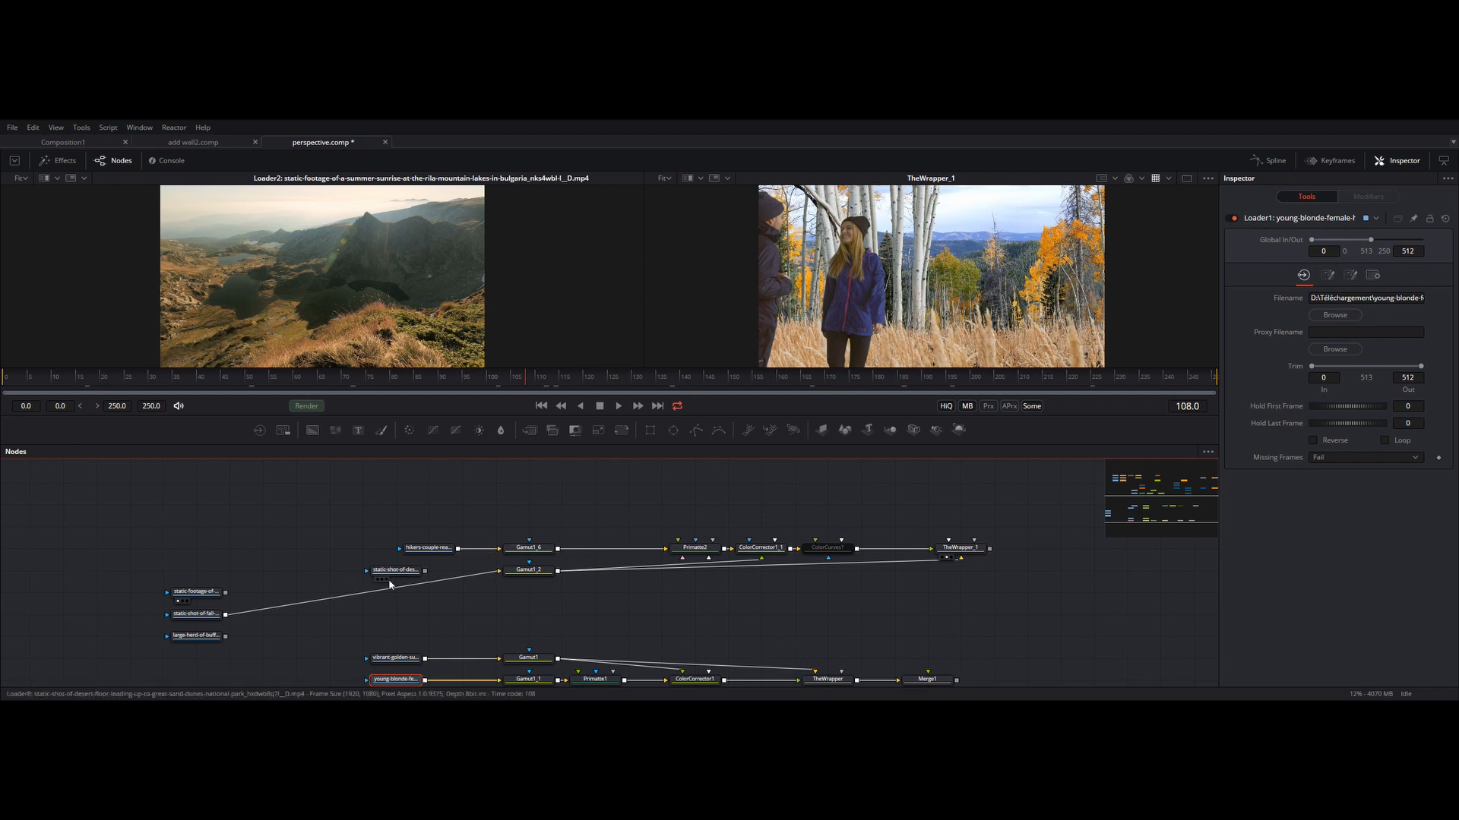
left_click_drag(424, 571, 499, 571)
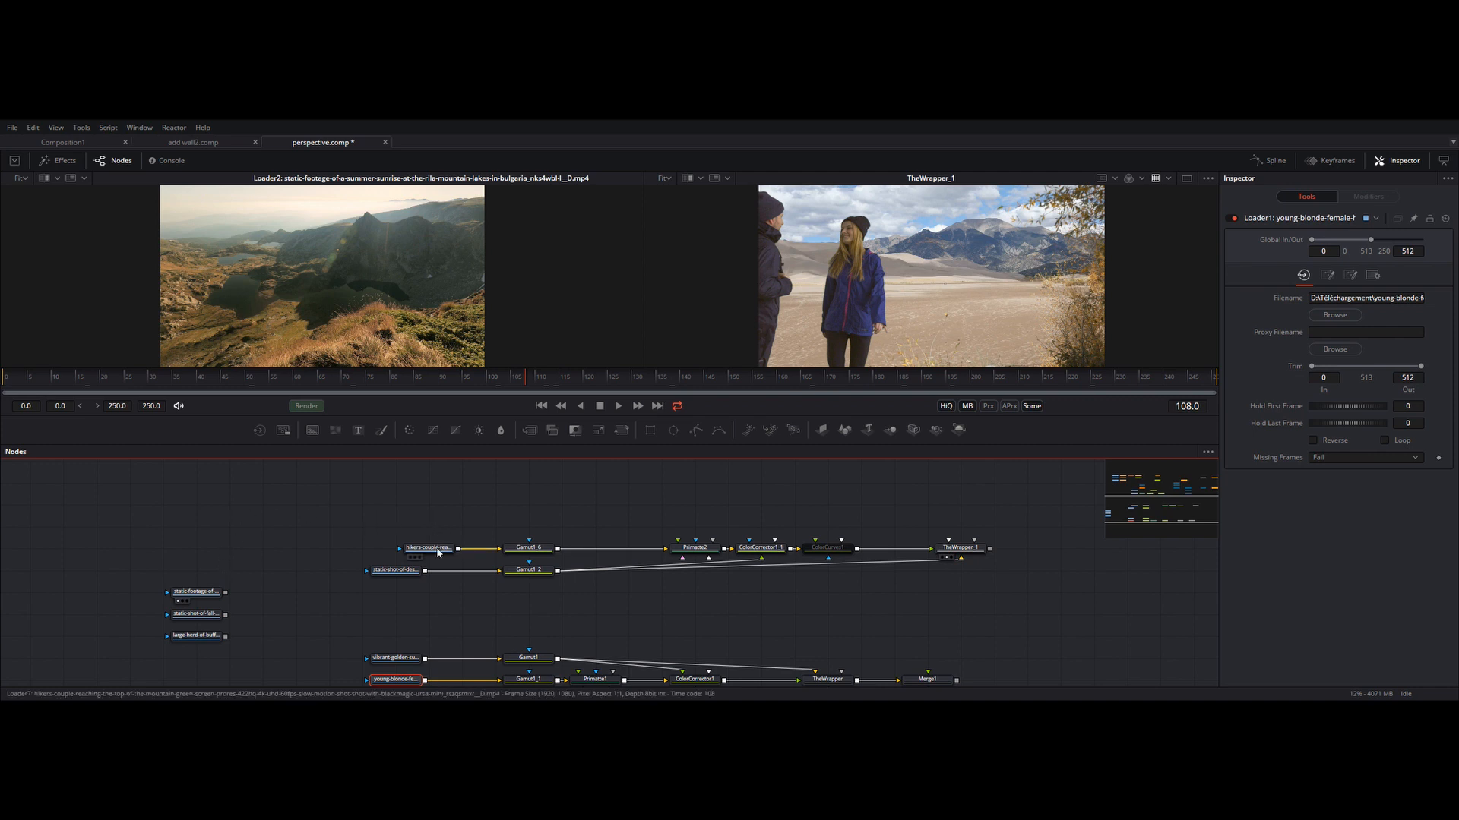
mouse_move(437, 553)
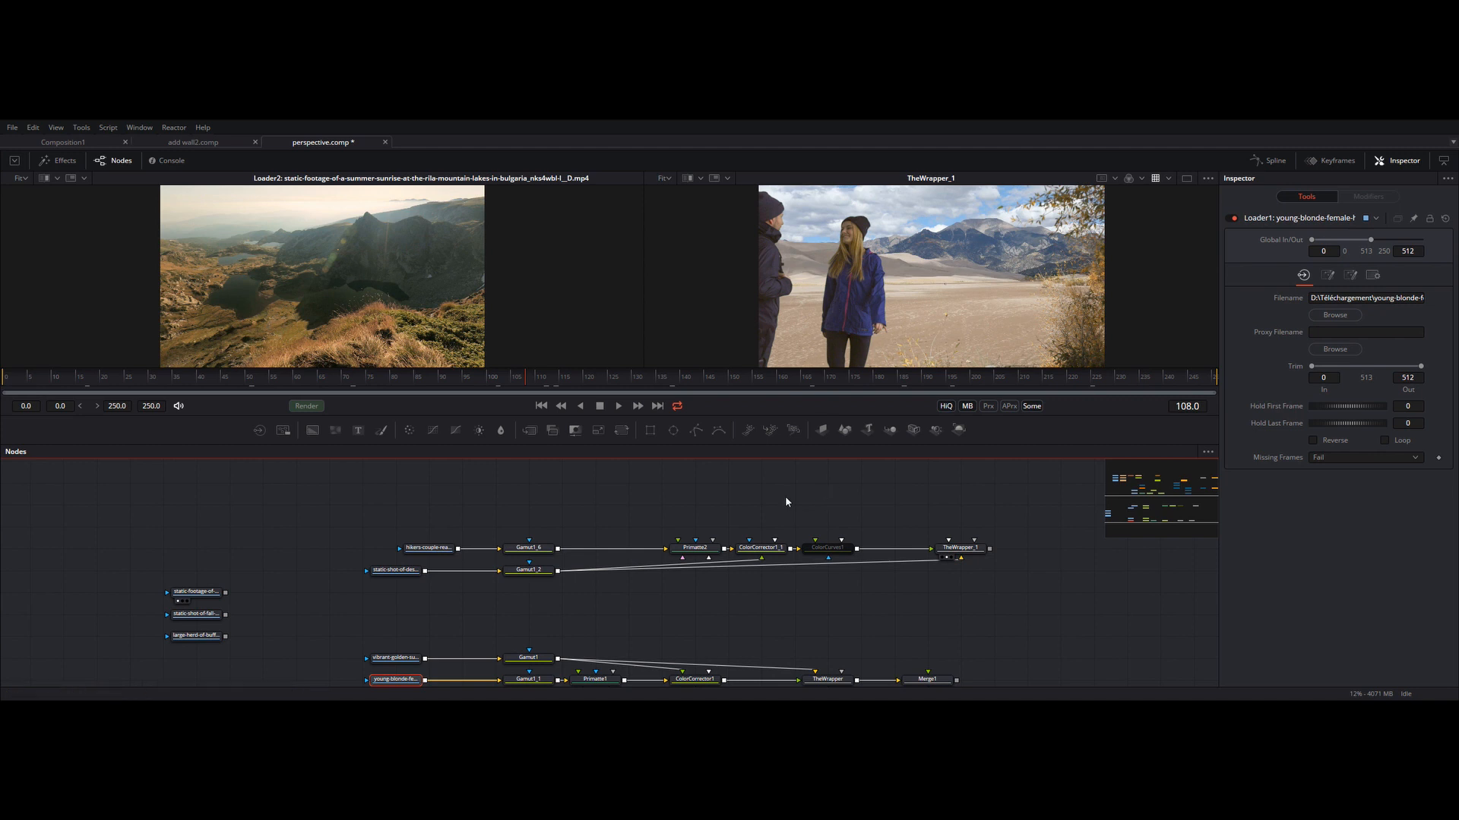
Step: View the businessman lobby composite from SoftGlow1_1 alongside the unwarped lobby image from Resize1, and examine the lobby's perspective
left_click_drag(593, 511, 522, 664)
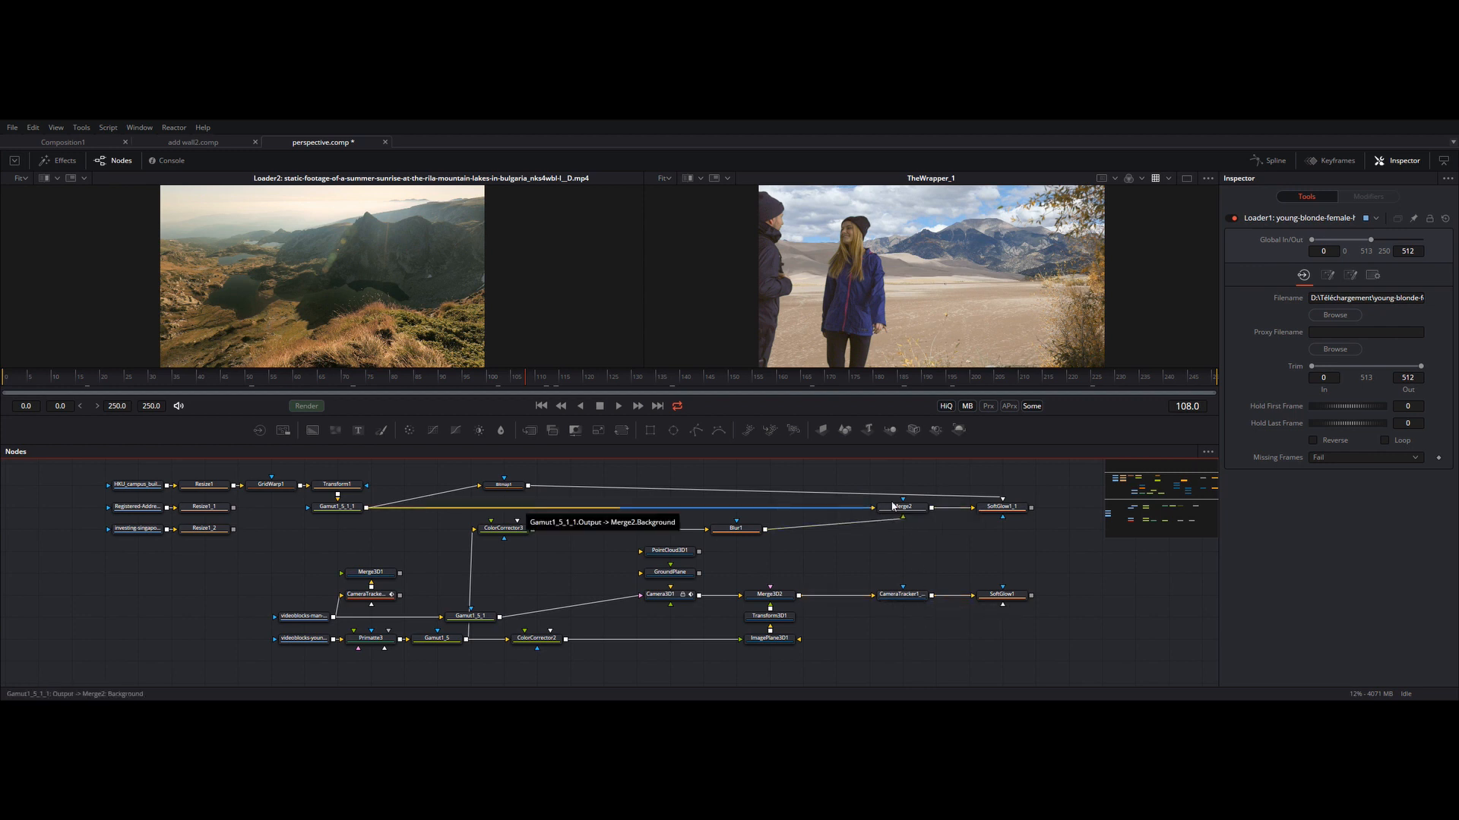
left_click_drag(1001, 507, 936, 263)
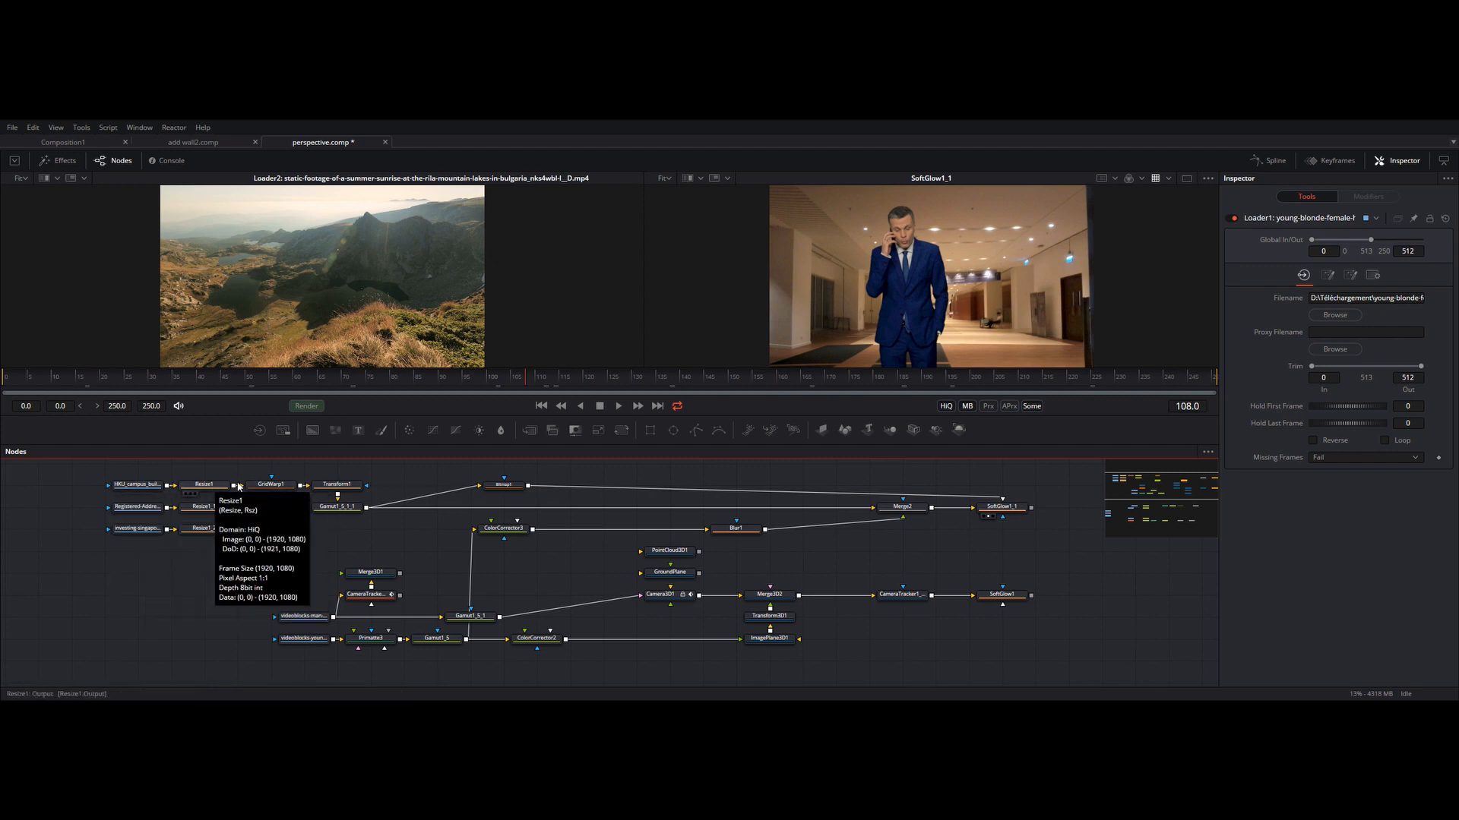
left_click_drag(192, 481, 279, 304)
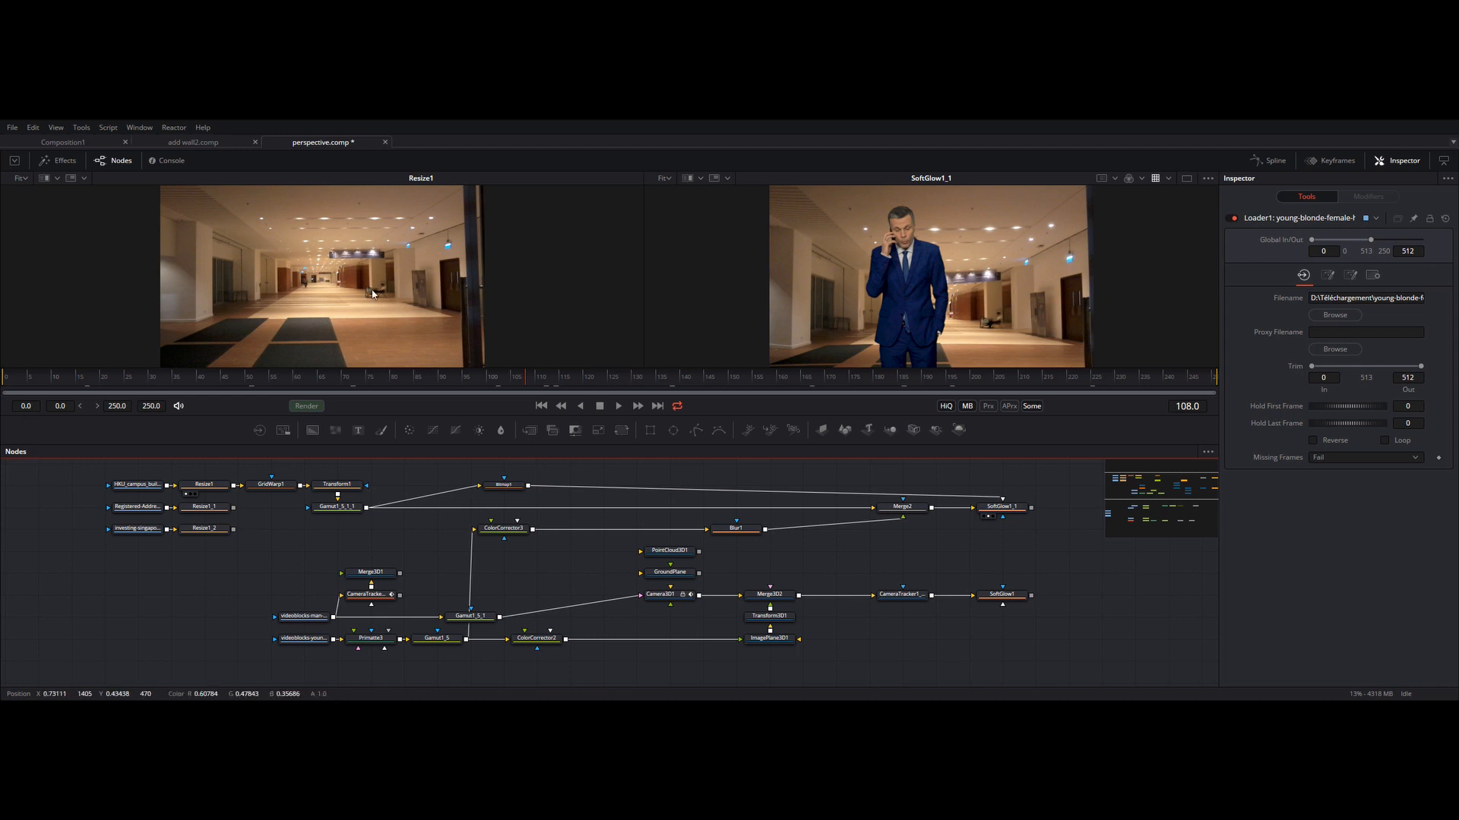
scroll(304, 245, "up", 2)
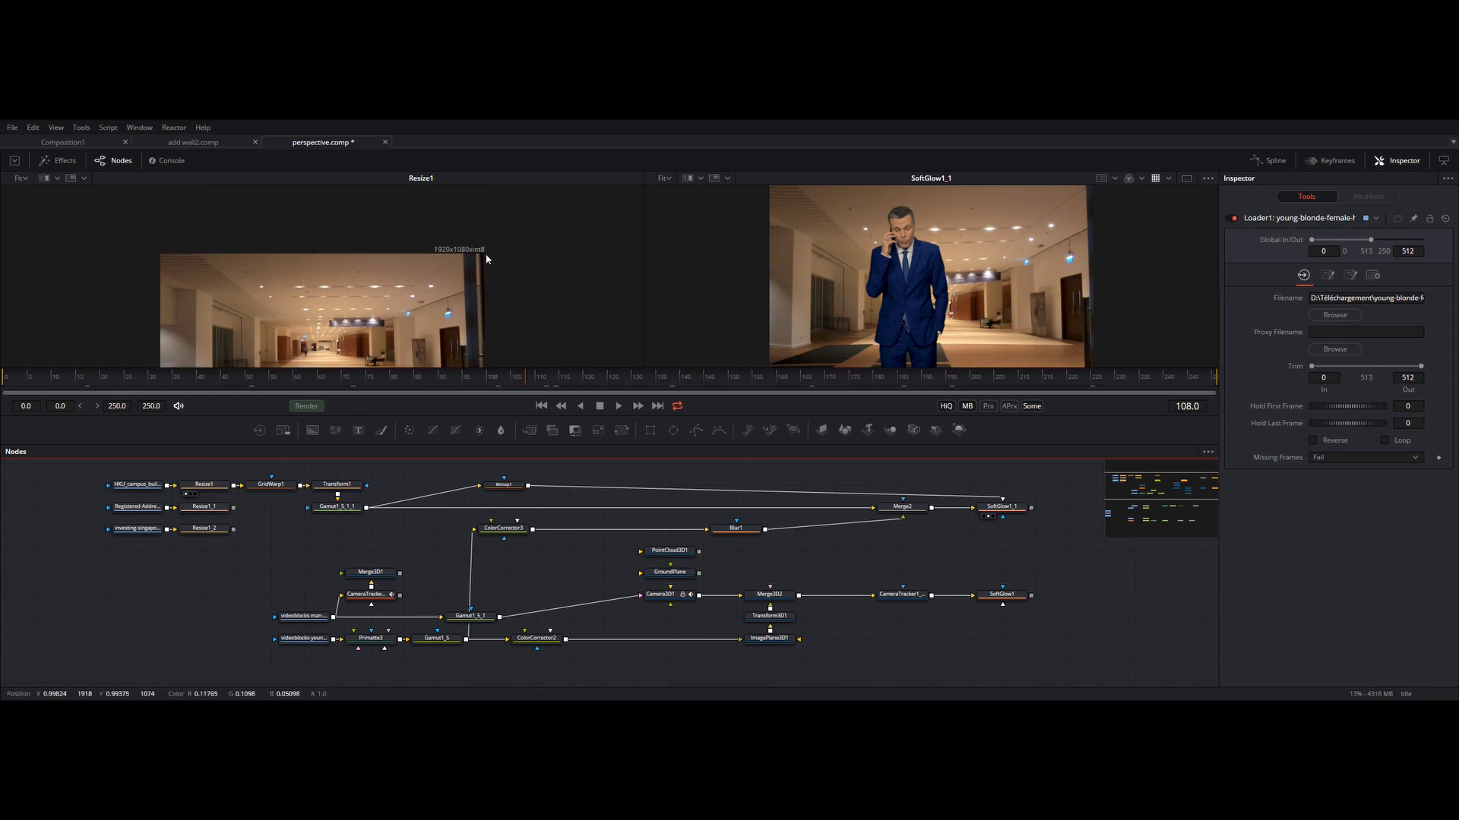
scroll(400, 332, "down", 2)
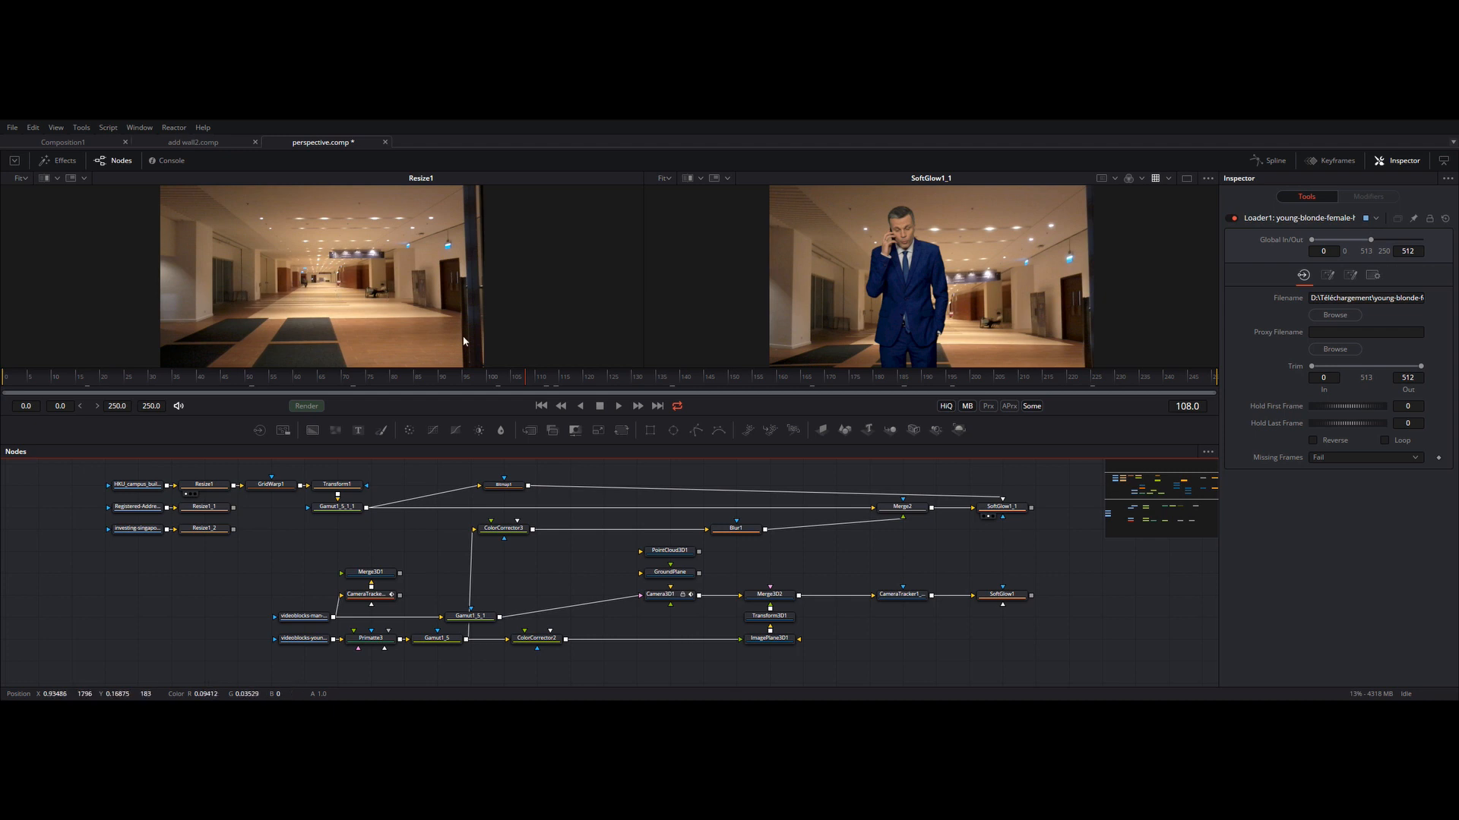
Step: Display GridWarp1's output beside the lobby composite with its grid controls shown, and inspect the warped corridor up close
left_click(273, 491)
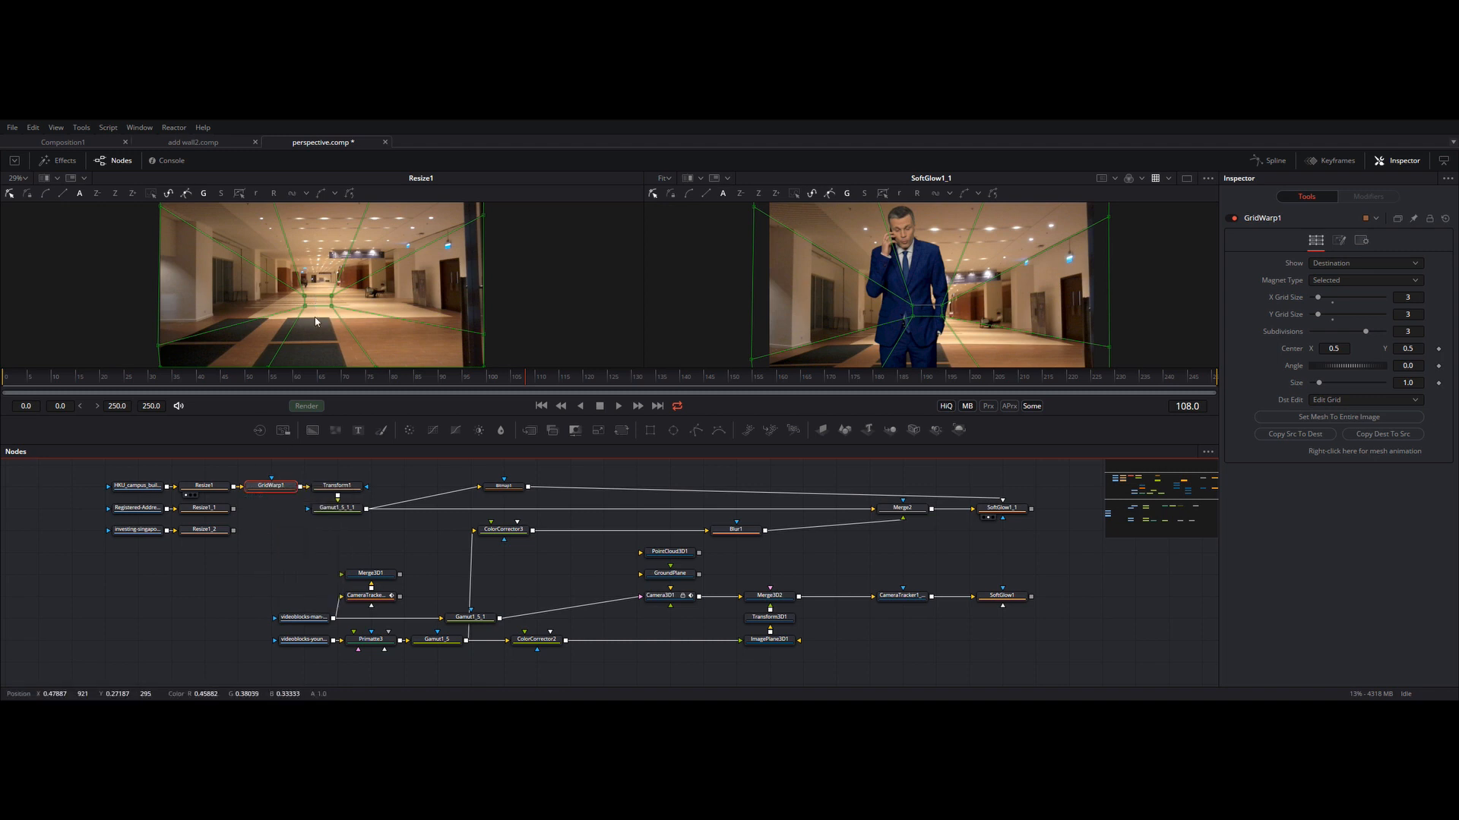
left_click(277, 536)
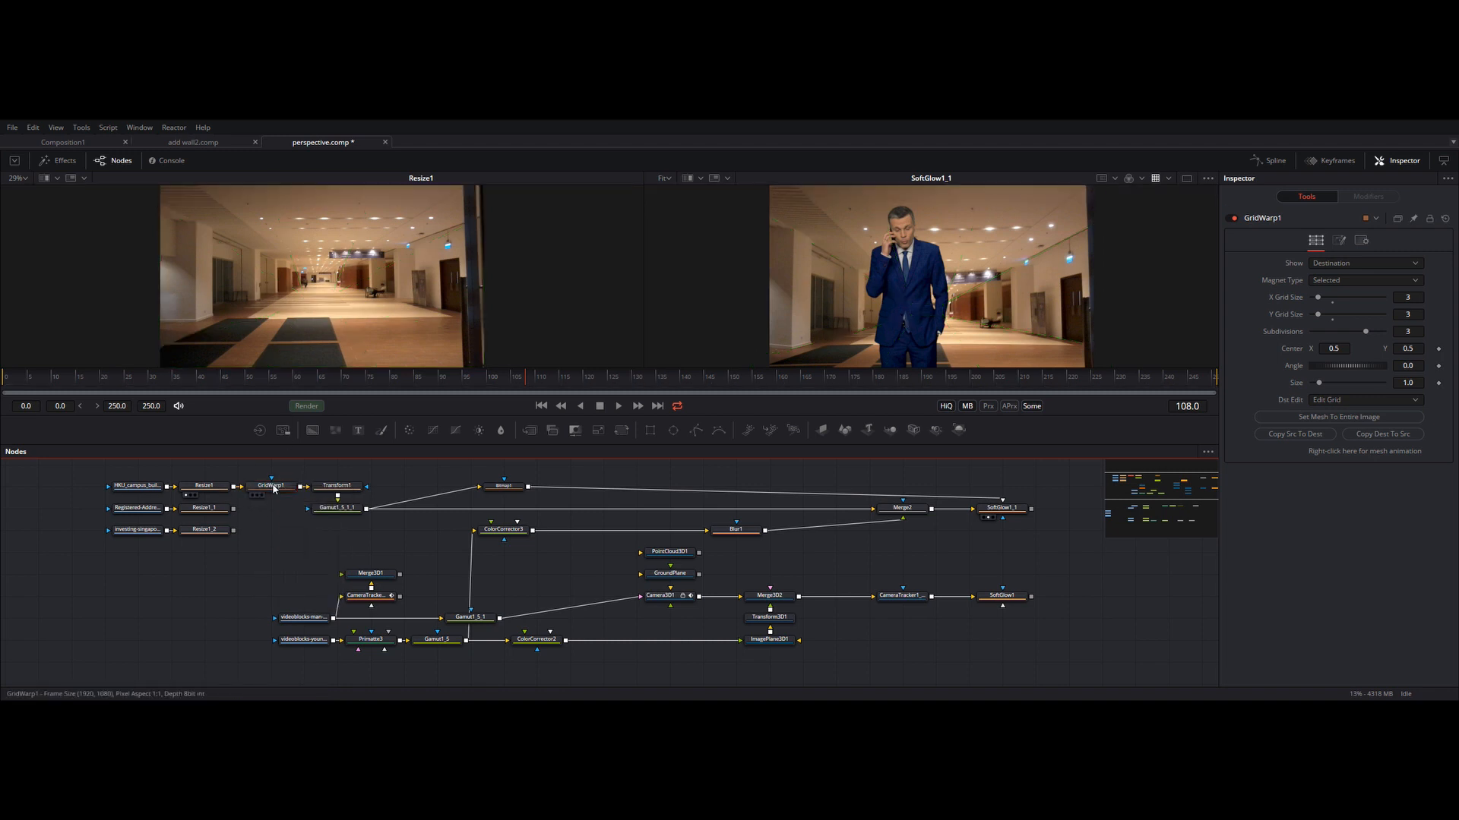
left_click_drag(275, 490, 278, 280)
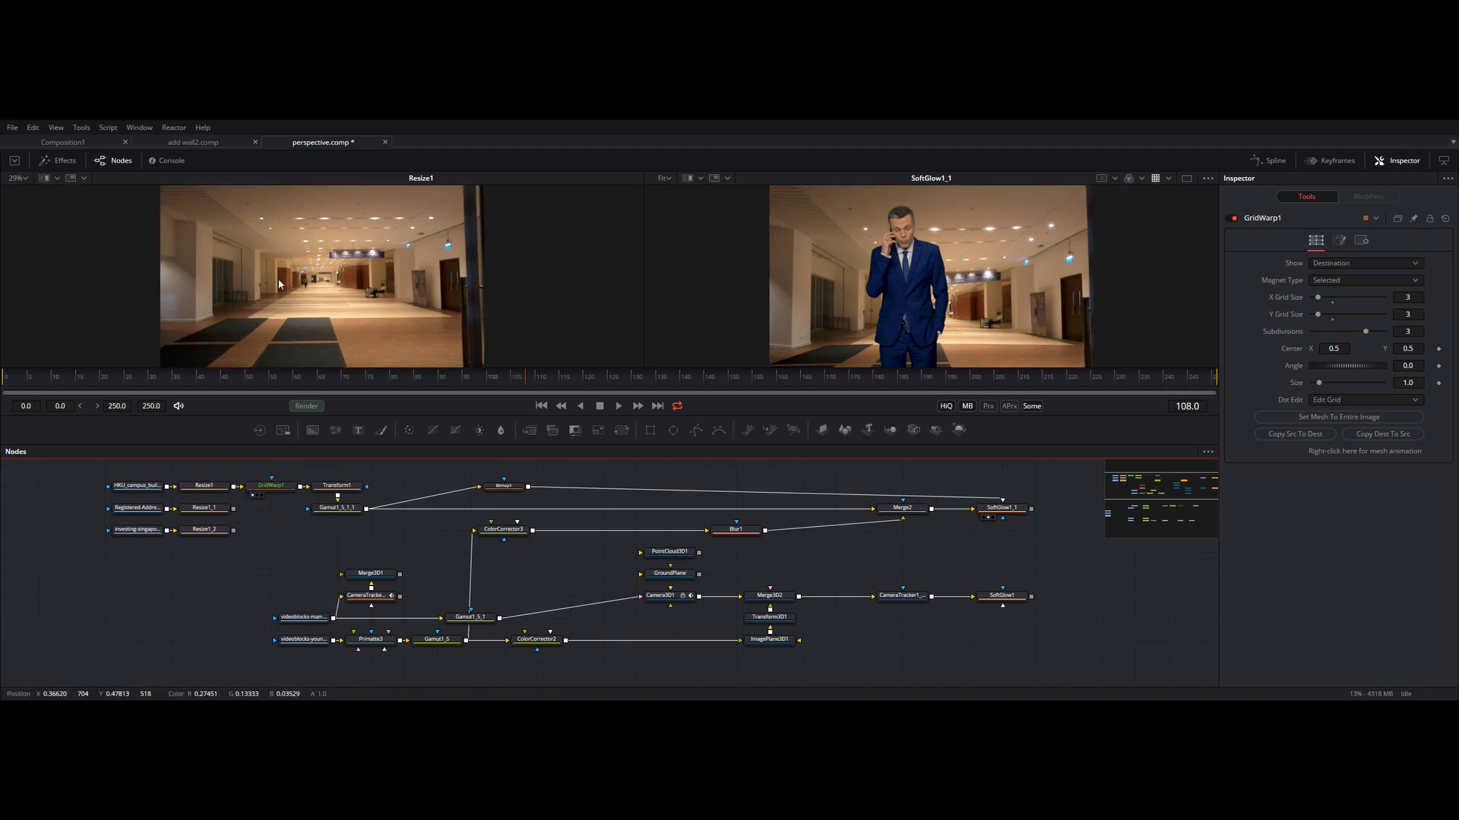
left_click(278, 487)
scroll(306, 301, "up", 5)
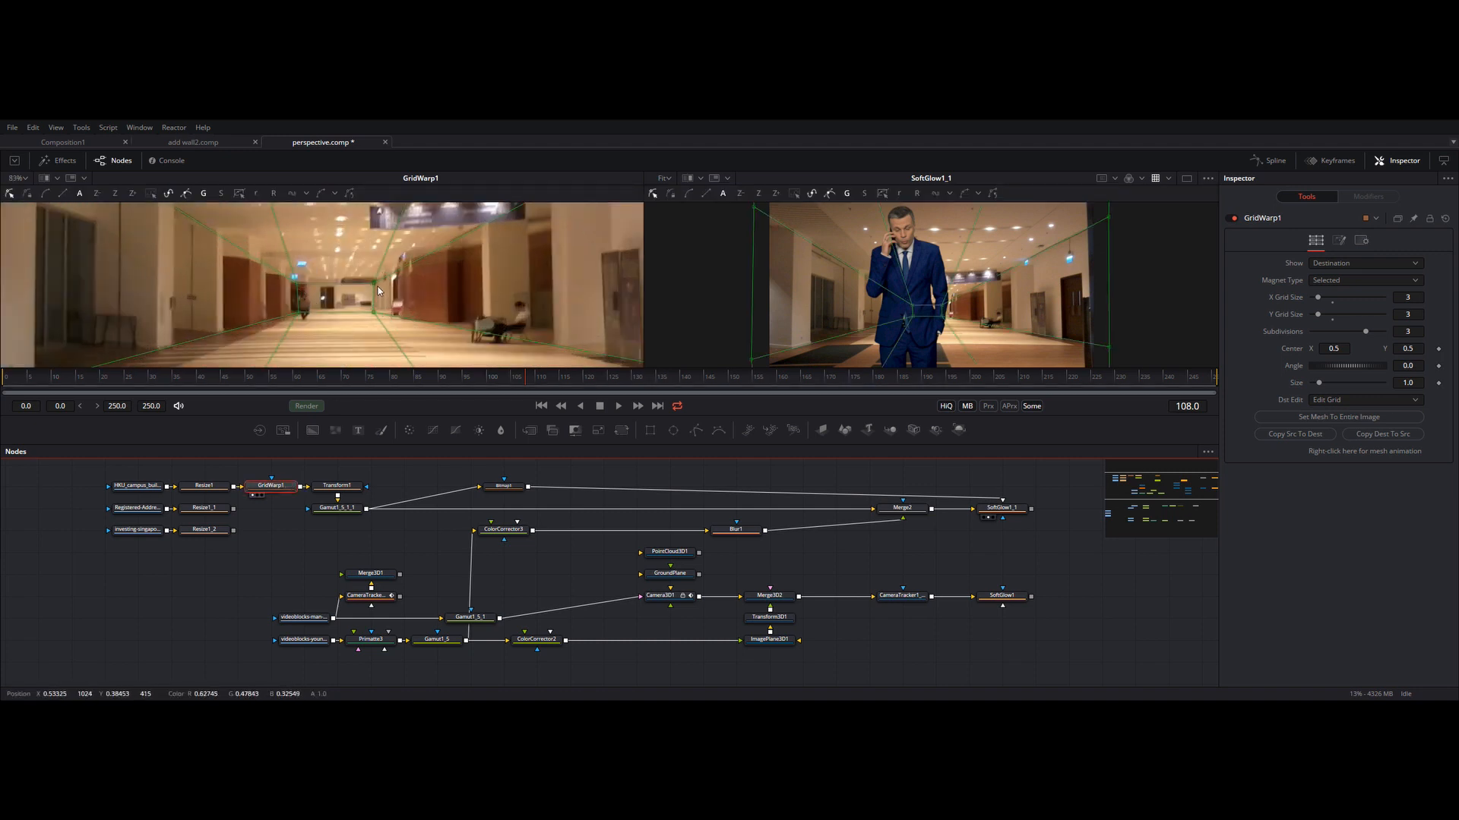
scroll(319, 289, "down", 3)
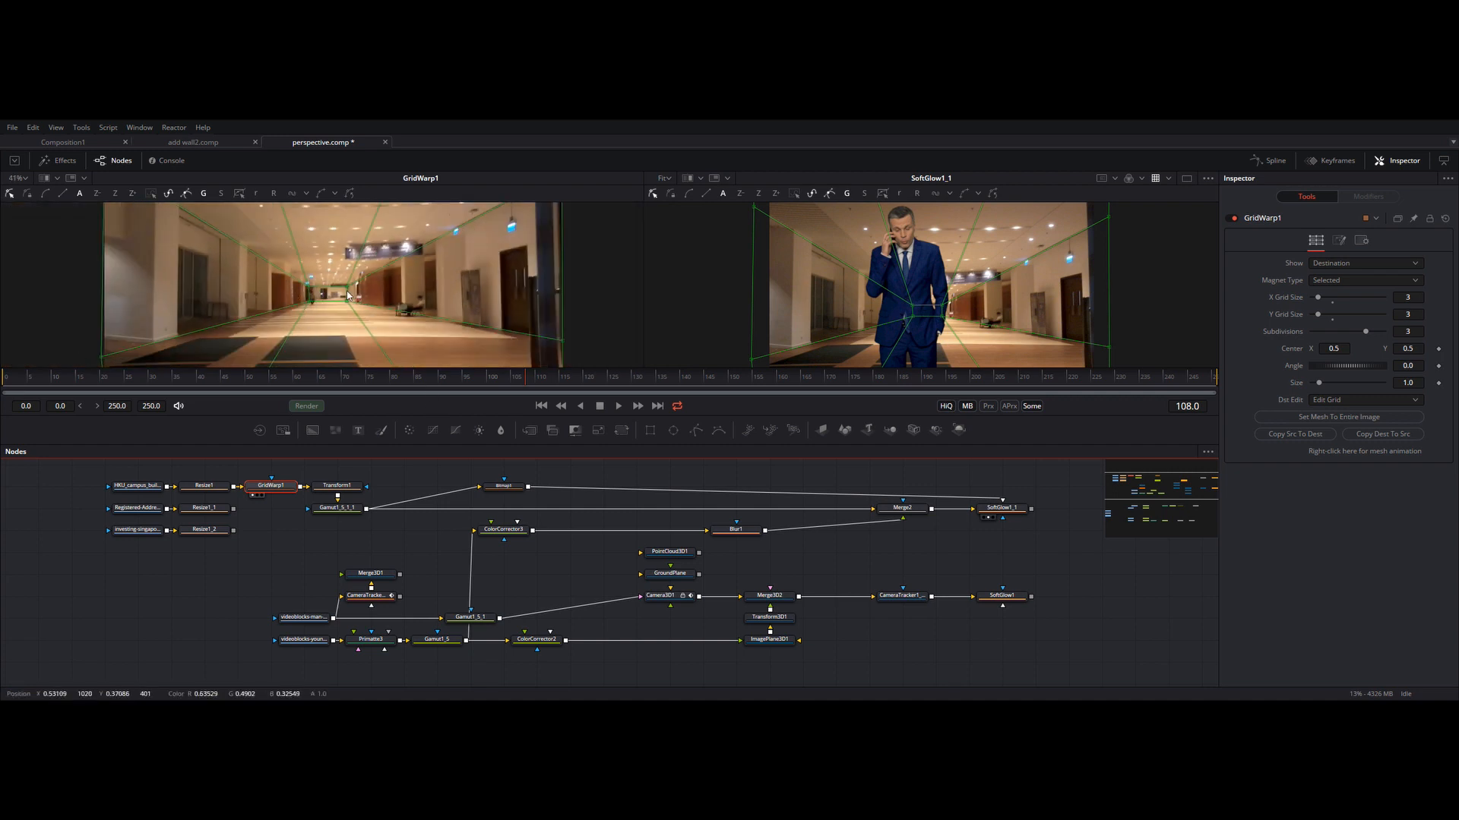
scroll(435, 289, "up", 1)
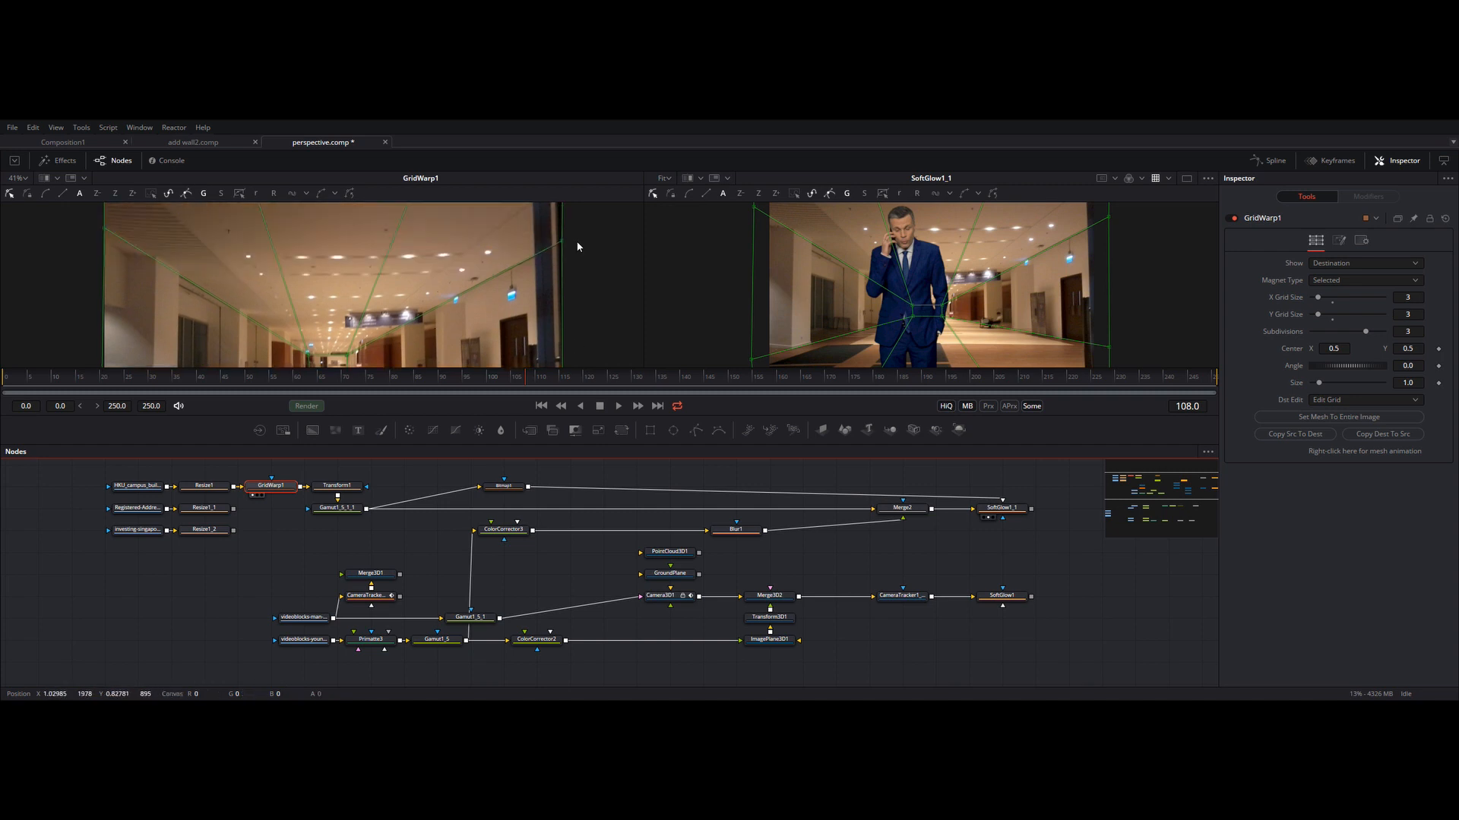
scroll(576, 270, "up", 1)
scroll(575, 271, "down", 2)
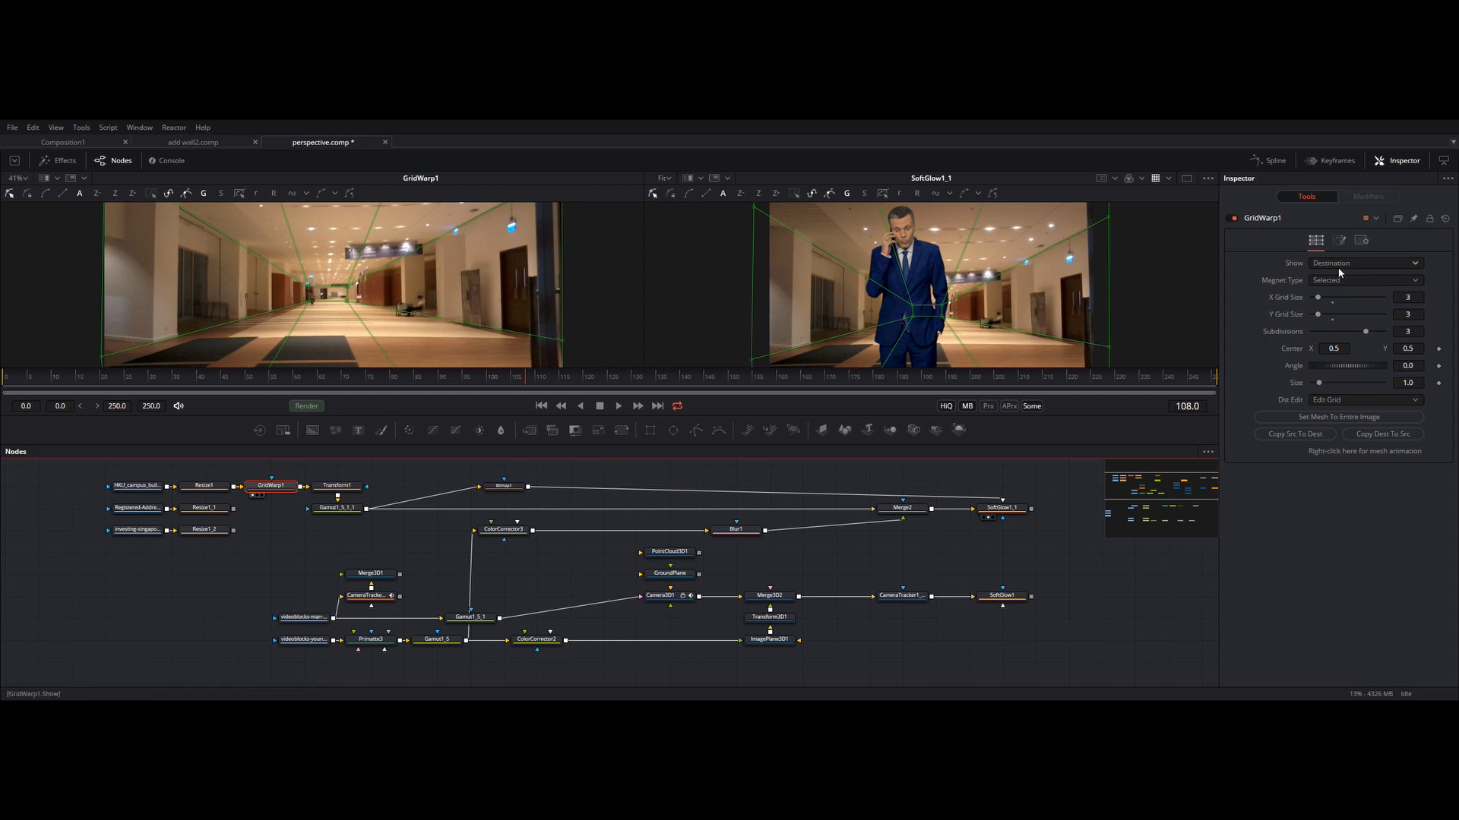
Step: Shrink both viewer images to show the whole warp grid, and compare Resize1's lobby with GridWarp1's result
scroll(307, 285, "down", 1)
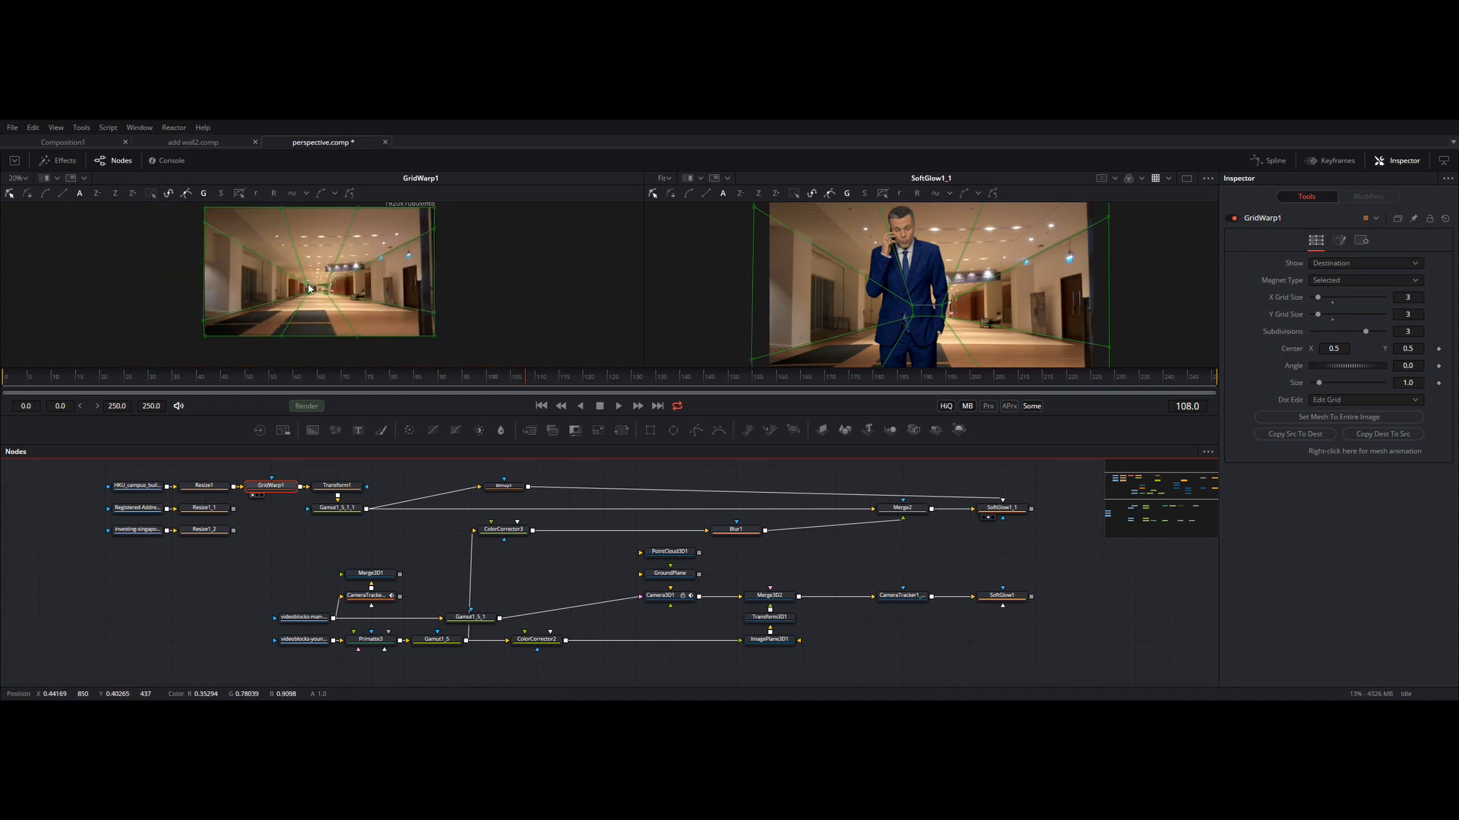
scroll(946, 316, "down", 1)
scroll(947, 316, "down", 2)
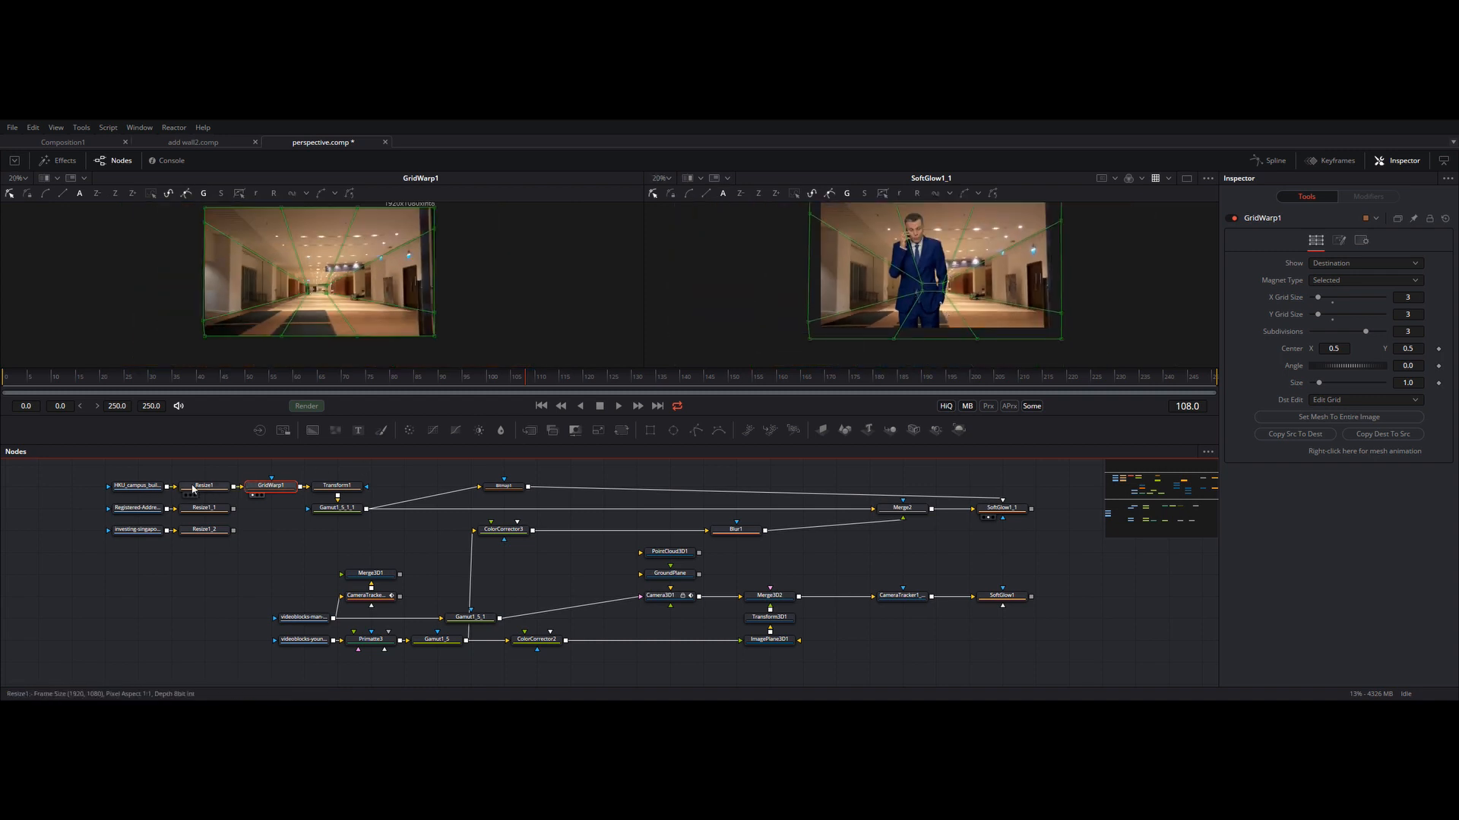
key("1")
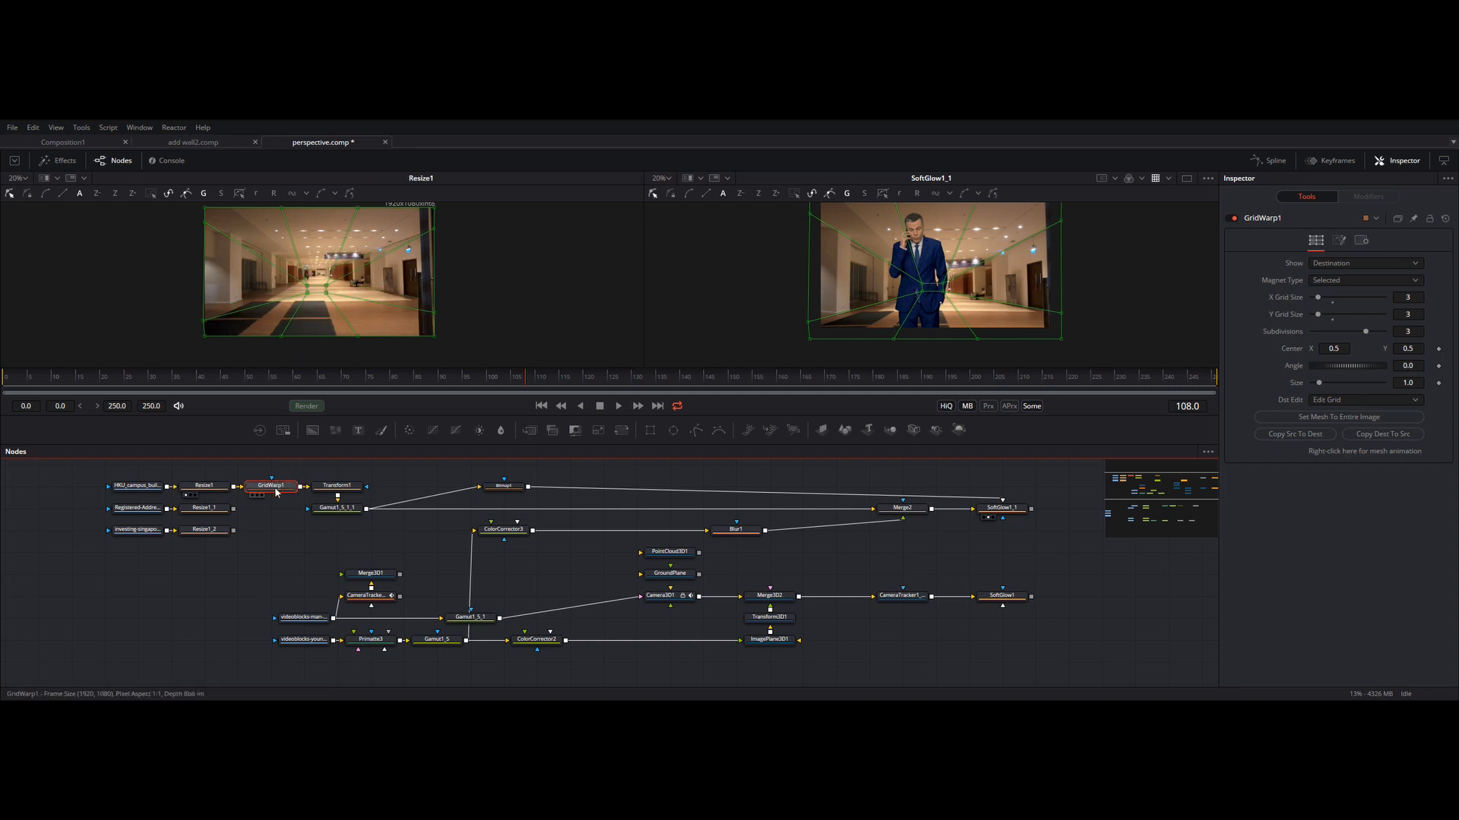
key("1")
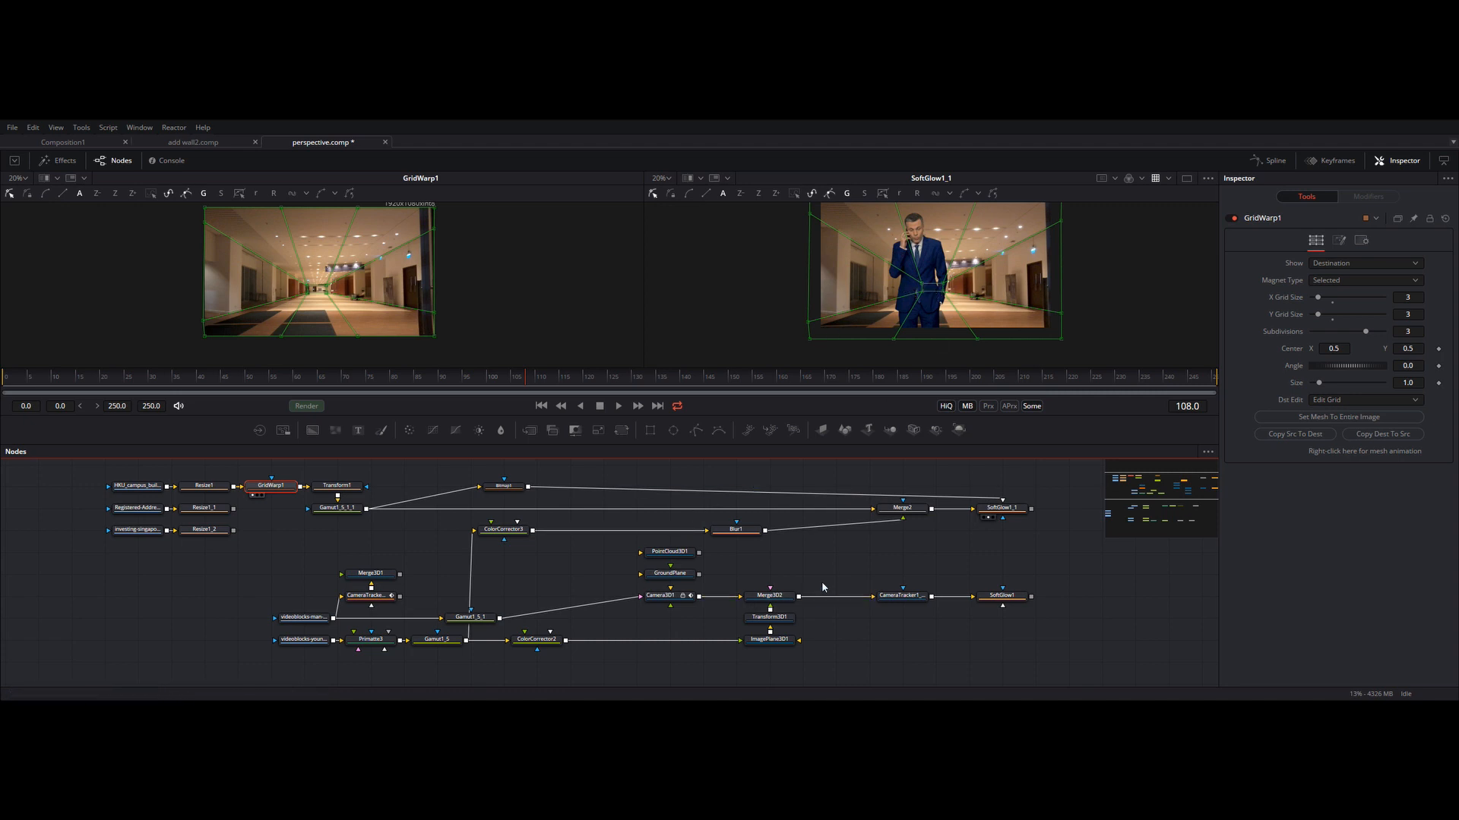
Step: View the arched-window businessman composite from SoftGlow1 and move to frame 24
left_click_drag(827, 573, 822, 525)
left_click_drag(994, 547, 934, 306)
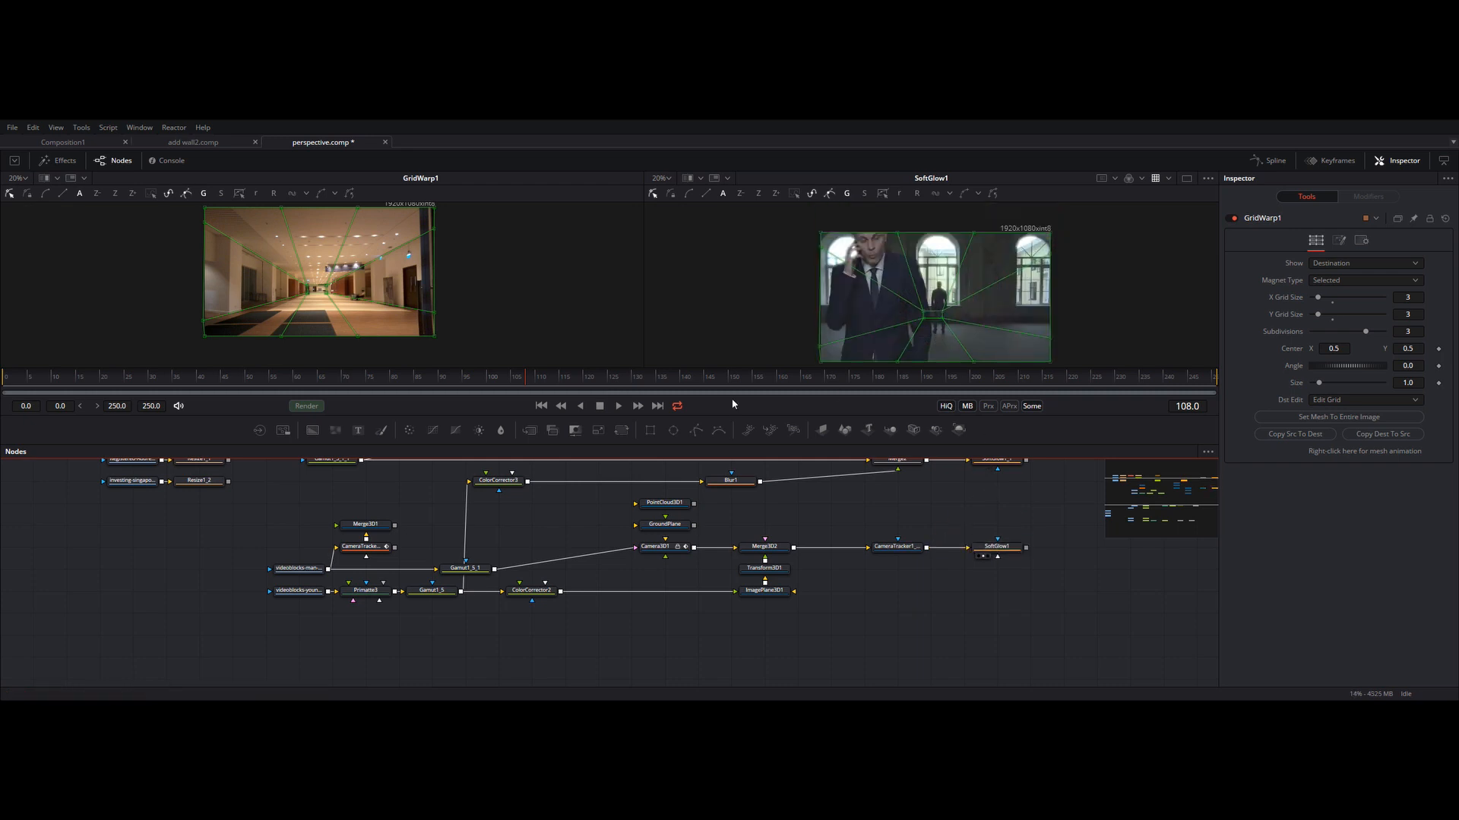
left_click(121, 378)
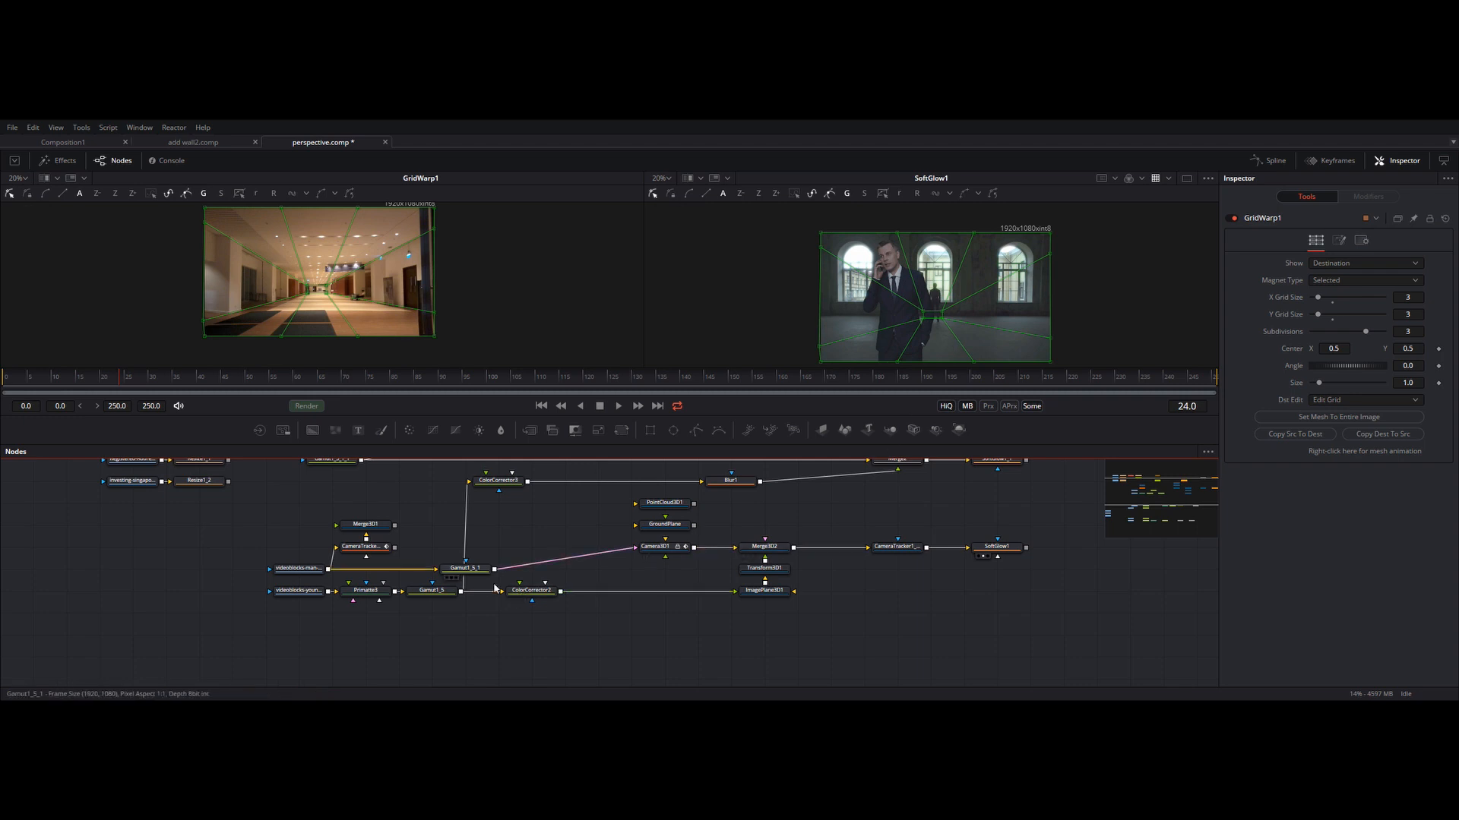
Step: Show the green-screen phone clip beside the man-at-window background clip, and scrub both to frame 109
left_click_drag(306, 595, 868, 321)
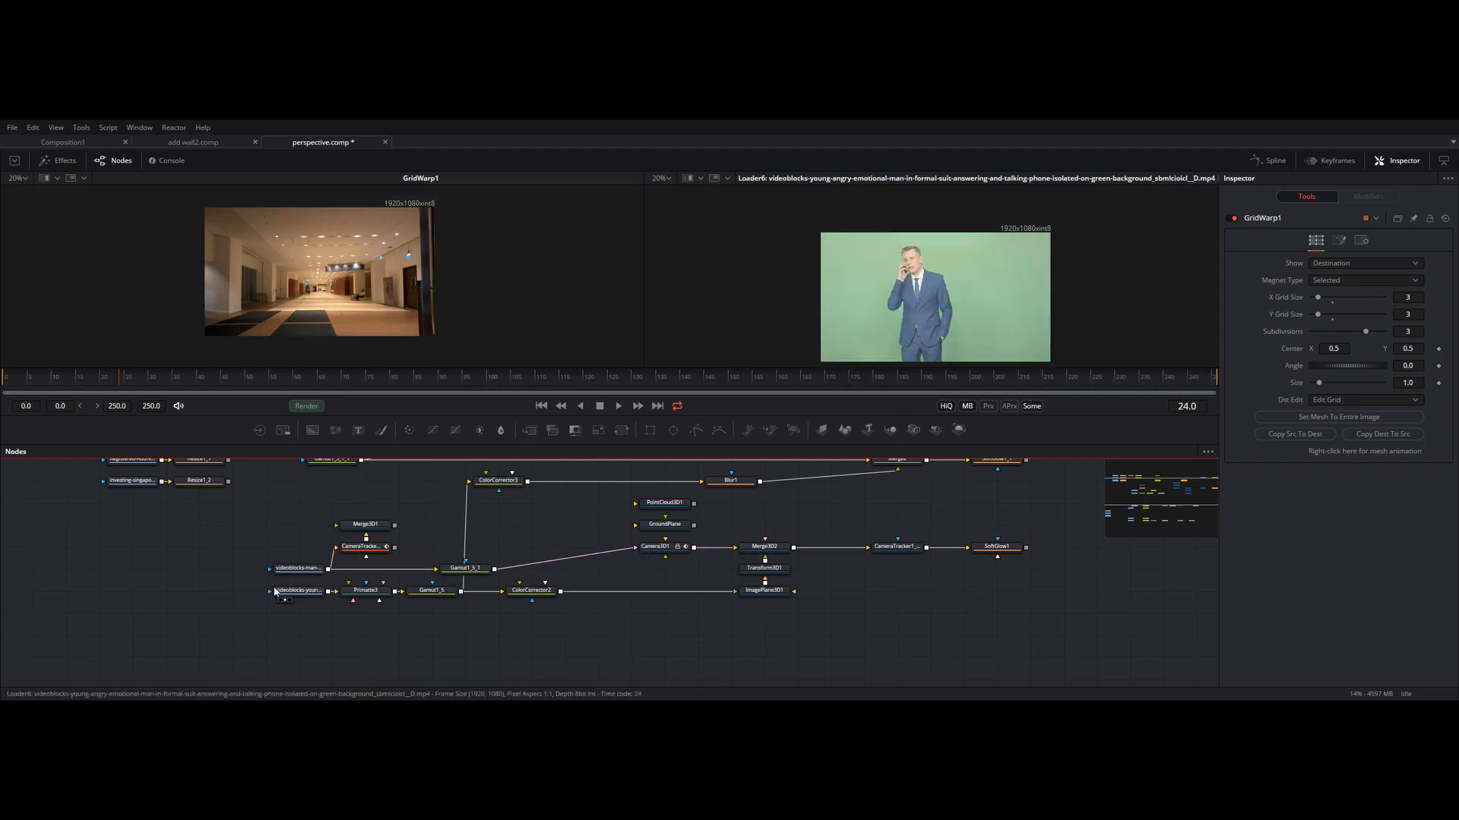
left_click_drag(297, 568, 249, 233)
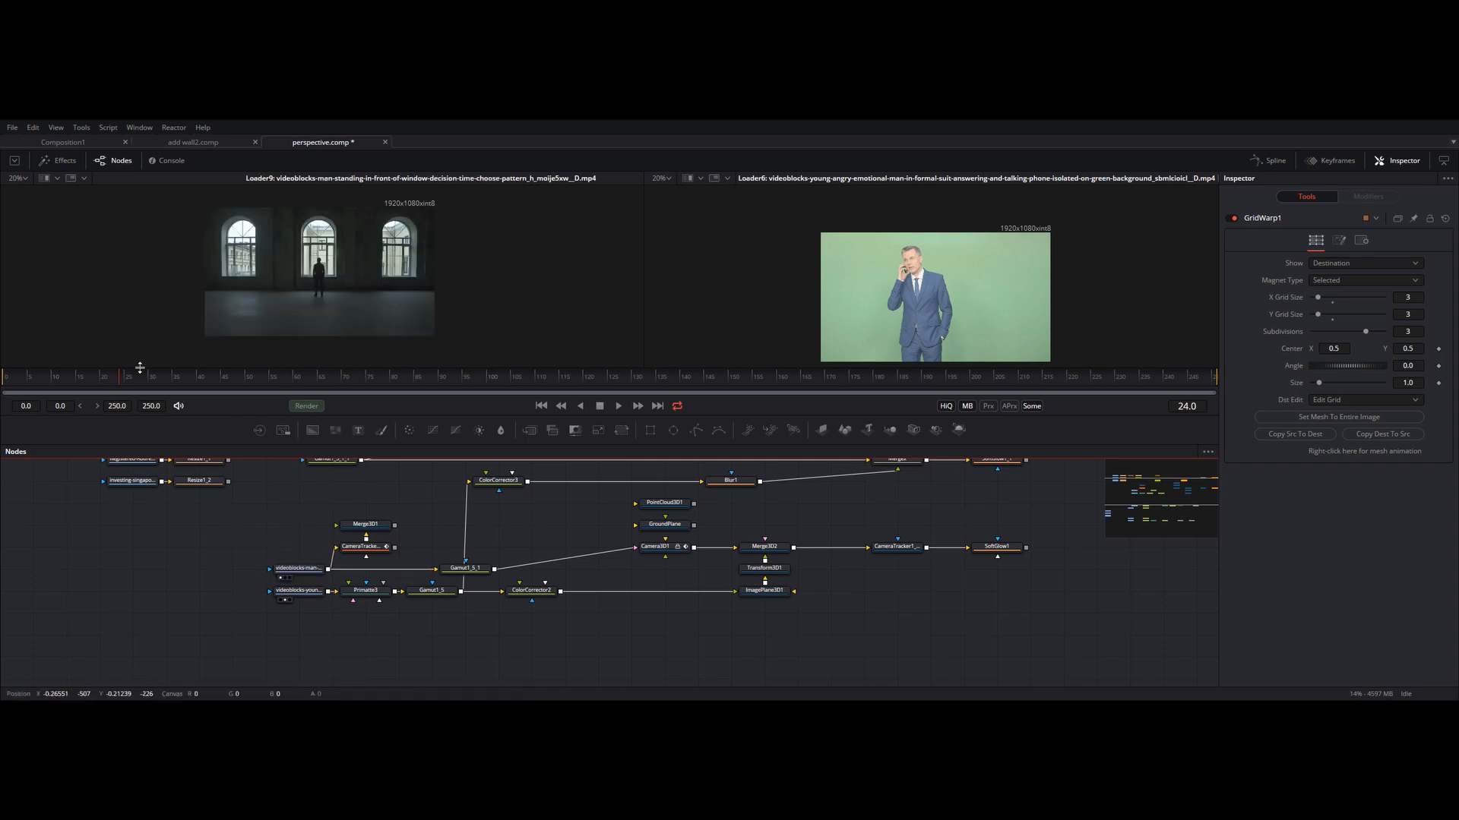
left_click_drag(120, 377, 530, 376)
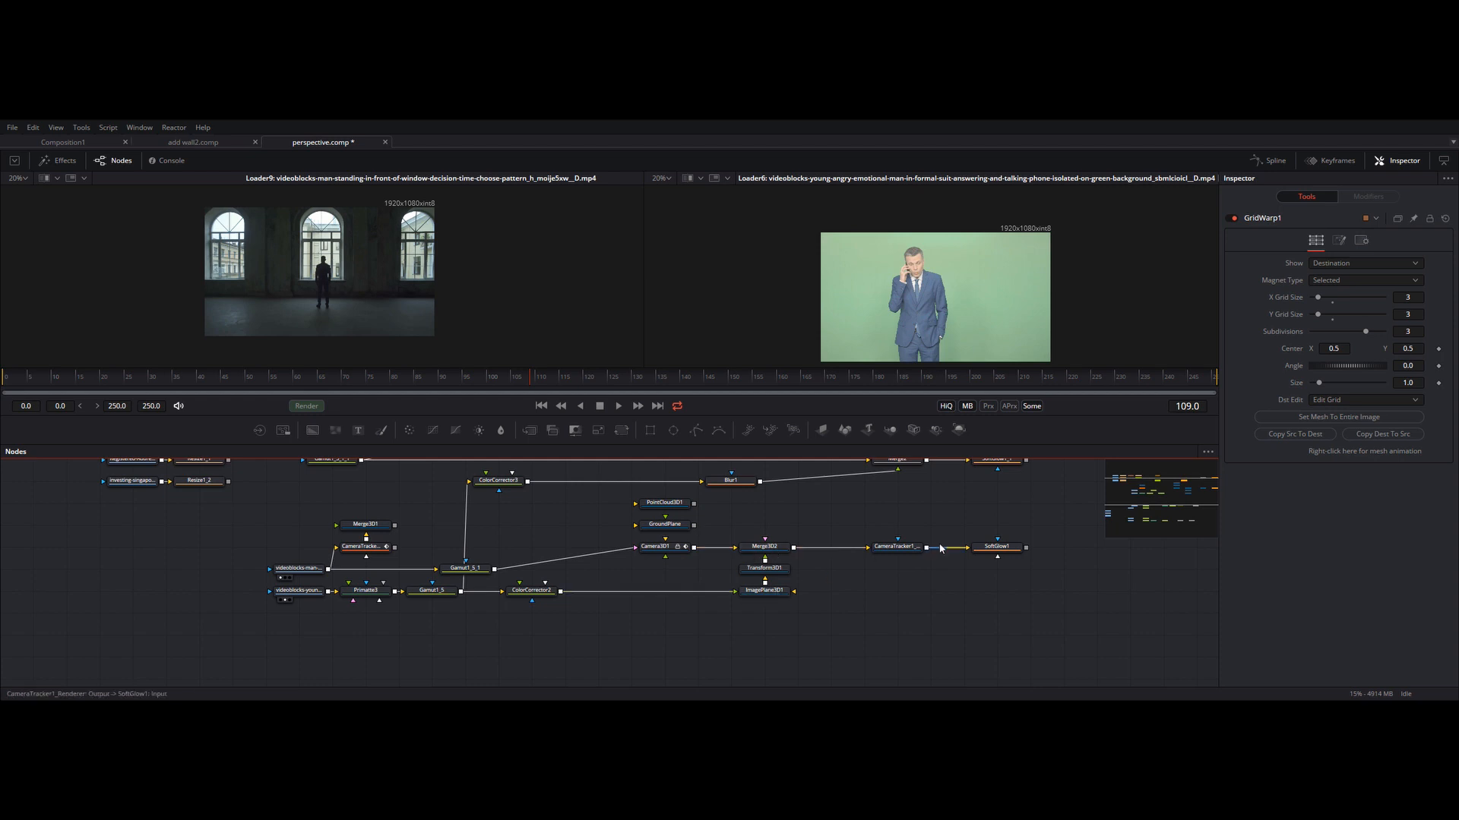
Step: View the CameraTracker1 renderer output, play it from frame 41 to 96, and fit the image to its viewer
left_click_drag(895, 547, 792, 250)
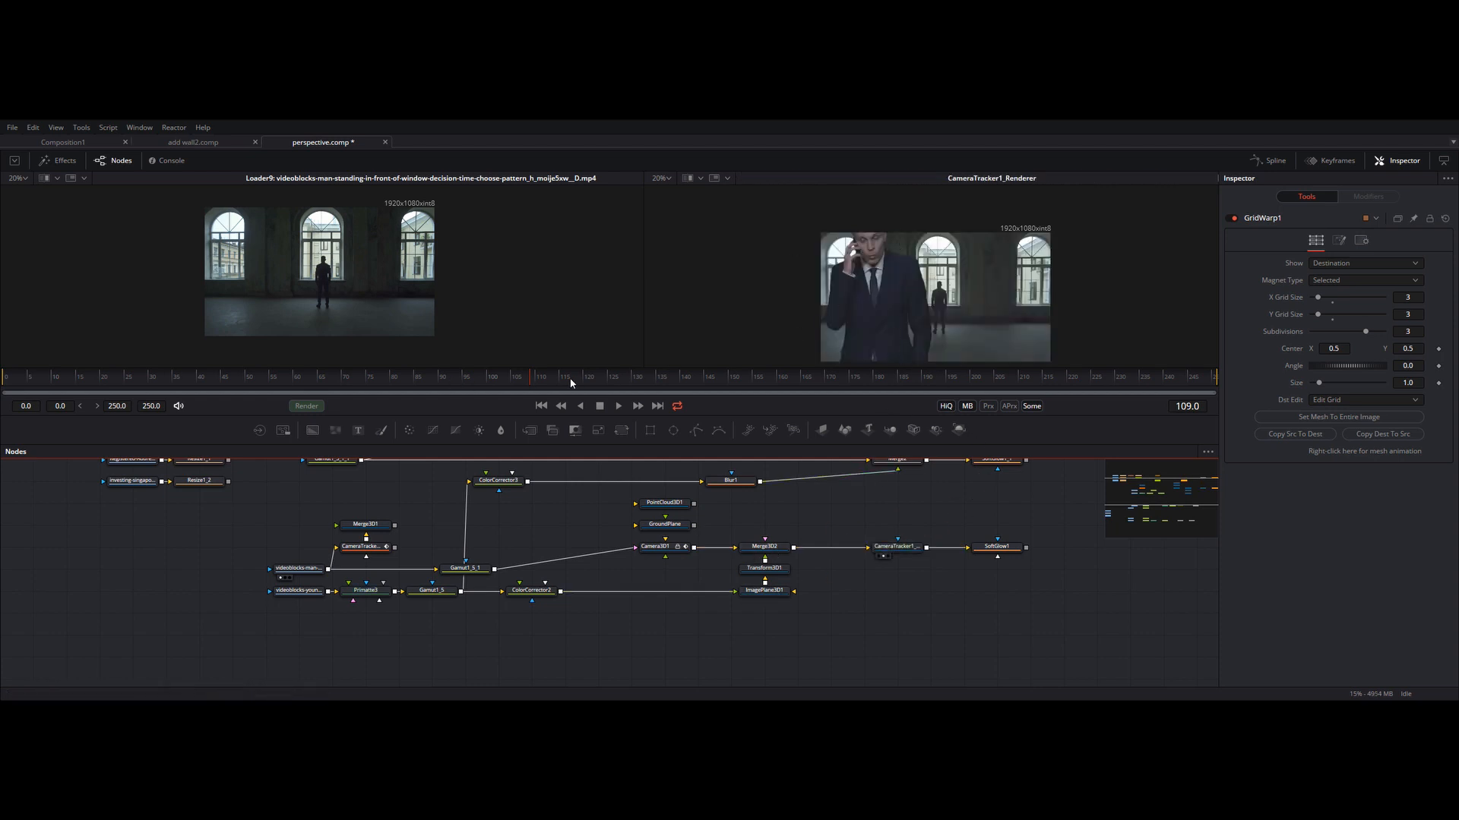
left_click_drag(307, 375, 204, 374)
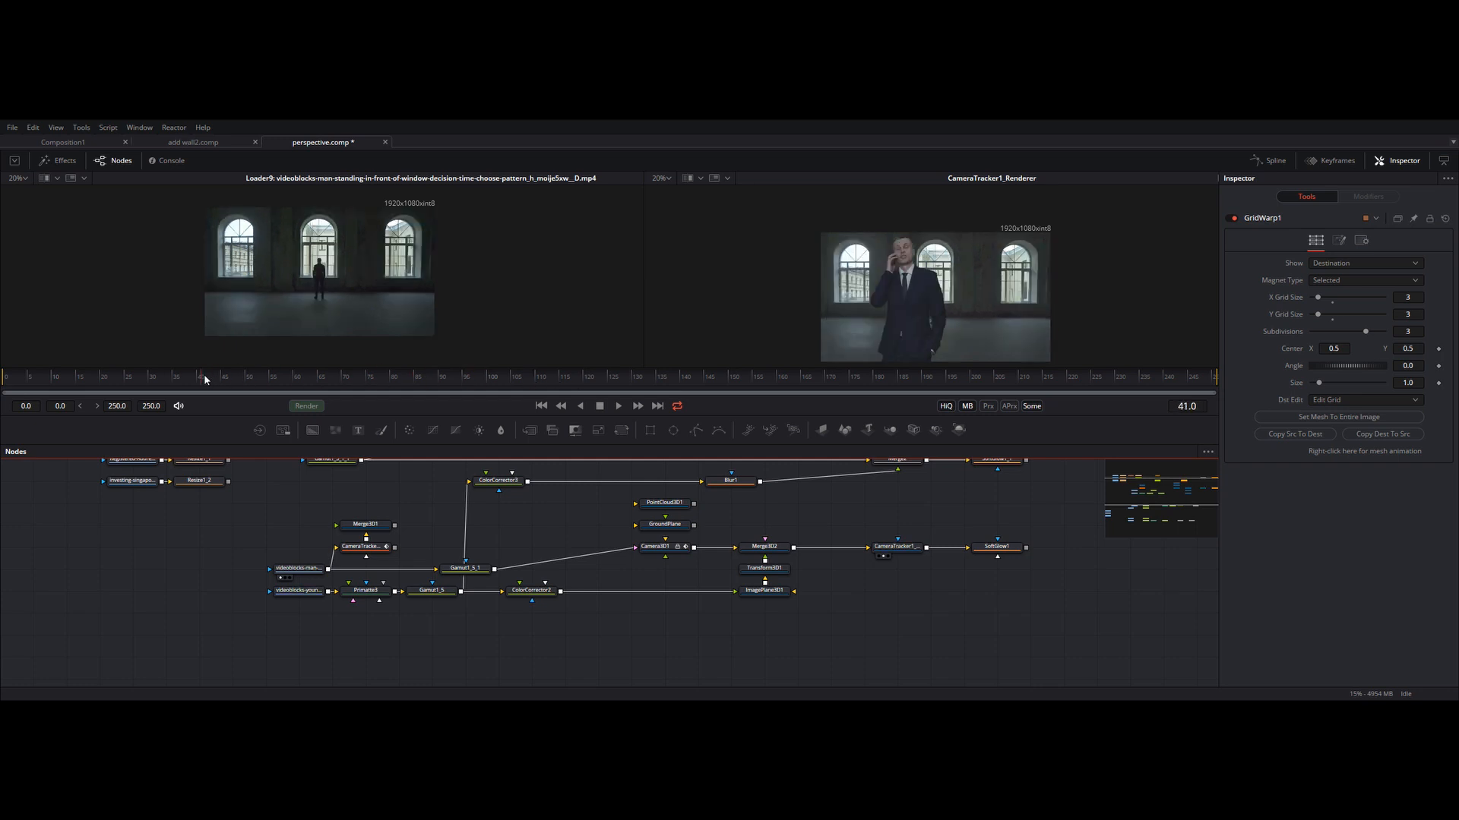
key("space")
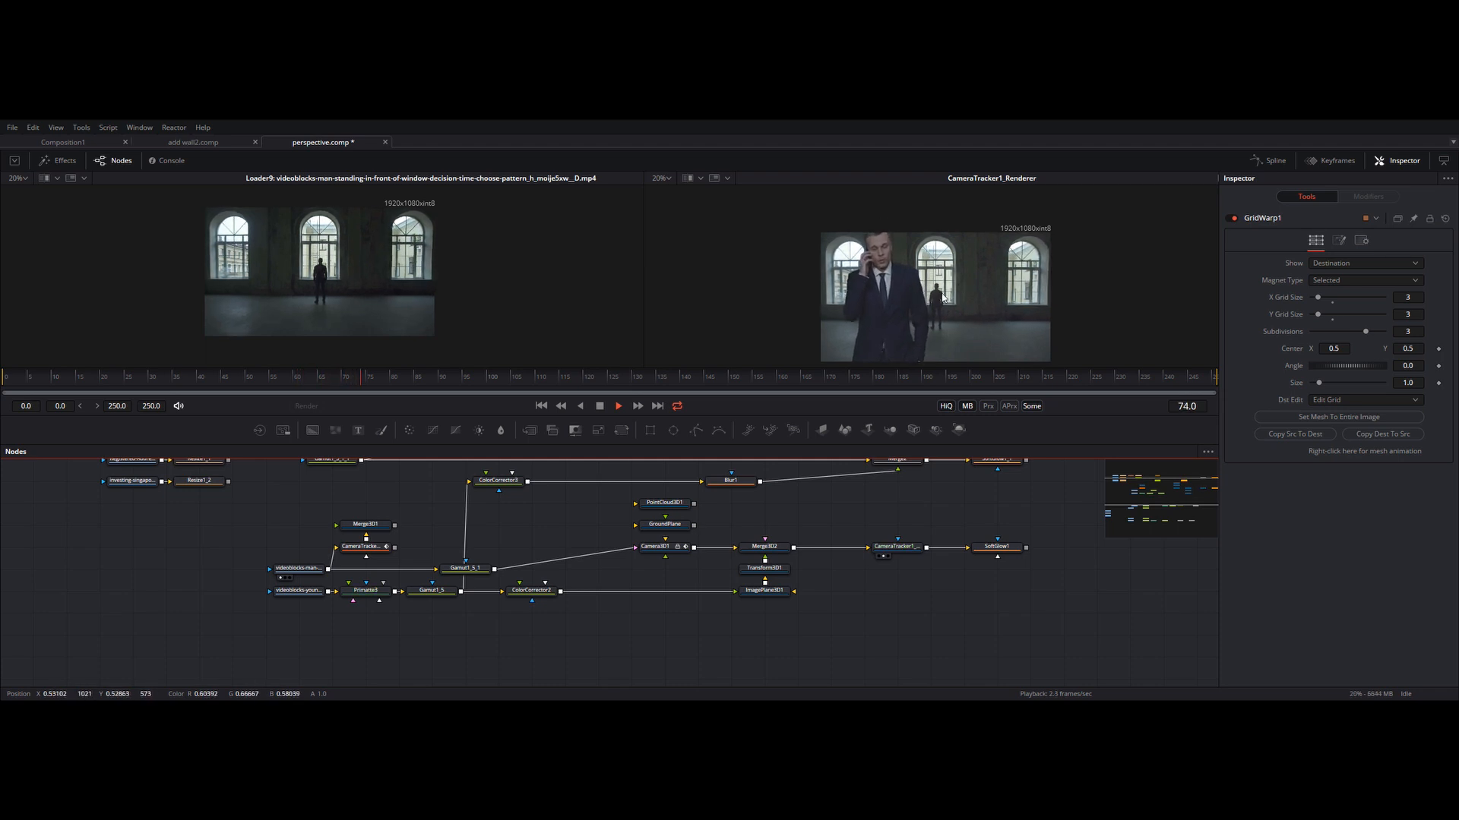
left_click(667, 179)
left_click(677, 194)
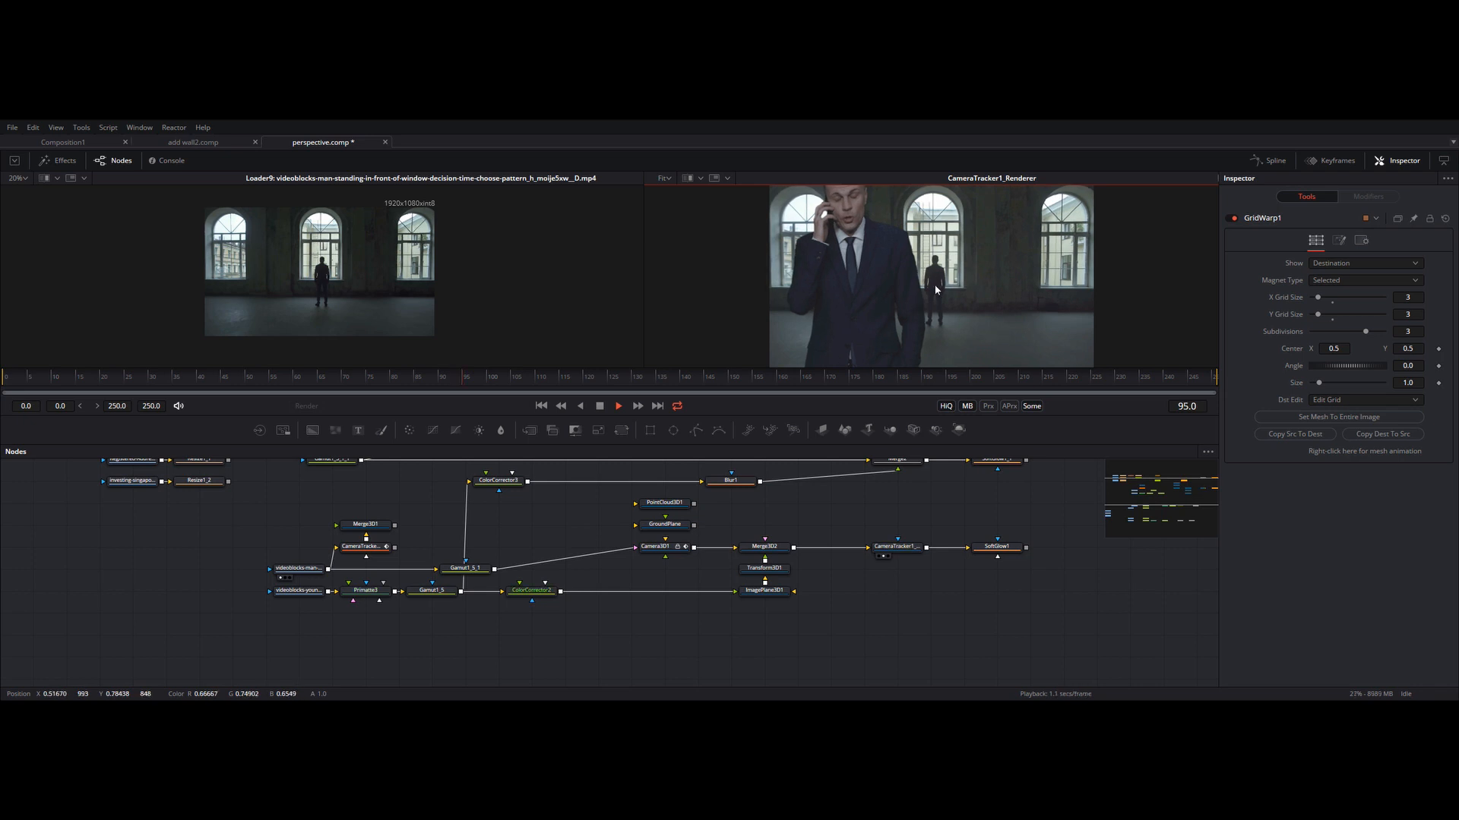
key("space")
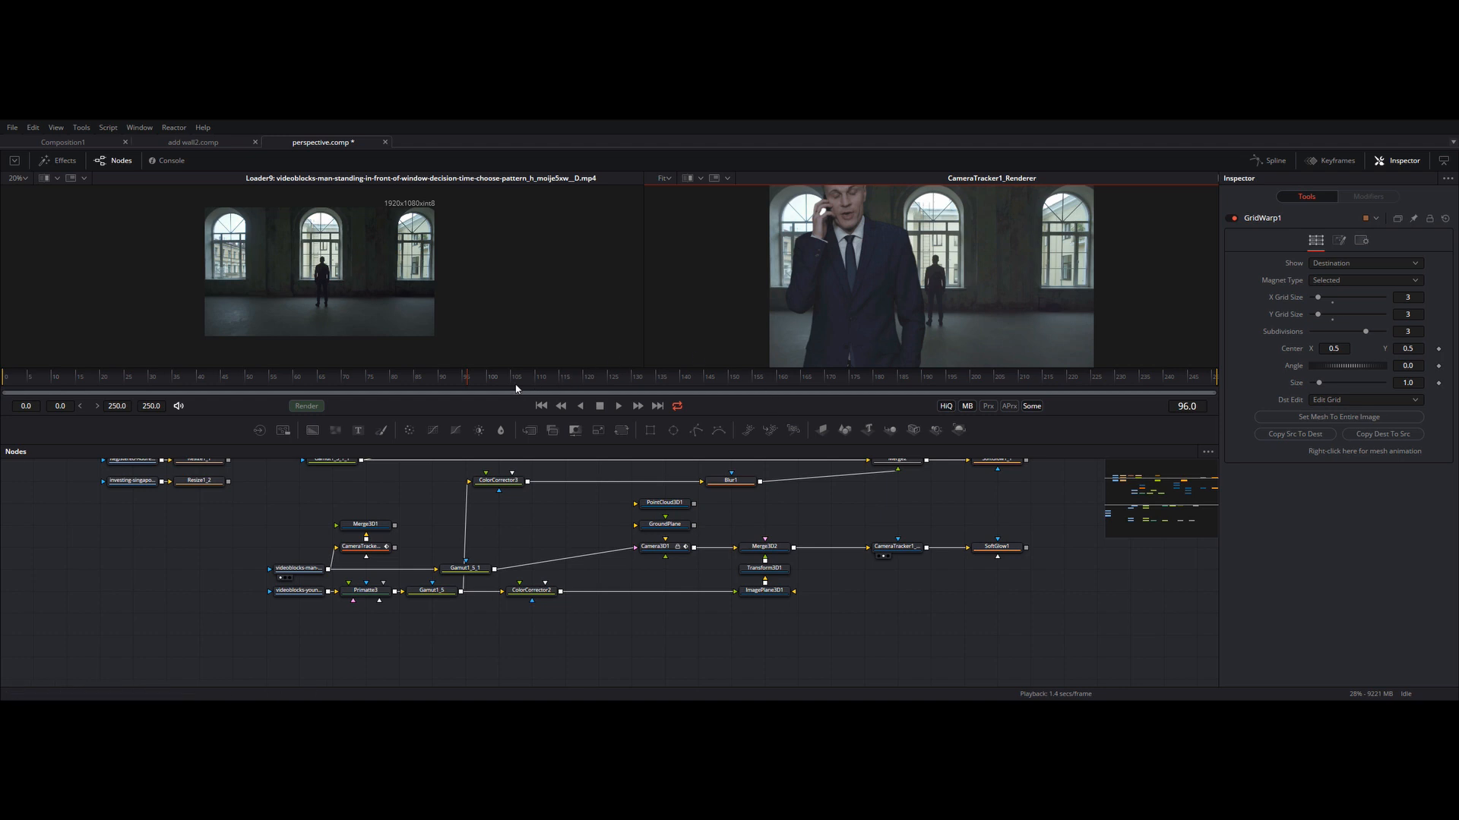
Step: Scrub the camera-tracked composite back through frame 81 to frame 55 to examine how the businessman sits in the room
left_click_drag(516, 388, 393, 379)
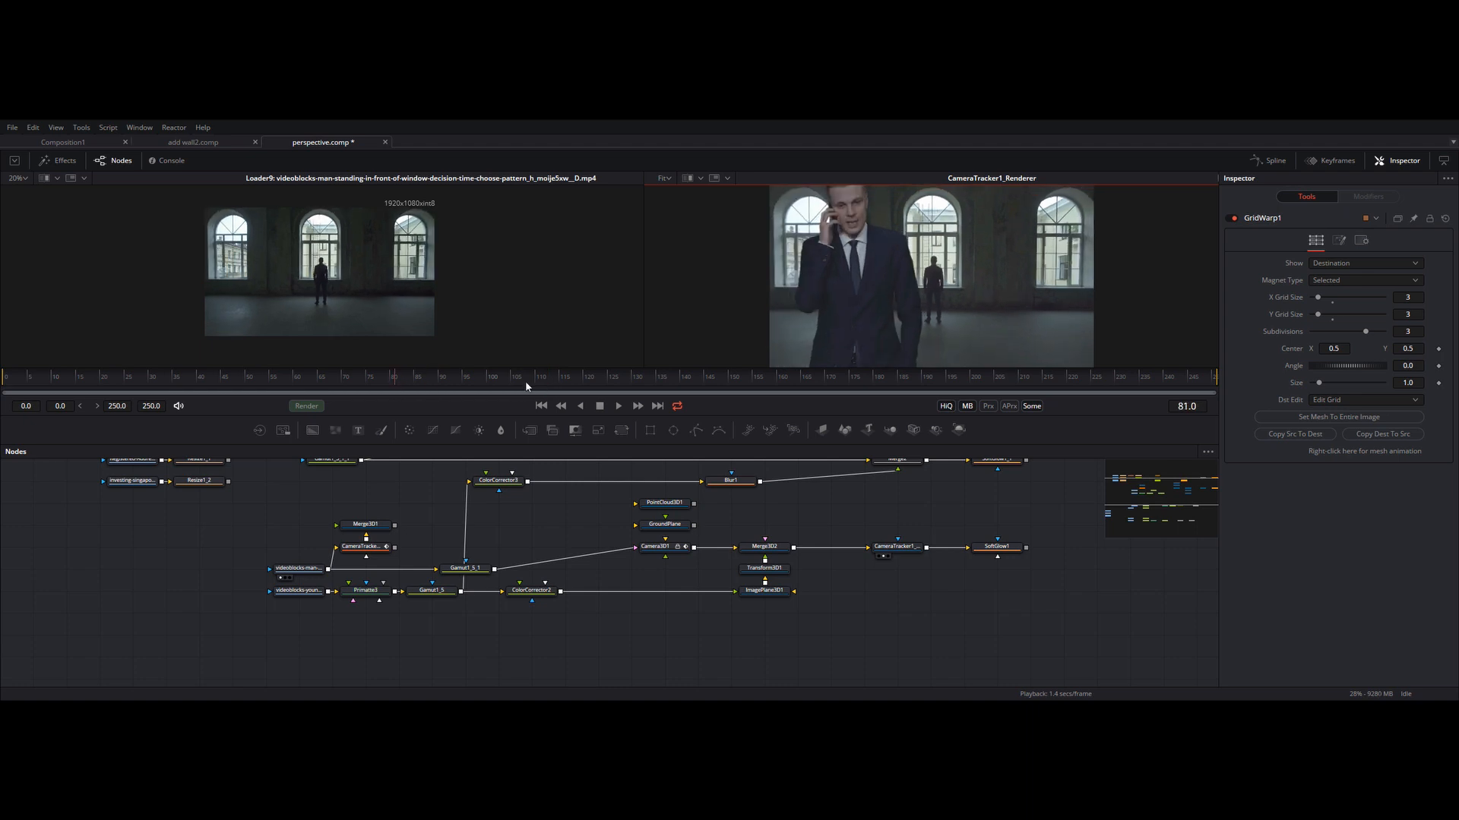
left_click(306, 385)
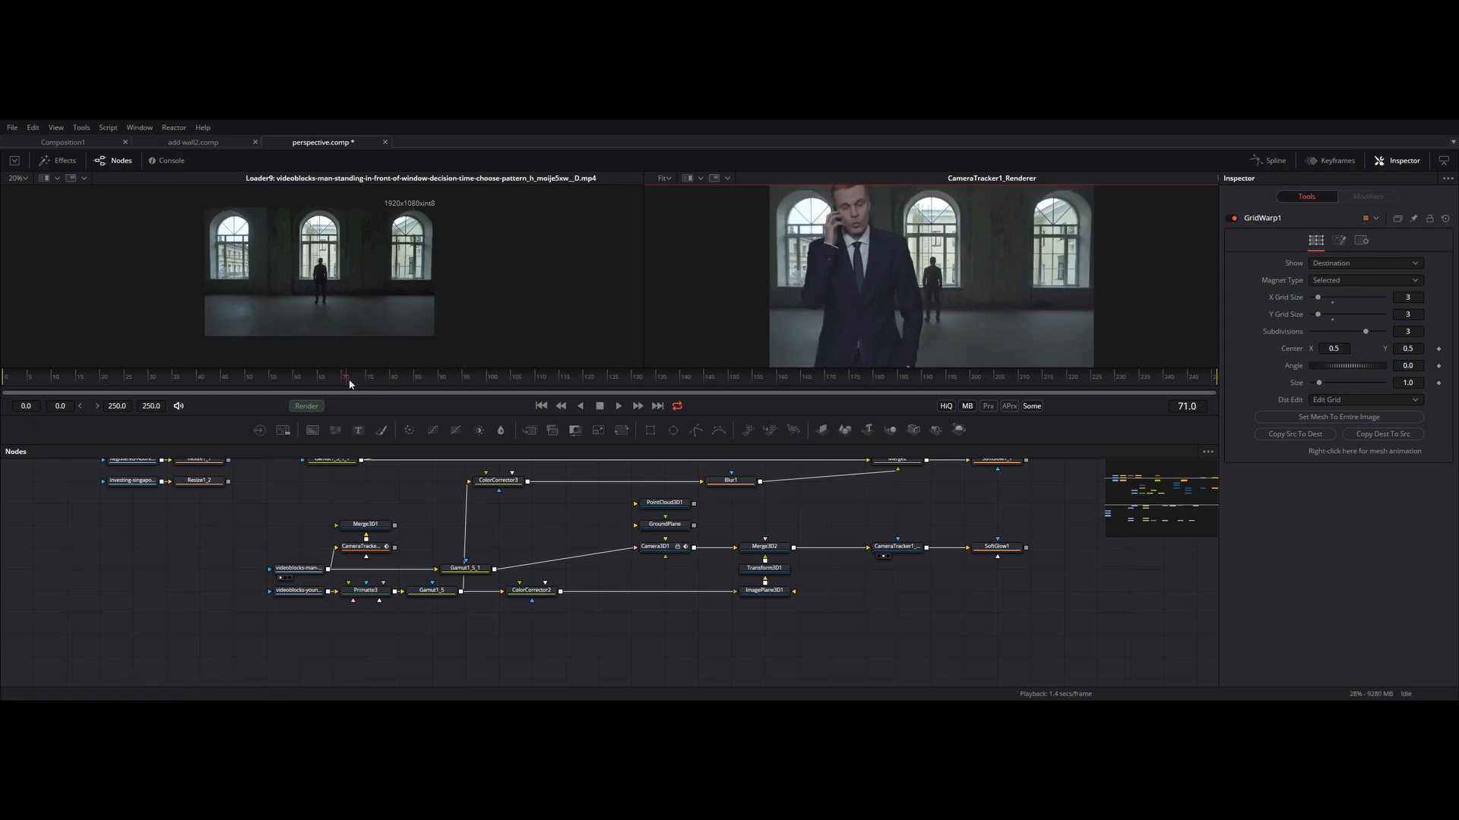
left_click_drag(307, 385, 269, 384)
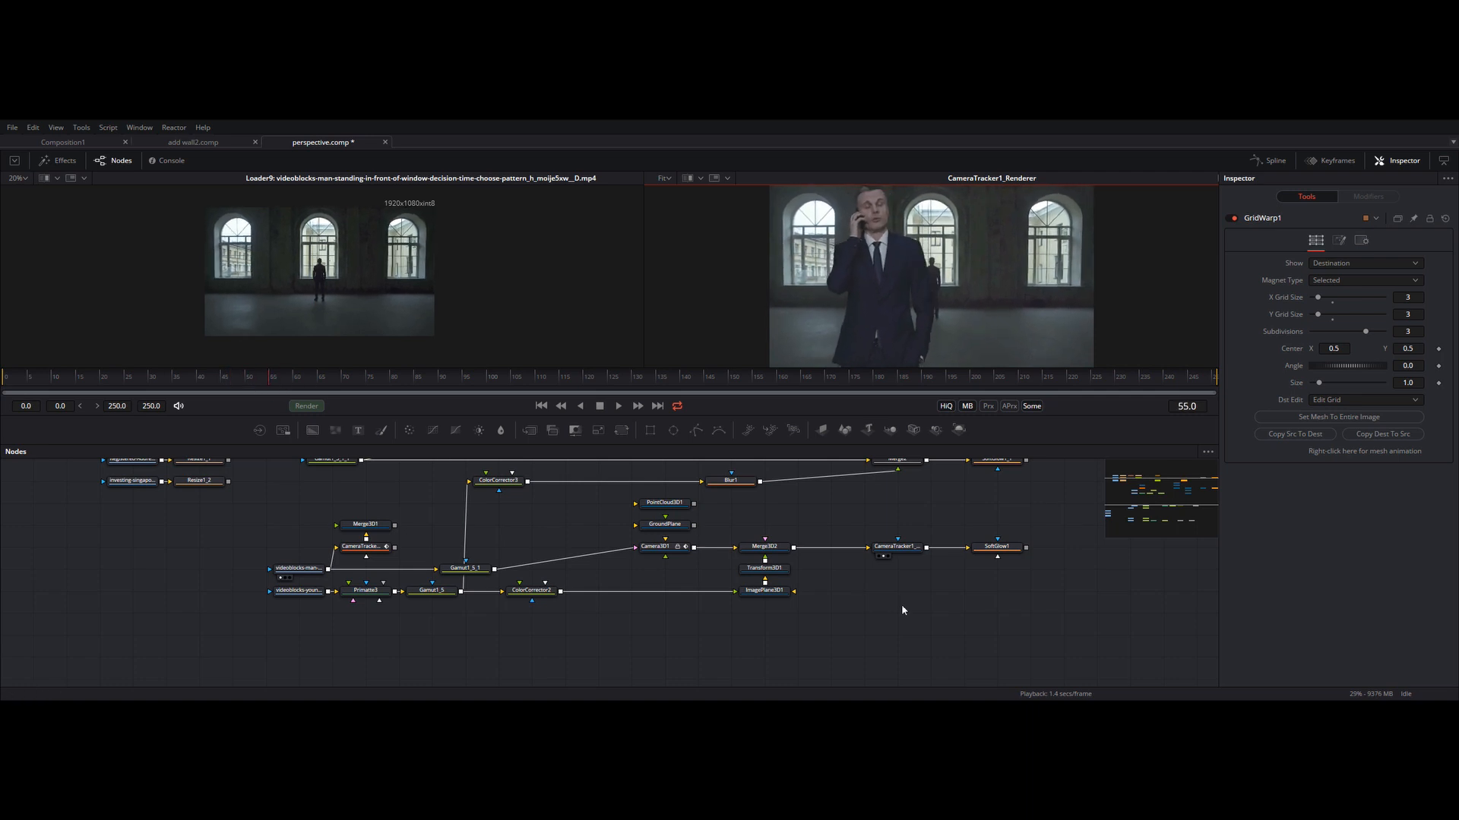